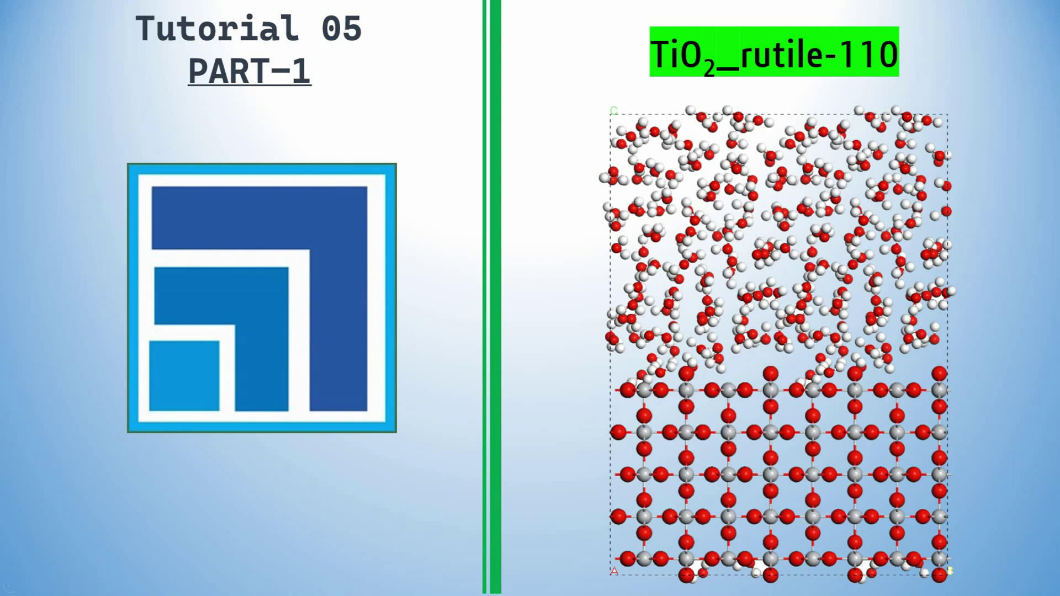
Exit the slide show and return to the desktop
{"action": "key", "text": "Escape"}
{"action": "left_click", "coordinate": [1003, 9]}
{"action": "left_click", "coordinate": [756, 328]}
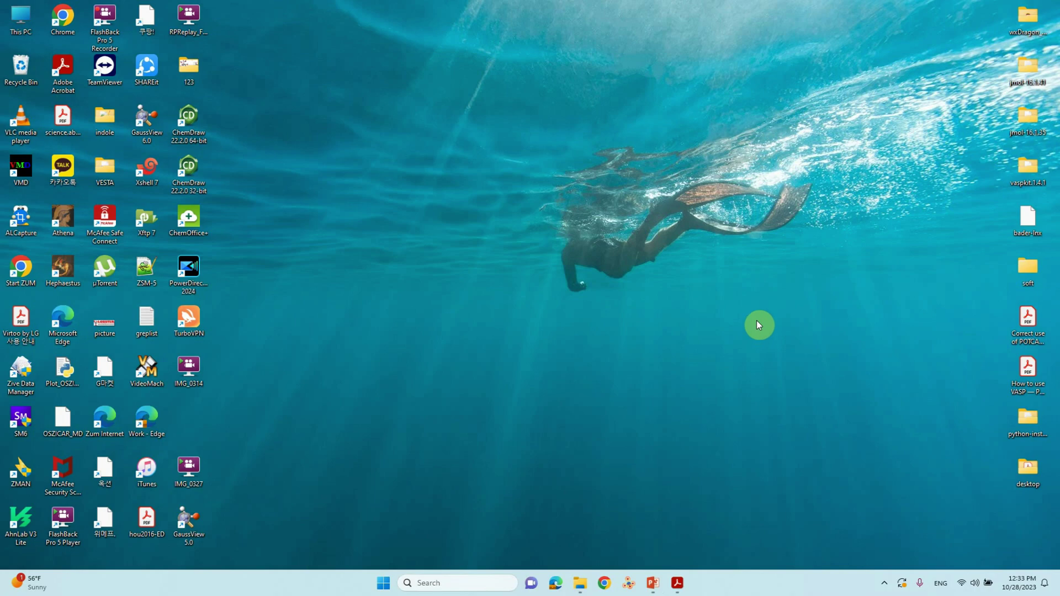
Switch to Adobe Acrobat and examine the rutile TiO2(110)/water model in Figure 1 of cheng2010.pdf, then return to the desktop
{"action": "left_click", "coordinate": [688, 551]}
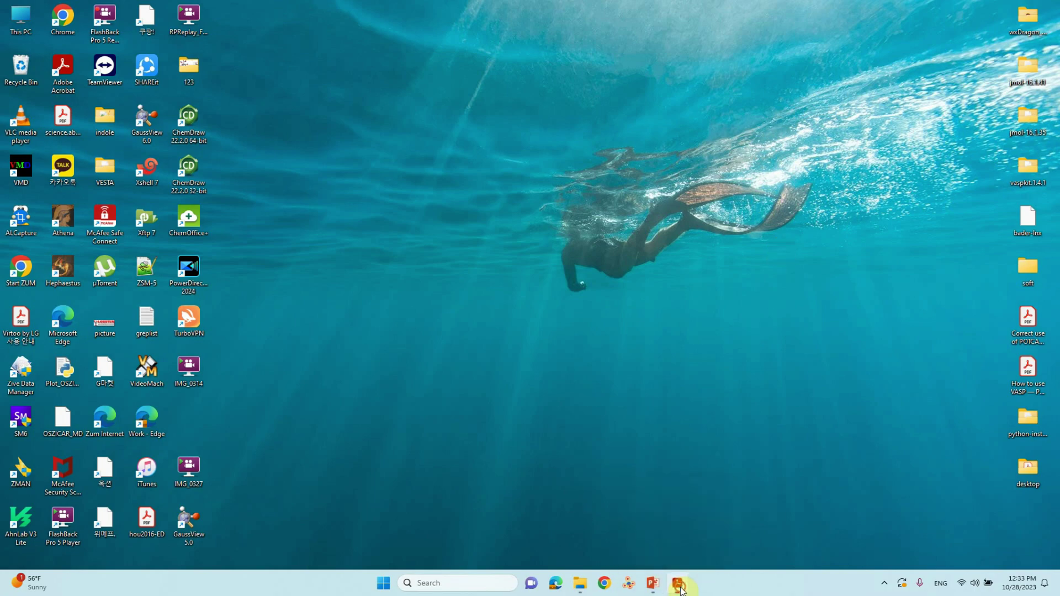
{"action": "left_click_drag", "start_coordinate": [1030, 176], "coordinate": [1022, 62]}
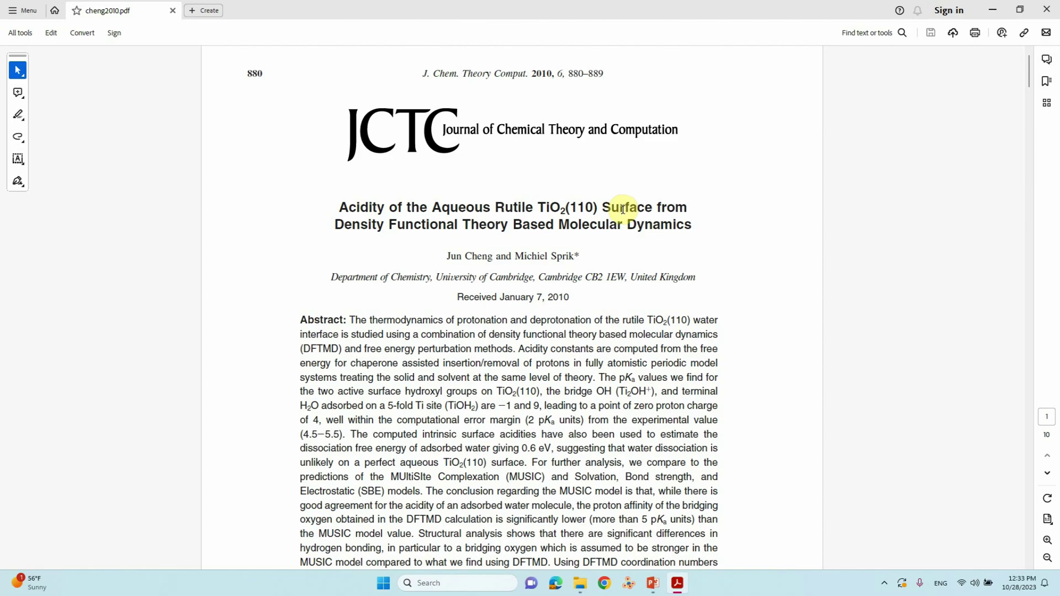
{"action": "scroll", "coordinate": [622, 210], "scroll_direction": "down", "scroll_amount": 8}
{"action": "scroll", "coordinate": [607, 228], "scroll_direction": "down", "scroll_amount": 10}
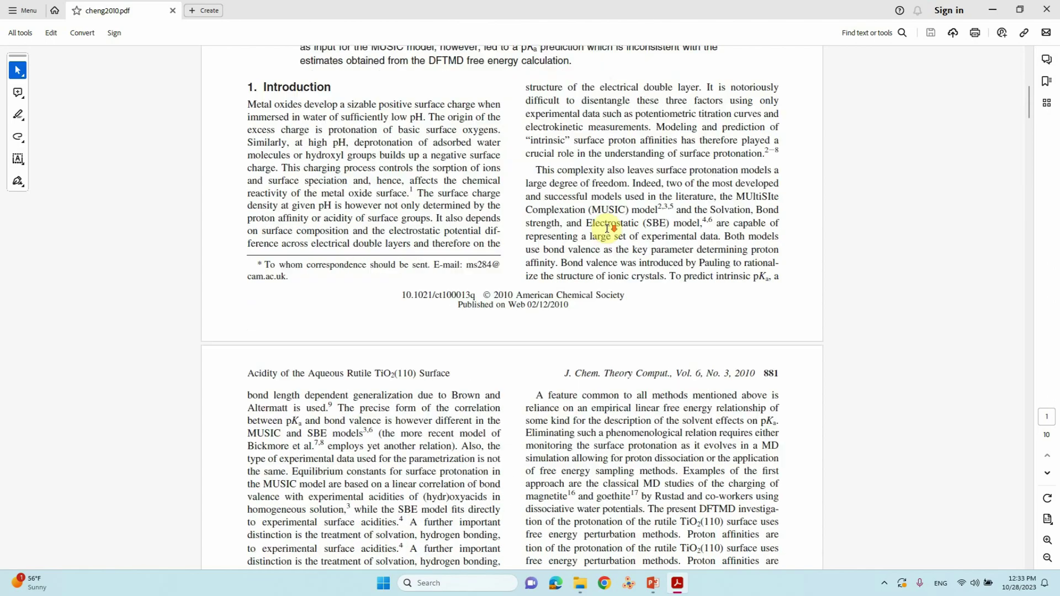
{"action": "scroll", "coordinate": [602, 232], "scroll_direction": "down", "scroll_amount": 12}
{"action": "scroll", "coordinate": [598, 236], "scroll_direction": "up", "scroll_amount": 2}
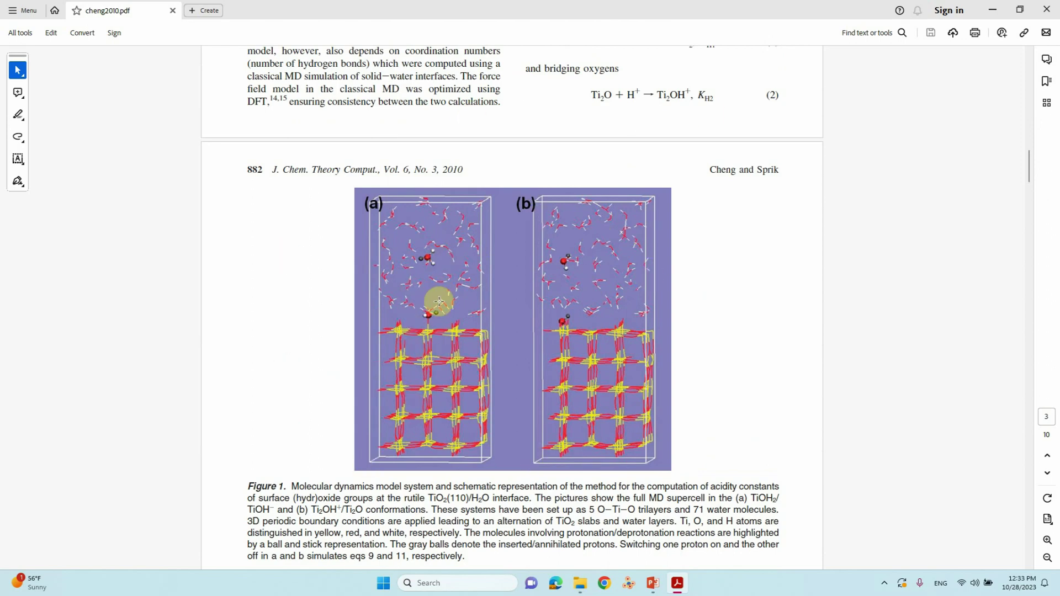
{"action": "key", "text": "super+d"}
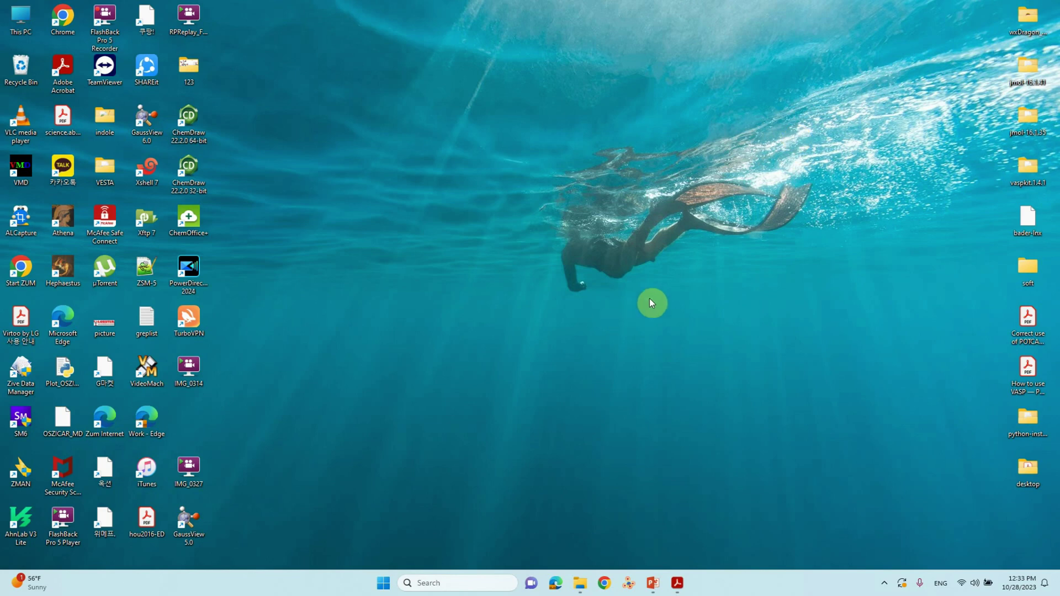
Launch Materials Studio 2020, open the existing project New and maximize the program window
{"action": "left_click", "coordinate": [431, 583]}
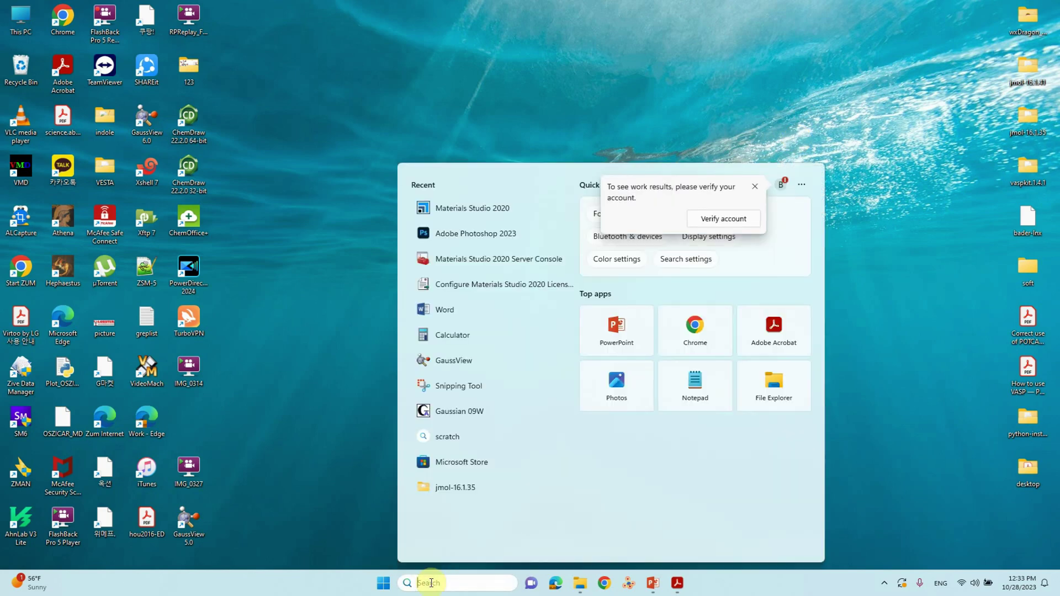
{"action": "type", "text": "mate"}
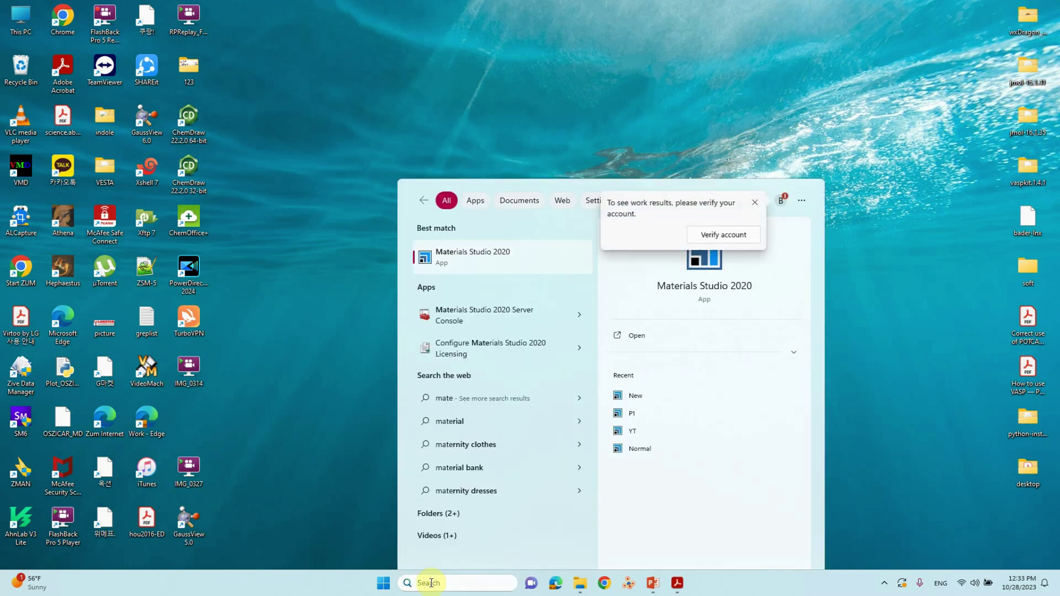
{"action": "key", "text": "Return"}
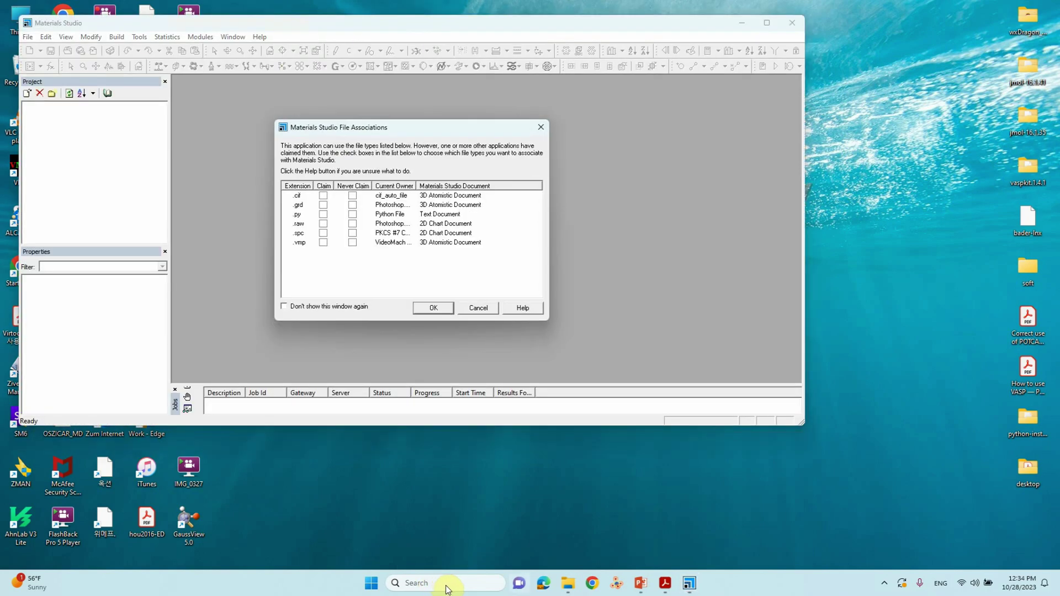
{"action": "left_click", "coordinate": [433, 308]}
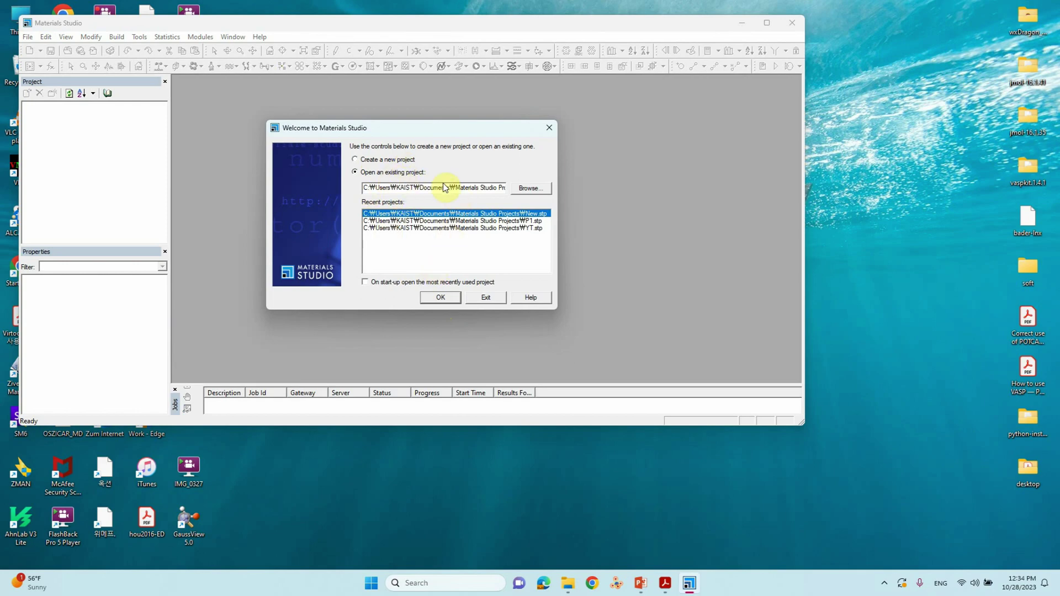
{"action": "left_click", "coordinate": [444, 297]}
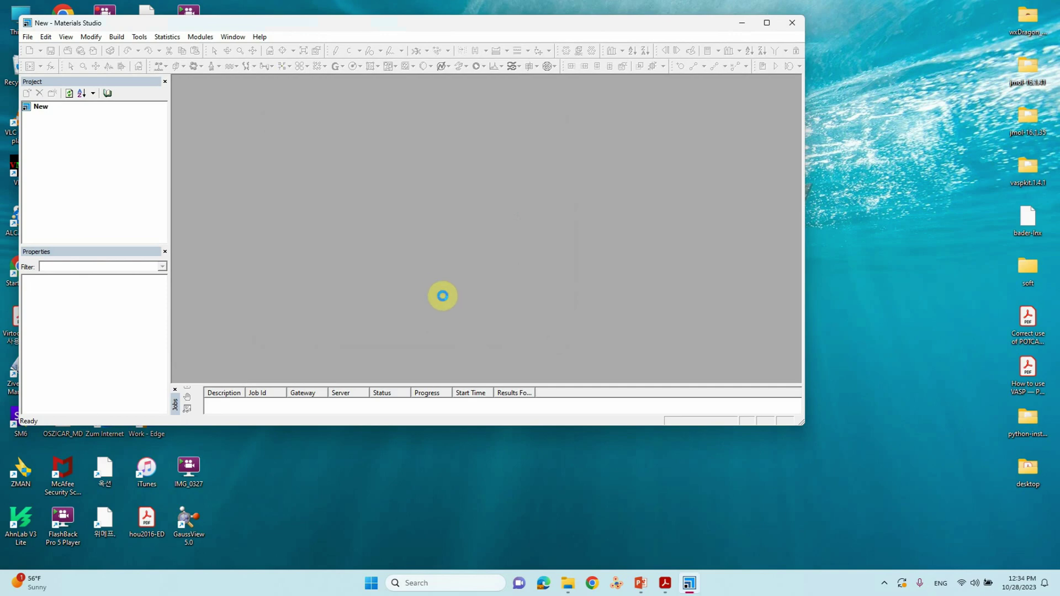
{"action": "left_click", "coordinate": [767, 22]}
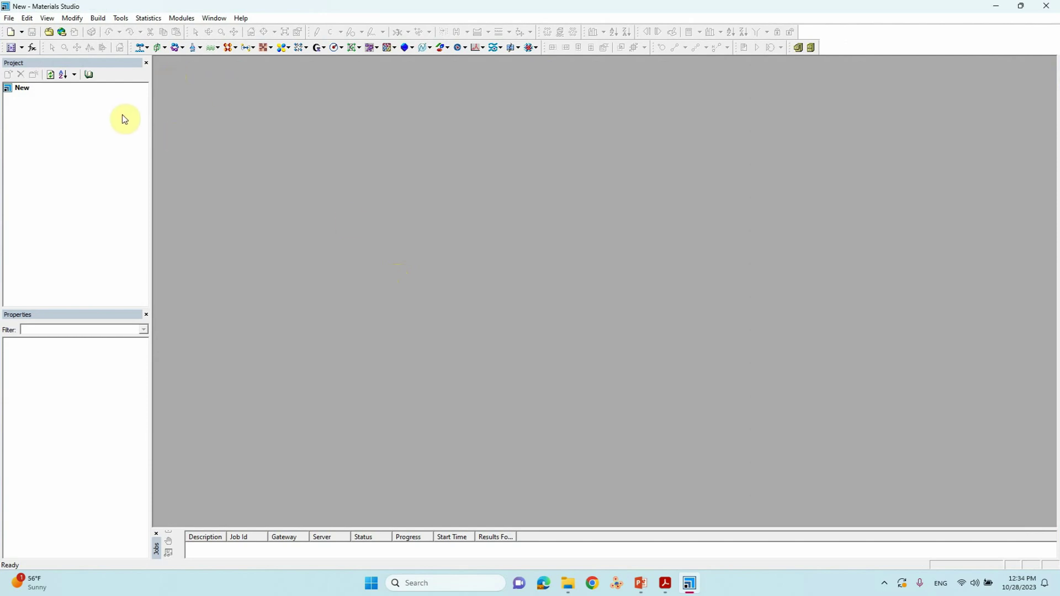
Import the TiO2_rutile structure from the metal-oxides folder of the Structures library and maximize its document
{"action": "left_click", "coordinate": [10, 19]}
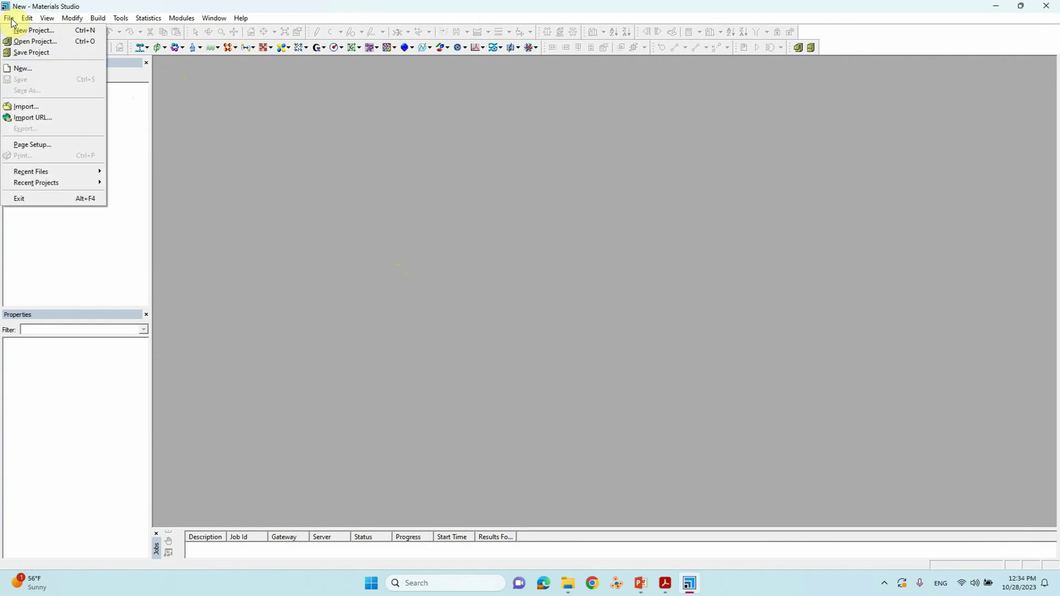
{"action": "left_click", "coordinate": [31, 105]}
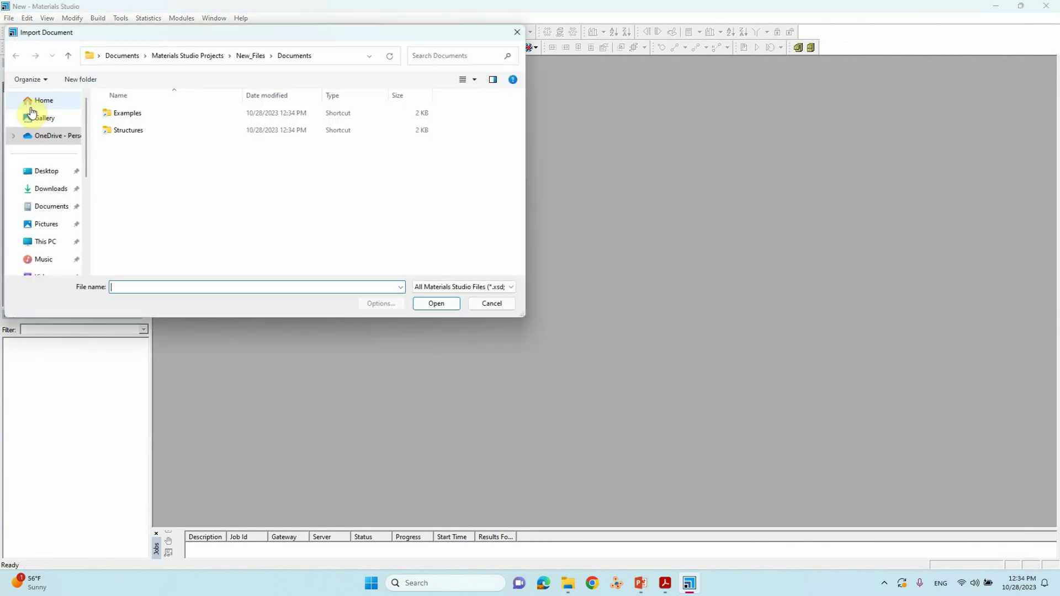
{"action": "double_click", "coordinate": [128, 133]}
{"action": "scroll", "coordinate": [134, 180], "scroll_direction": "down", "scroll_amount": 1}
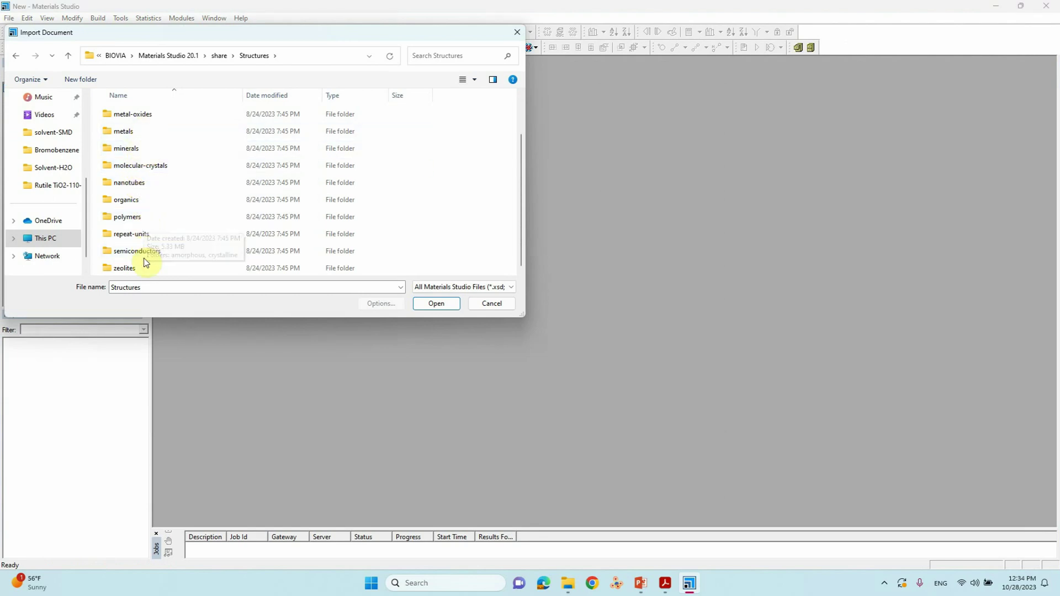
{"action": "scroll", "coordinate": [166, 205], "scroll_direction": "up", "scroll_amount": 1}
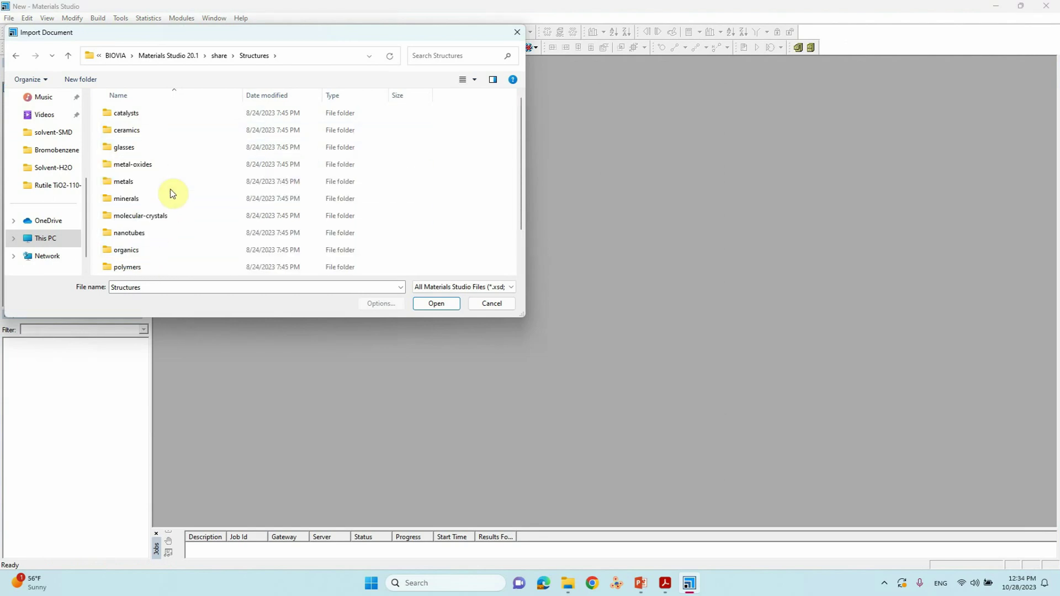
{"action": "double_click", "coordinate": [140, 164]}
{"action": "scroll", "coordinate": [137, 164], "scroll_direction": "down", "scroll_amount": 15}
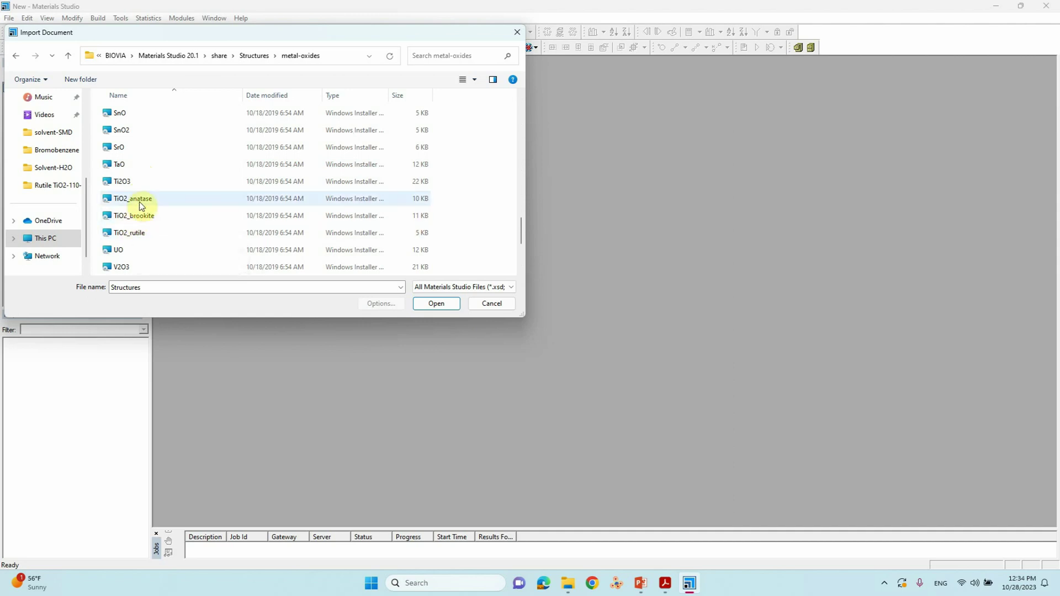
{"action": "left_click", "coordinate": [133, 232]}
{"action": "left_click", "coordinate": [433, 303]}
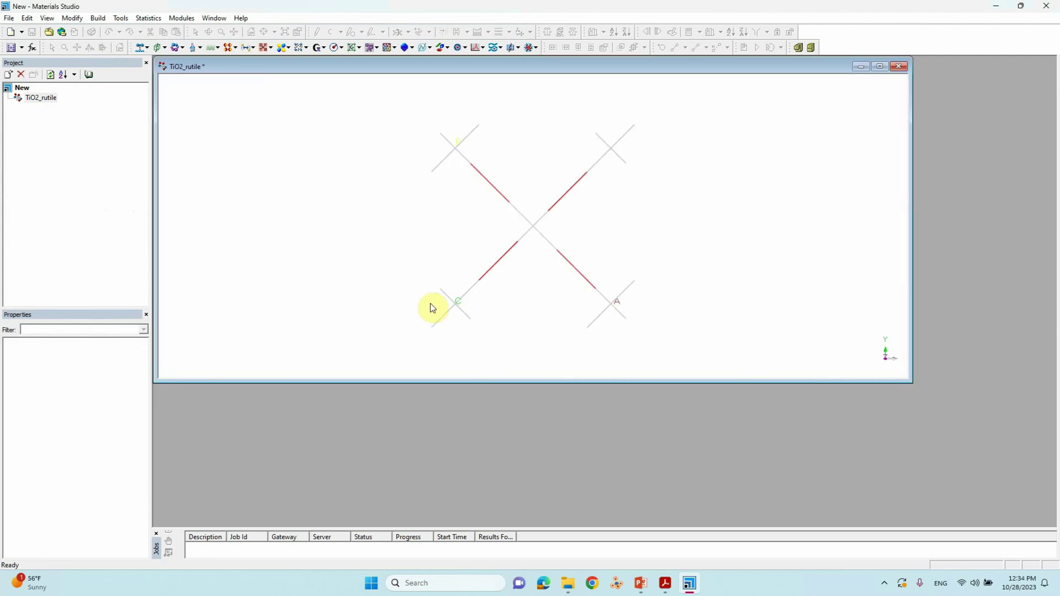
{"action": "left_click", "coordinate": [879, 66]}
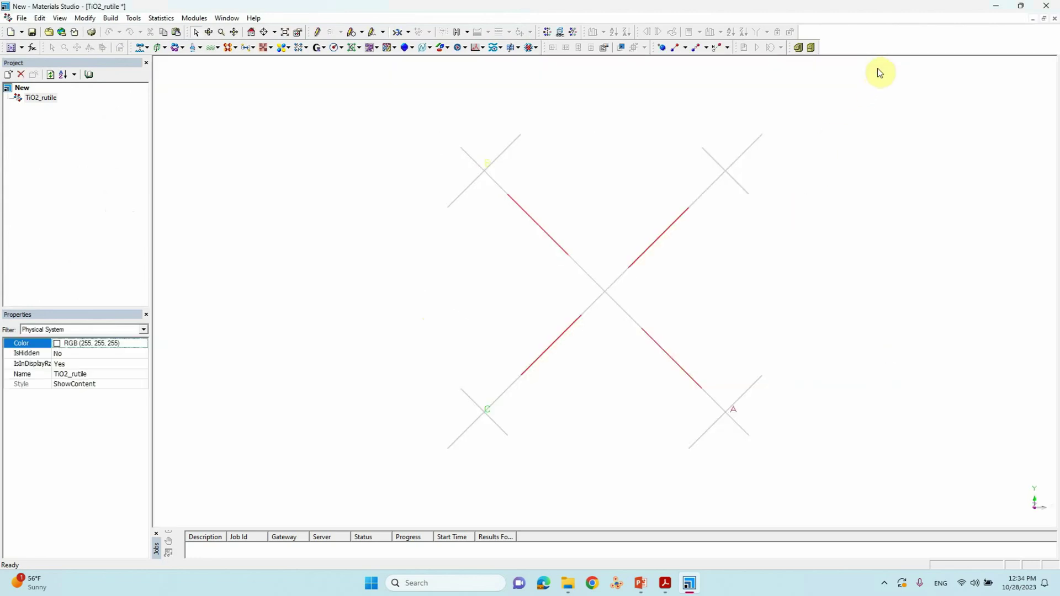
Set the structure view's background to solid black
{"action": "right_click", "coordinate": [254, 245]}
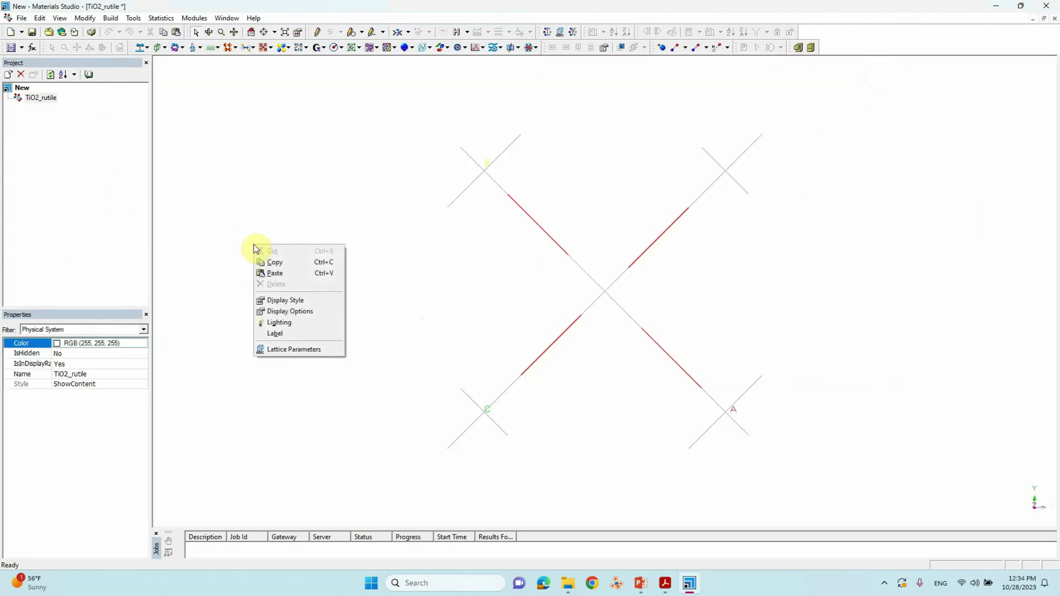
{"action": "left_click", "coordinate": [298, 314]}
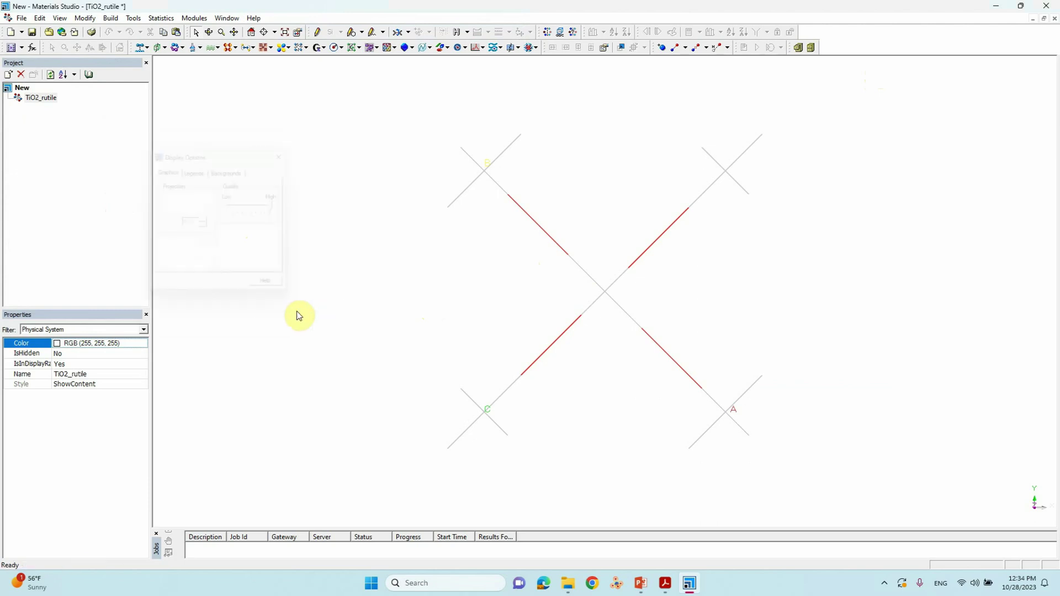
{"action": "left_click", "coordinate": [226, 169]}
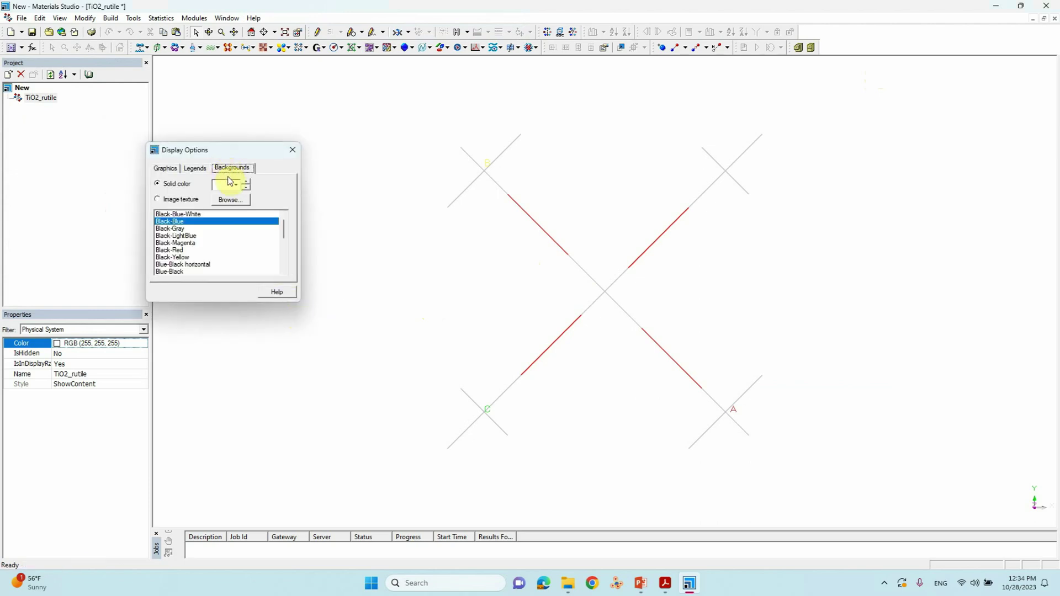
{"action": "left_click", "coordinate": [240, 185]}
{"action": "left_click", "coordinate": [240, 270]}
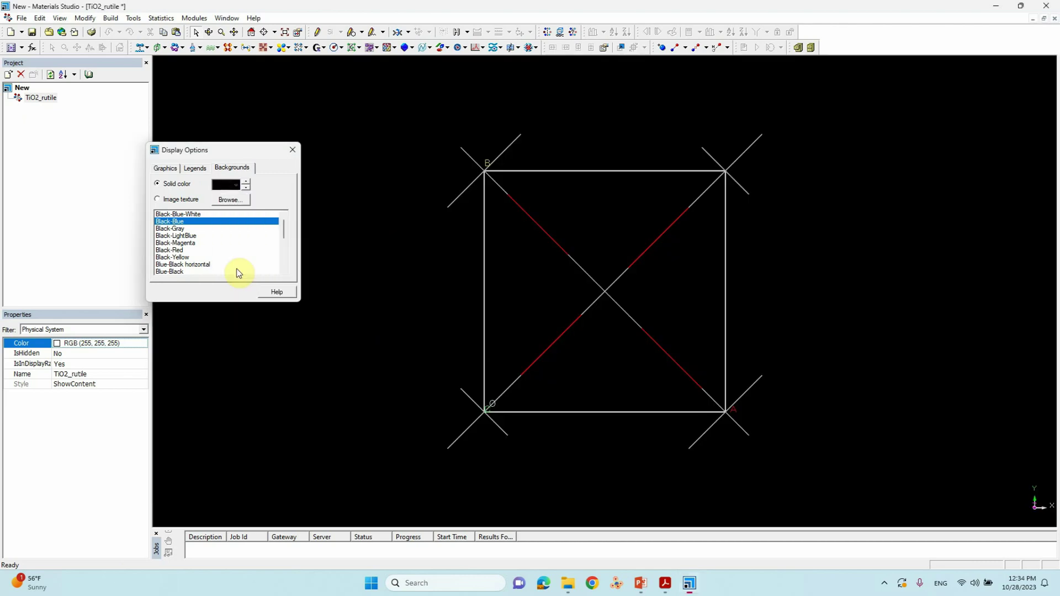
{"action": "left_click", "coordinate": [293, 151]}
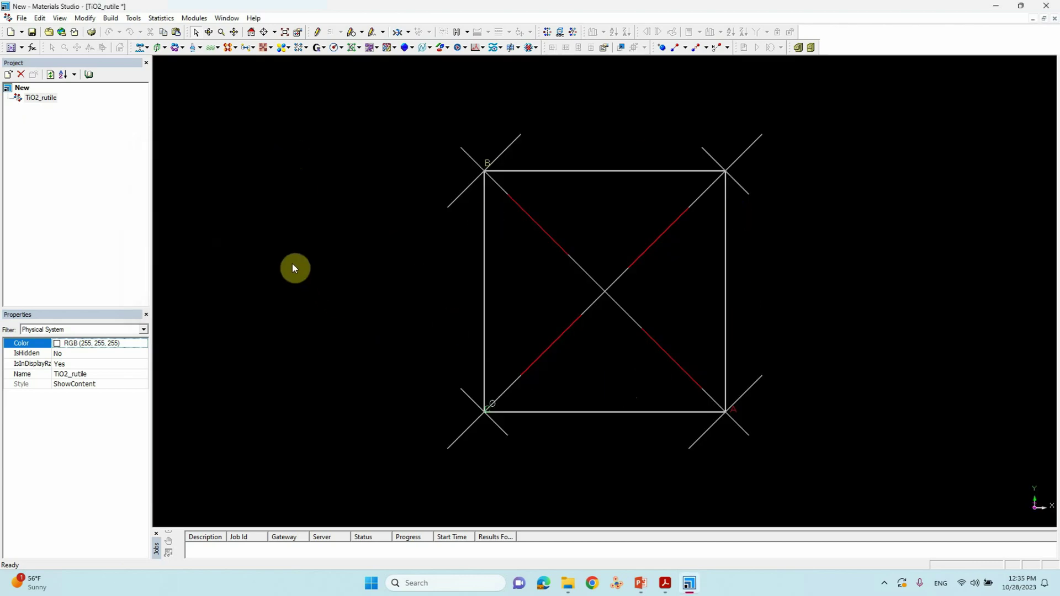
Display the atoms as ball and stick with a stick radius of 0.1 and a ball radius of 0.5
{"action": "right_click", "coordinate": [261, 224]}
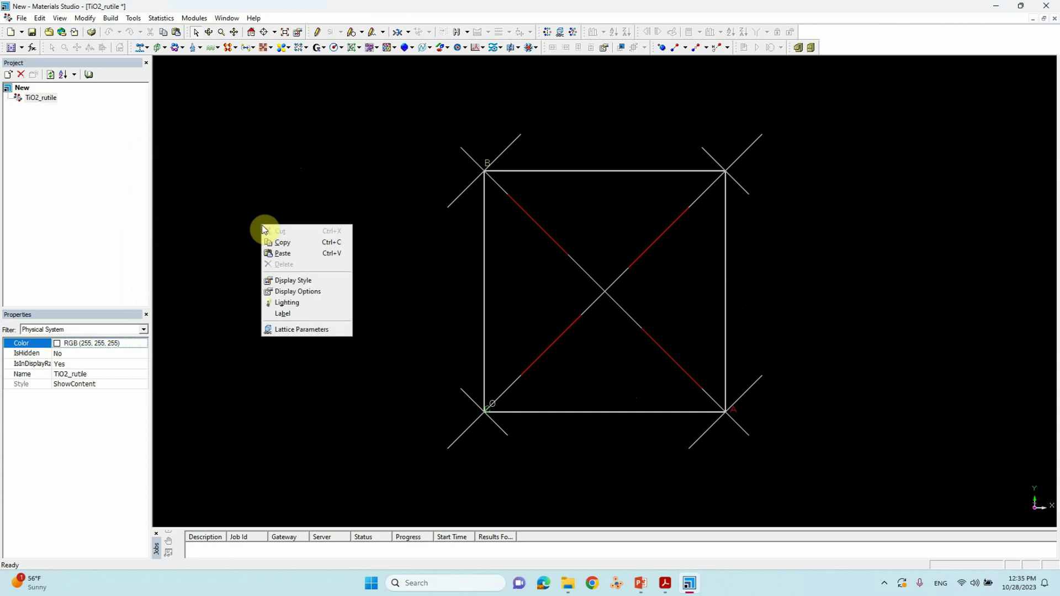
{"action": "left_click", "coordinate": [293, 282]}
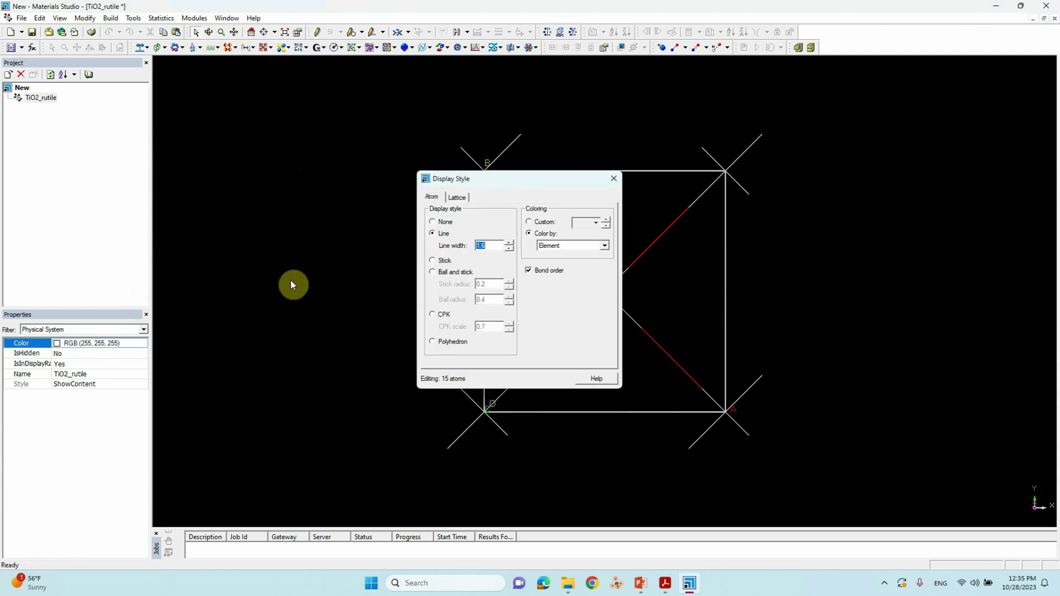
{"action": "left_click", "coordinate": [460, 275]}
{"action": "left_click", "coordinate": [509, 287]}
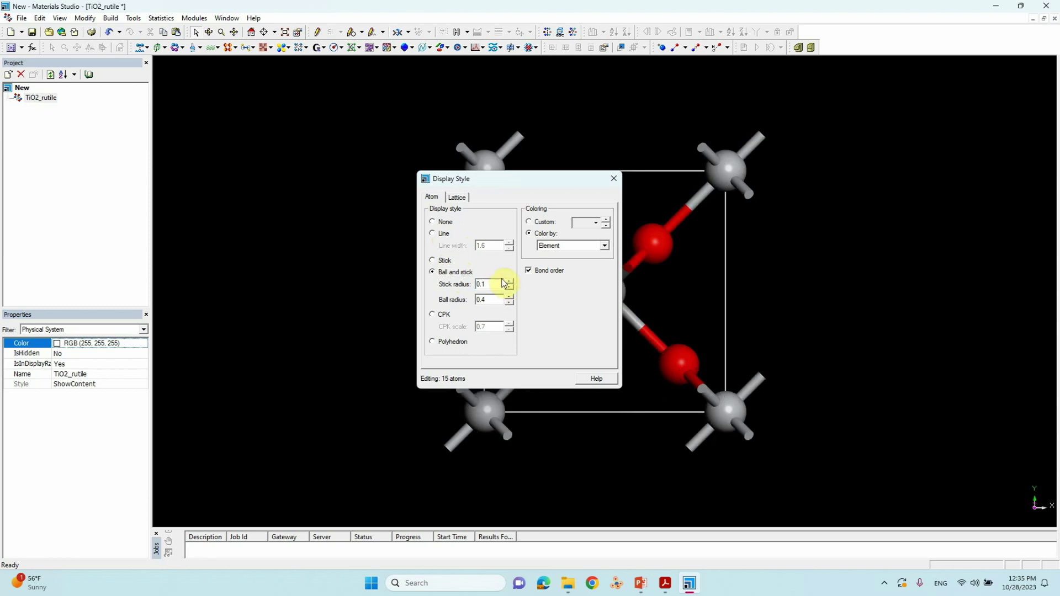
{"action": "left_click", "coordinate": [511, 297]}
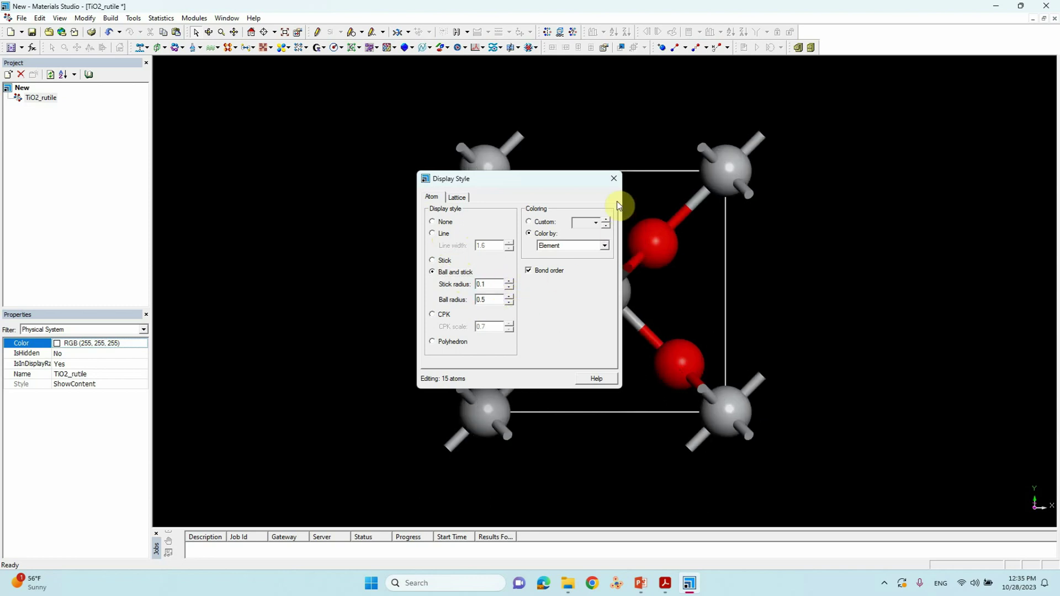
{"action": "left_click", "coordinate": [615, 179]}
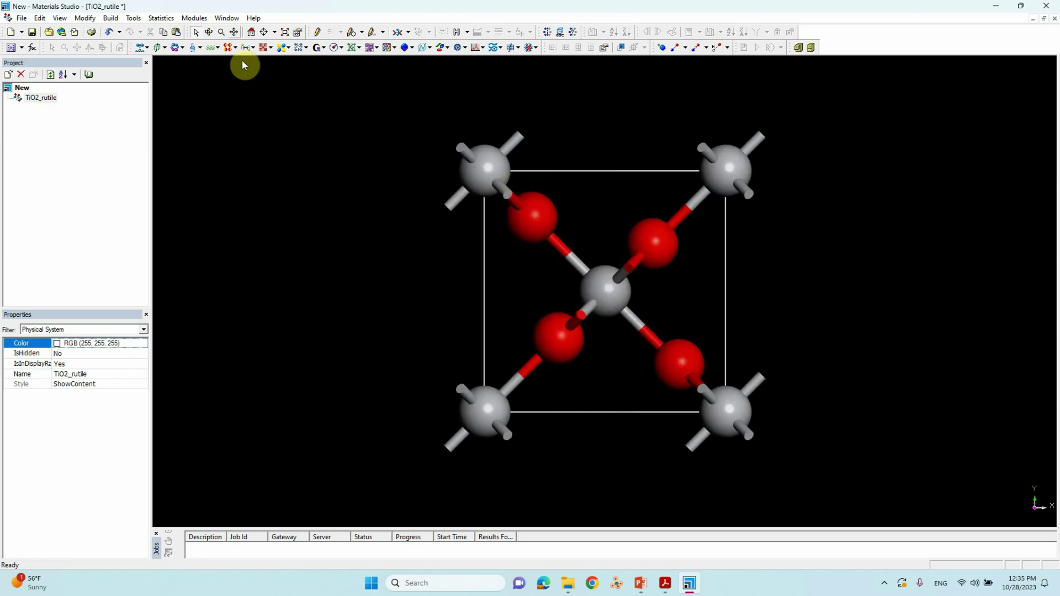
Rotate the TiO2 rutile unit cell to examine its atomic arrangement from several angles
{"action": "left_click", "coordinate": [210, 32]}
{"action": "left_click_drag", "start_coordinate": [442, 284], "coordinate": [545, 237]}
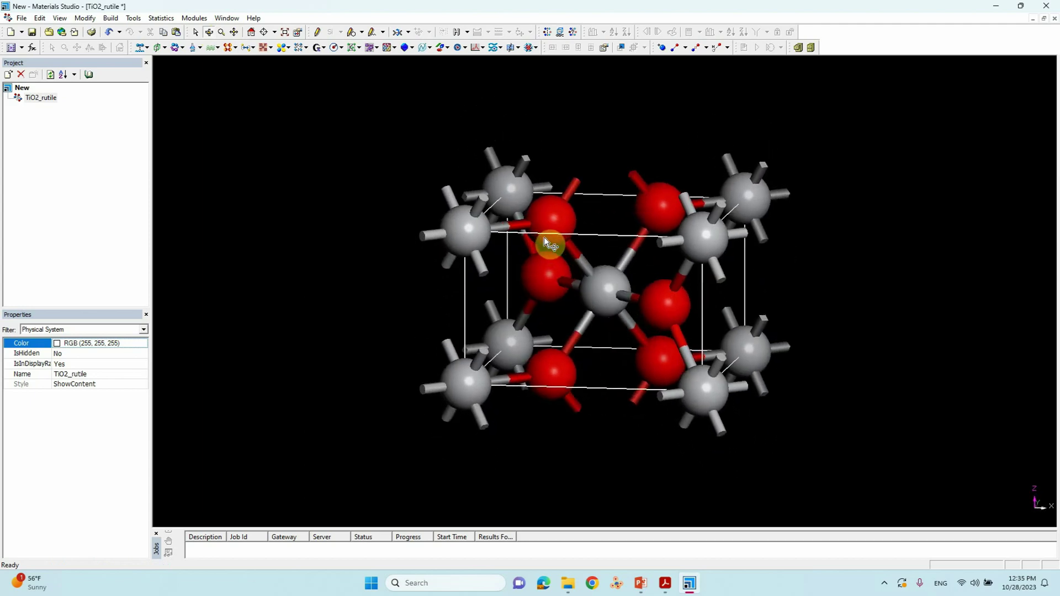
{"action": "left_click_drag", "start_coordinate": [545, 237], "coordinate": [566, 246]}
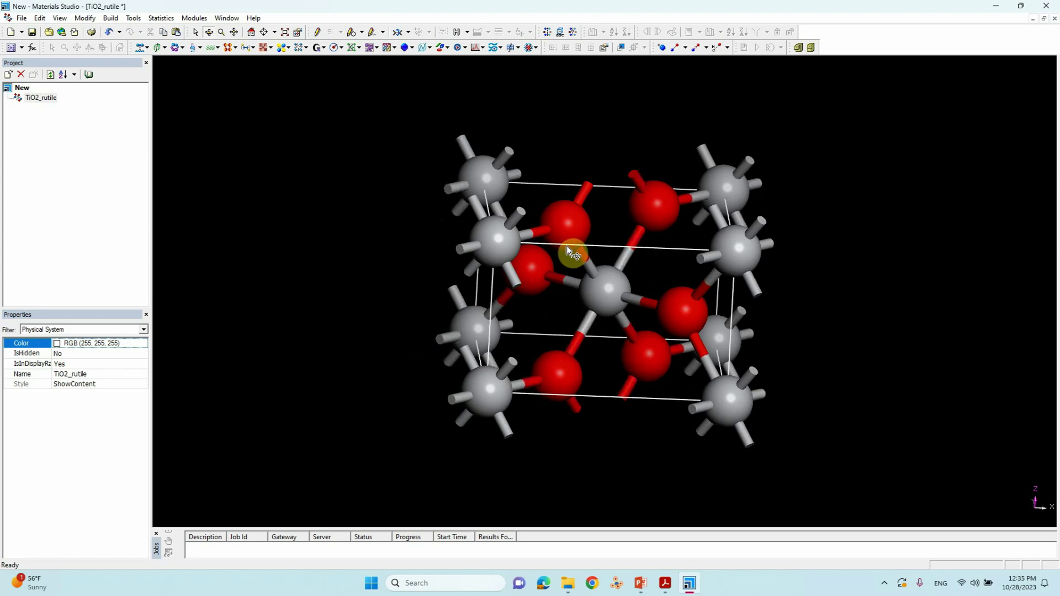
{"action": "mouse_move", "coordinate": [582, 303]}
{"action": "left_mouse_down"}
{"action": "mouse_move", "coordinate": [585, 324]}
{"action": "mouse_move", "coordinate": [583, 311]}
{"action": "left_mouse_up"}
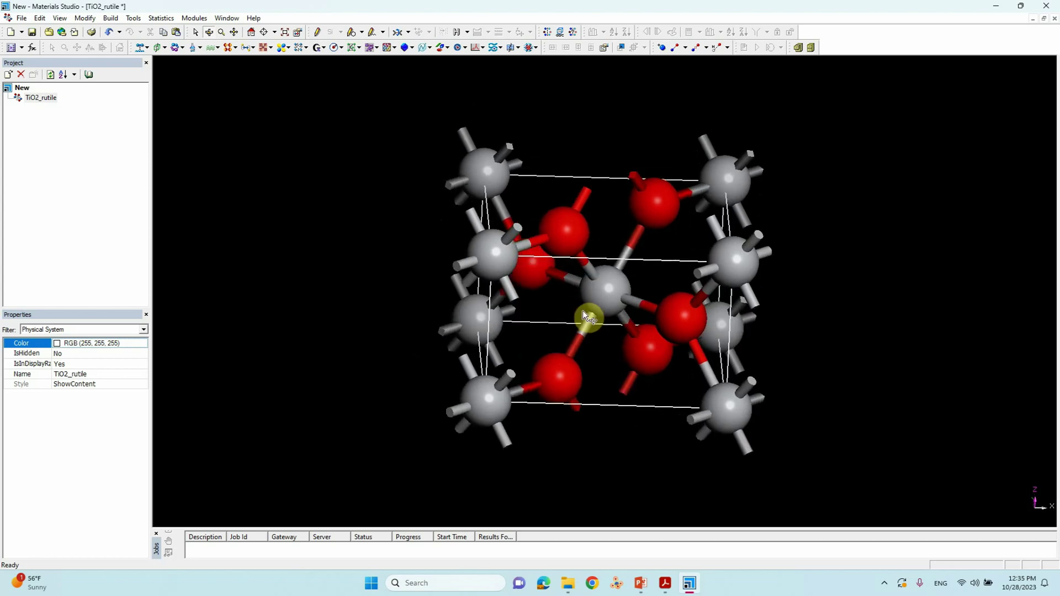
{"action": "mouse_move", "coordinate": [584, 315]}
{"action": "left_mouse_down"}
{"action": "mouse_move", "coordinate": [582, 288]}
{"action": "mouse_move", "coordinate": [586, 318]}
{"action": "left_mouse_up"}
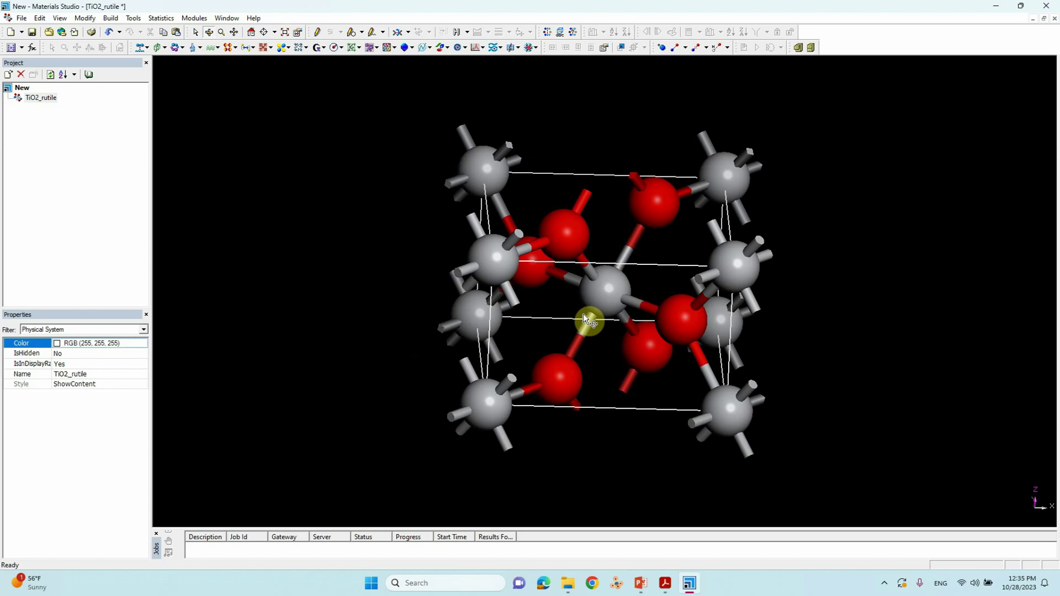
{"action": "left_click_drag", "start_coordinate": [583, 314], "coordinate": [582, 293]}
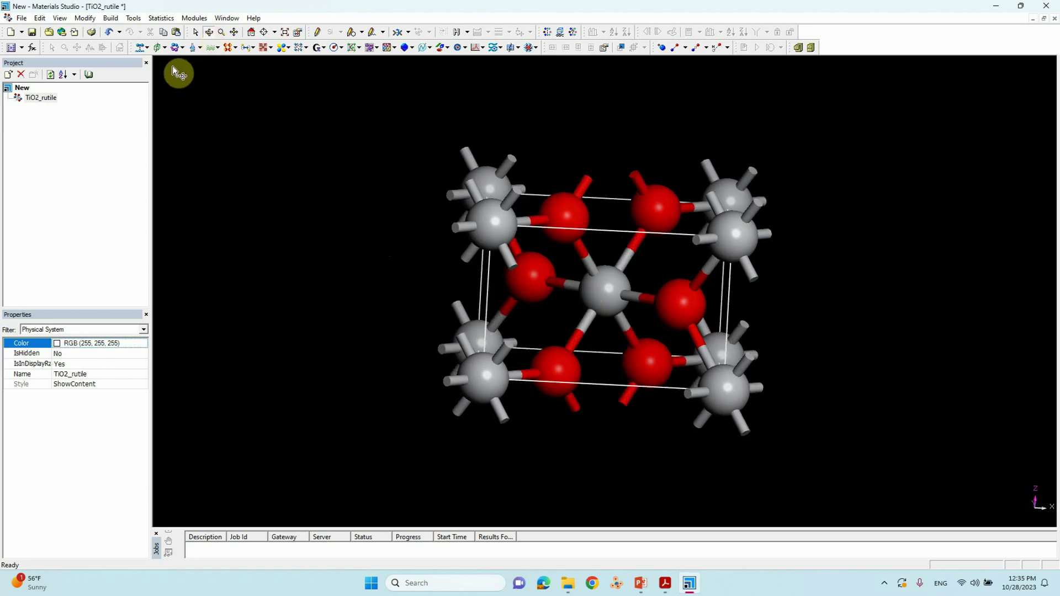
Cleave the TiO2 rutile crystal along the 1 1 0 plane
{"action": "left_click", "coordinate": [112, 18]}
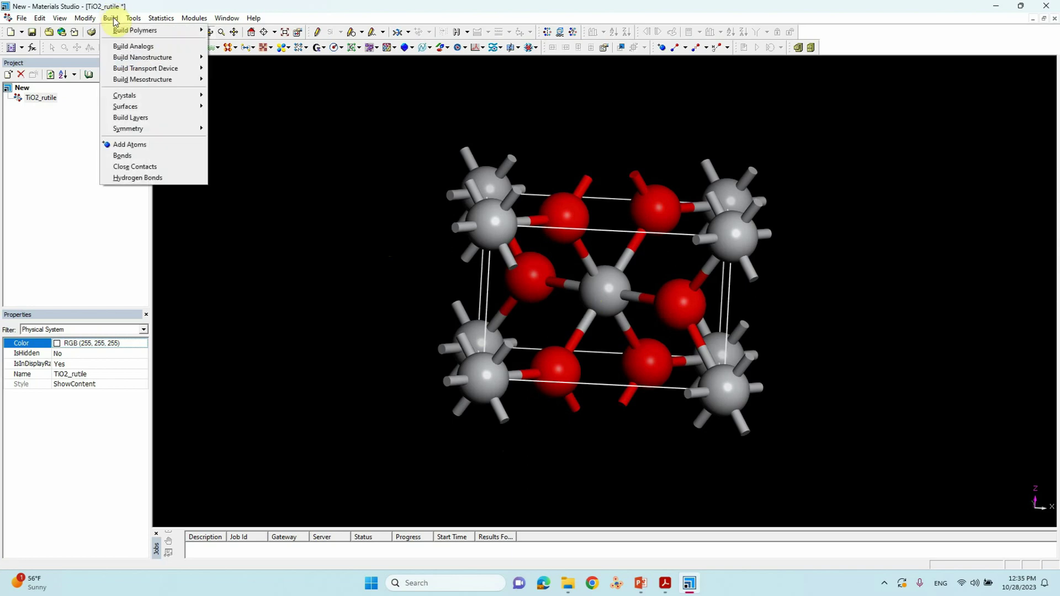
{"action": "mouse_move", "coordinate": [136, 97]}
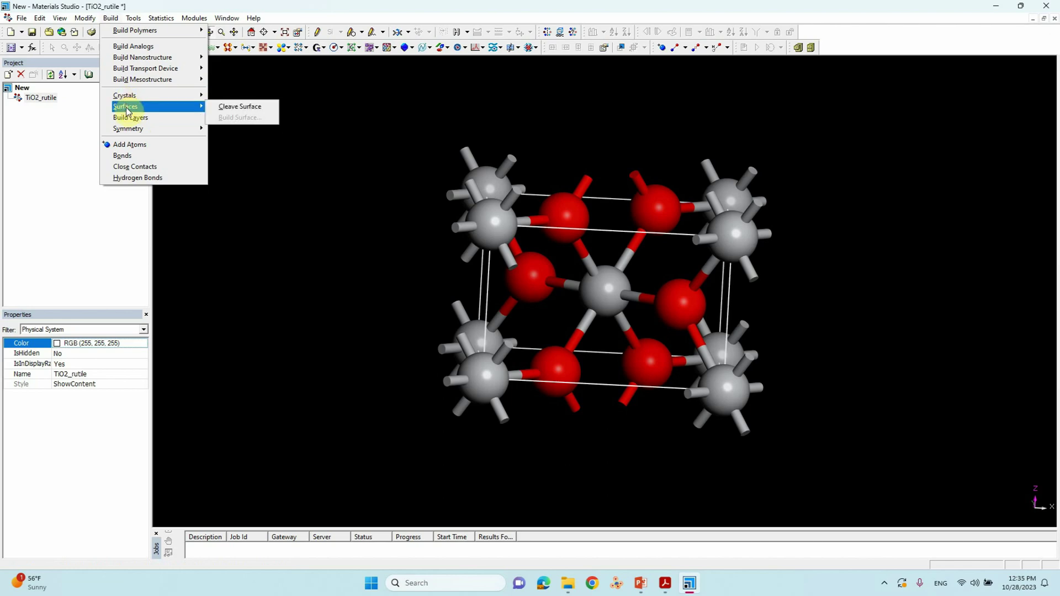
{"action": "left_click", "coordinate": [239, 107]}
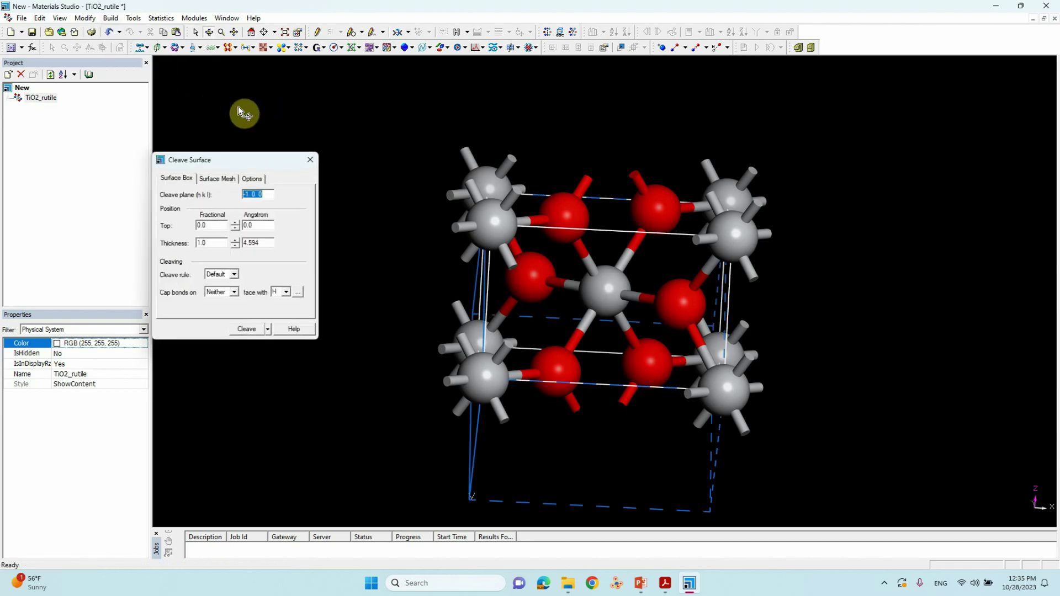
{"action": "left_click", "coordinate": [209, 31]}
{"action": "left_click_drag", "start_coordinate": [588, 301], "coordinate": [649, 244]}
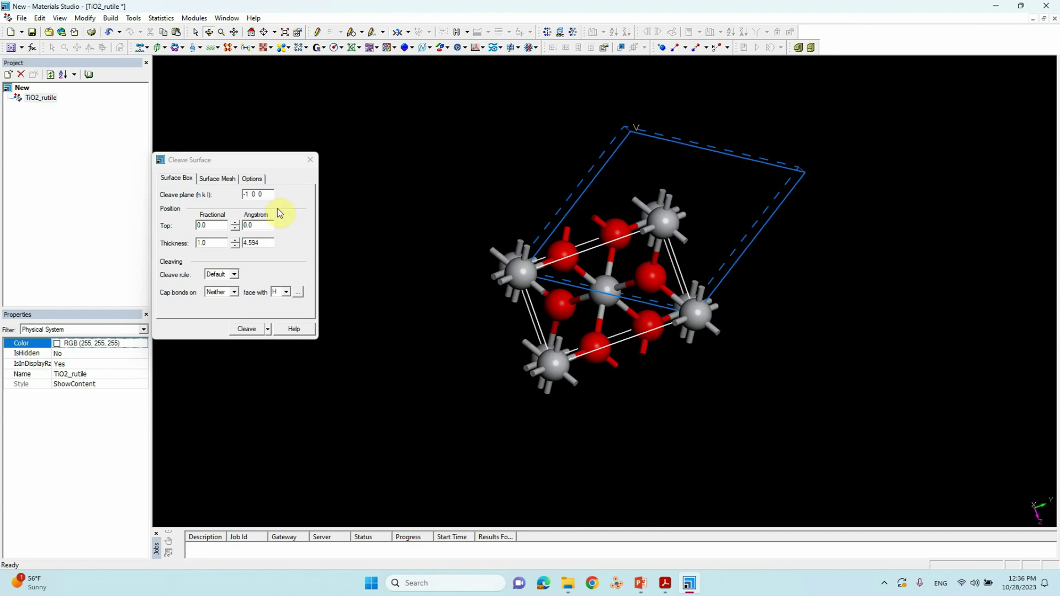
{"action": "left_click", "coordinate": [254, 195]}
{"action": "left_click", "coordinate": [247, 196]}
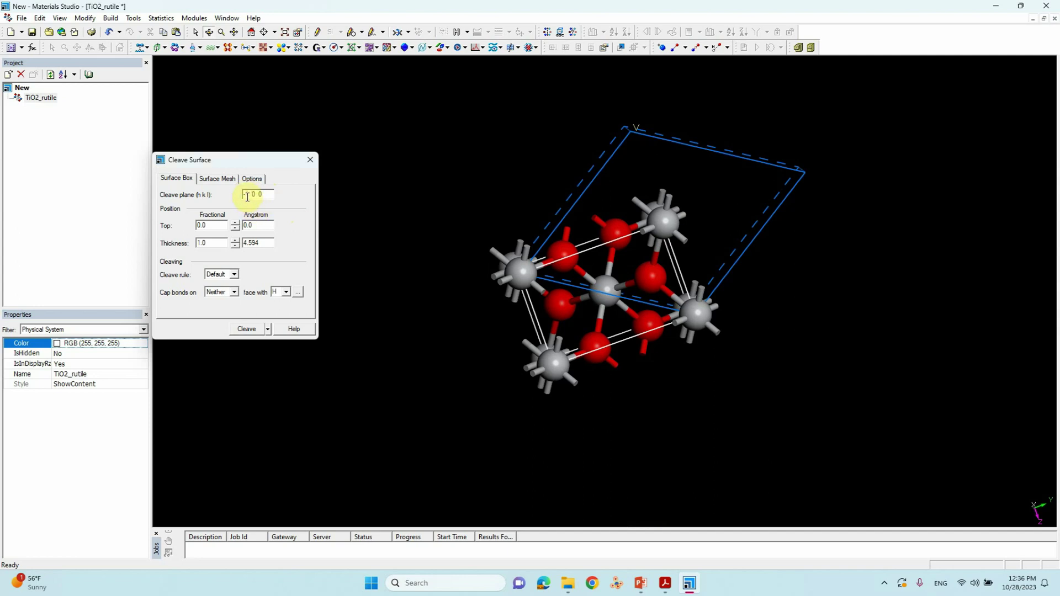
{"action": "key", "text": "BackSpace"}
{"action": "left_click", "coordinate": [252, 199]}
{"action": "key", "text": "BackSpace"}
{"action": "type", "text": "1"}
{"action": "left_click", "coordinate": [217, 223]}
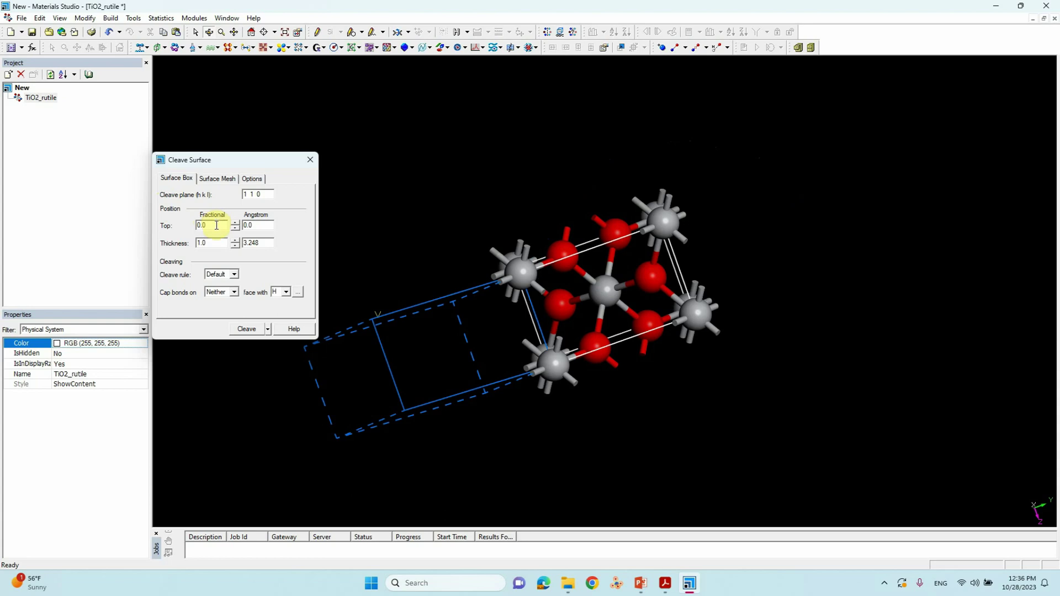
{"action": "left_click_drag", "start_coordinate": [475, 309], "coordinate": [592, 291]}
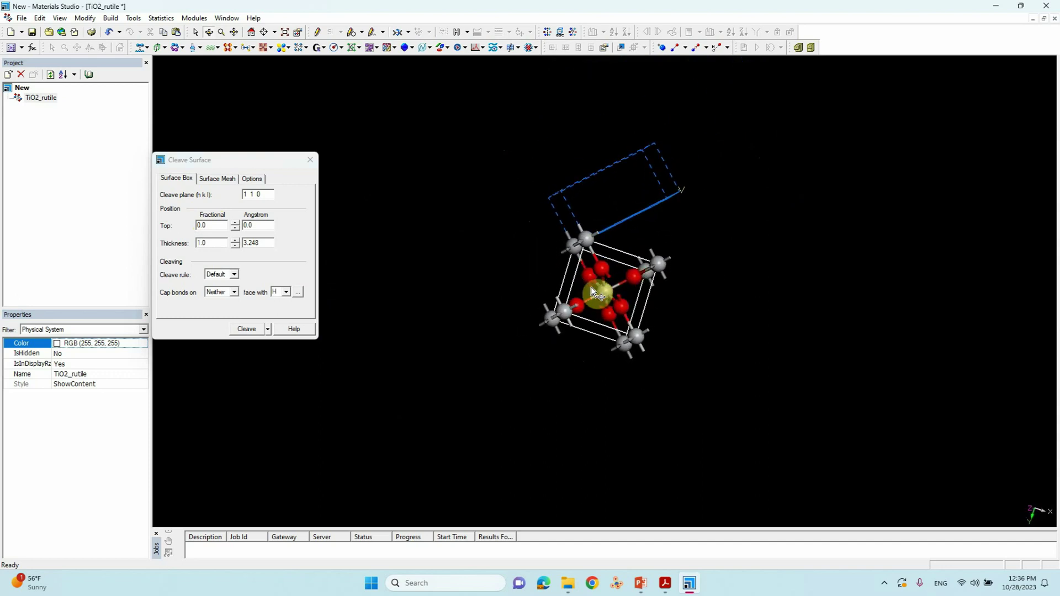
{"action": "left_click", "coordinate": [247, 329]}
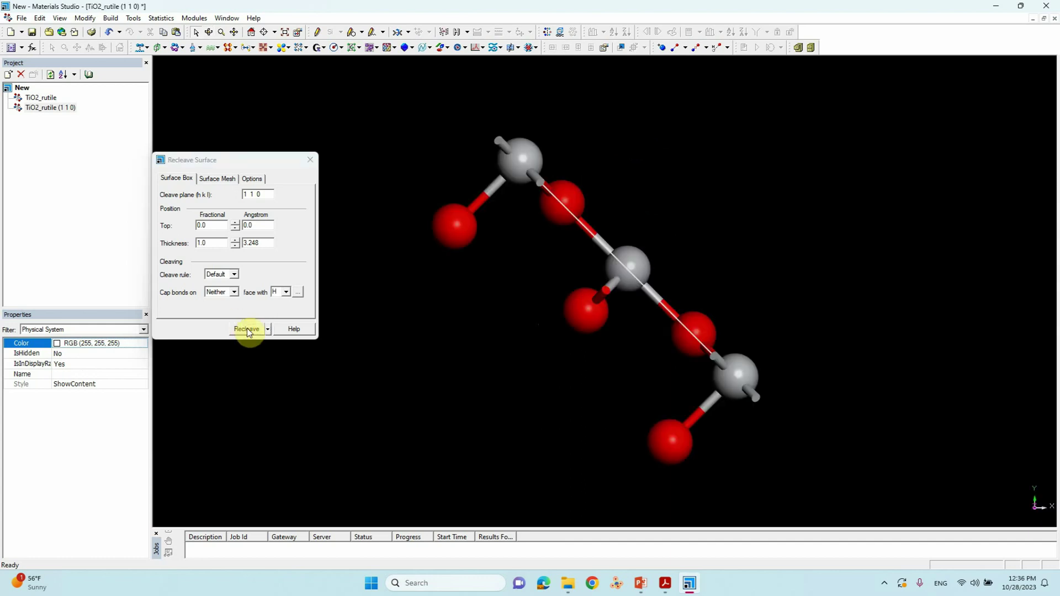
Increase the fractional thickness of the cleaved 1 1 0 surface to 5.0
{"action": "left_click", "coordinate": [209, 32]}
{"action": "left_click_drag", "start_coordinate": [635, 332], "coordinate": [603, 301]}
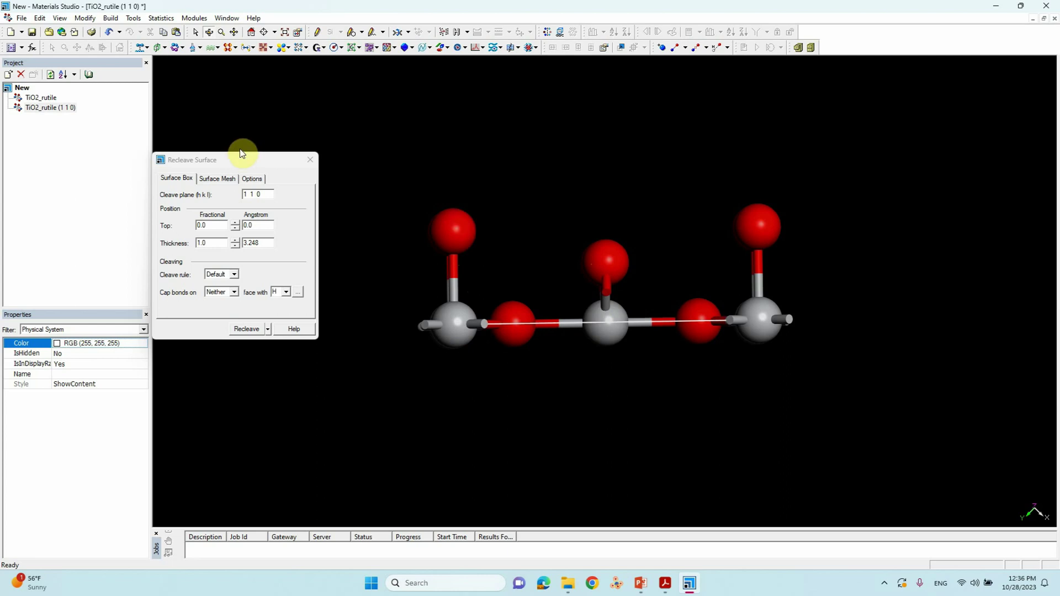
{"action": "left_click", "coordinate": [235, 241]}
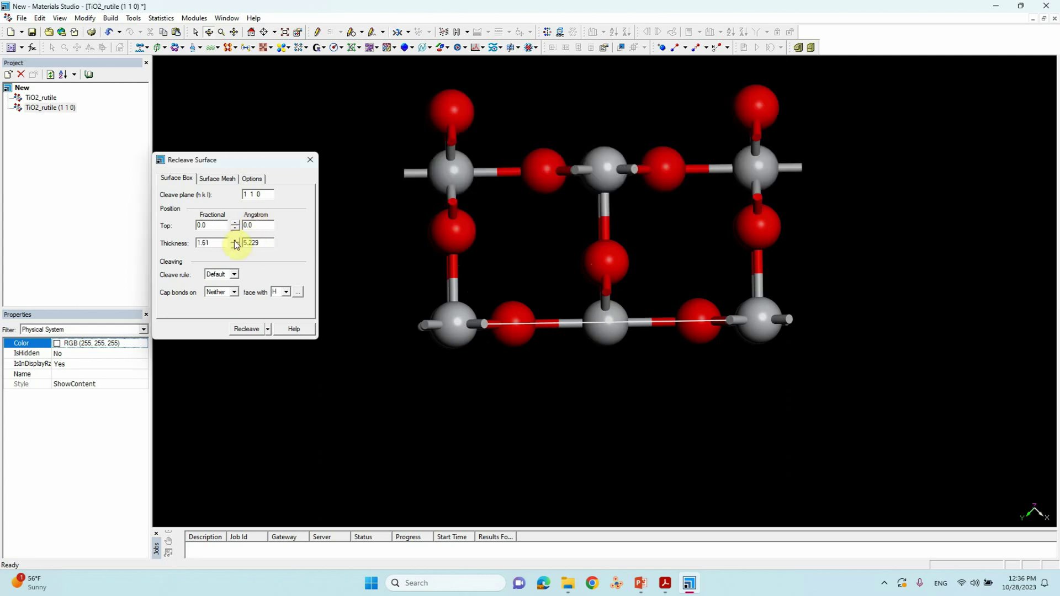
{"action": "left_click", "coordinate": [234, 241]}
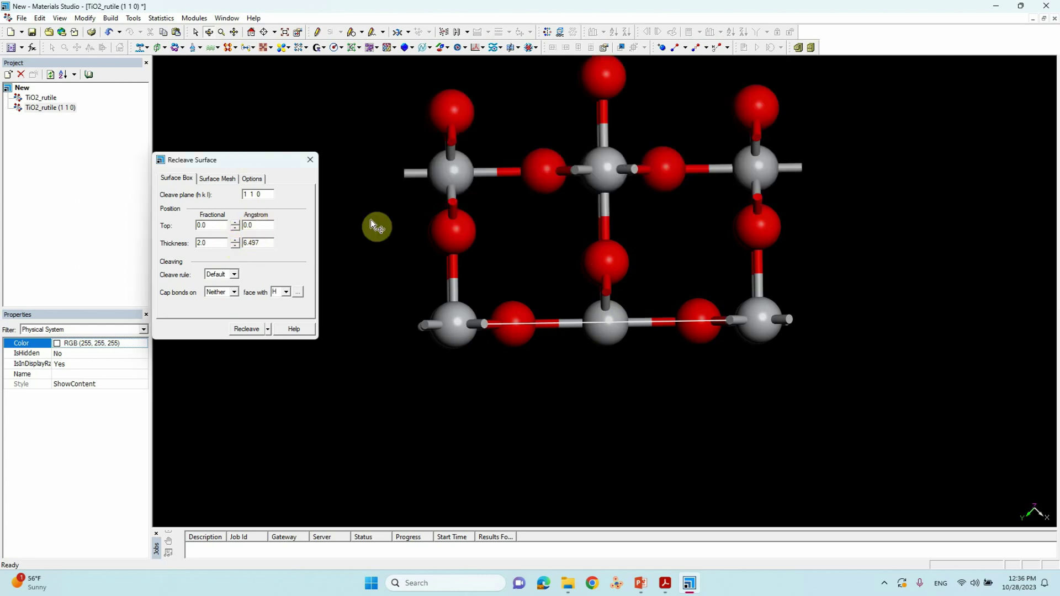
{"action": "left_click", "coordinate": [236, 241]}
{"action": "left_click", "coordinate": [237, 243]}
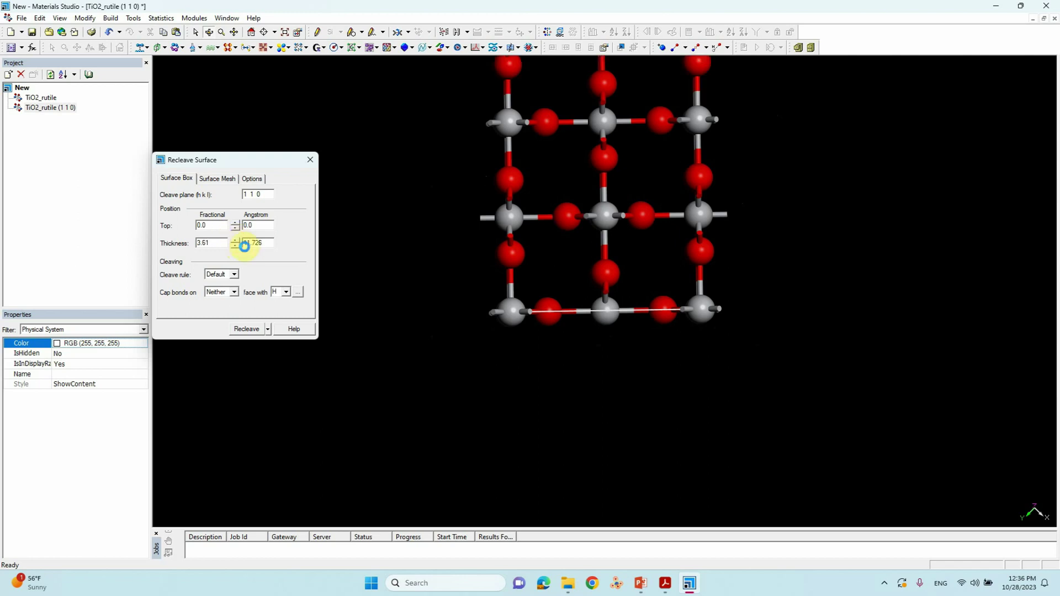
{"action": "left_click", "coordinate": [236, 242]}
{"action": "left_click_drag", "start_coordinate": [527, 218], "coordinate": [609, 234]}
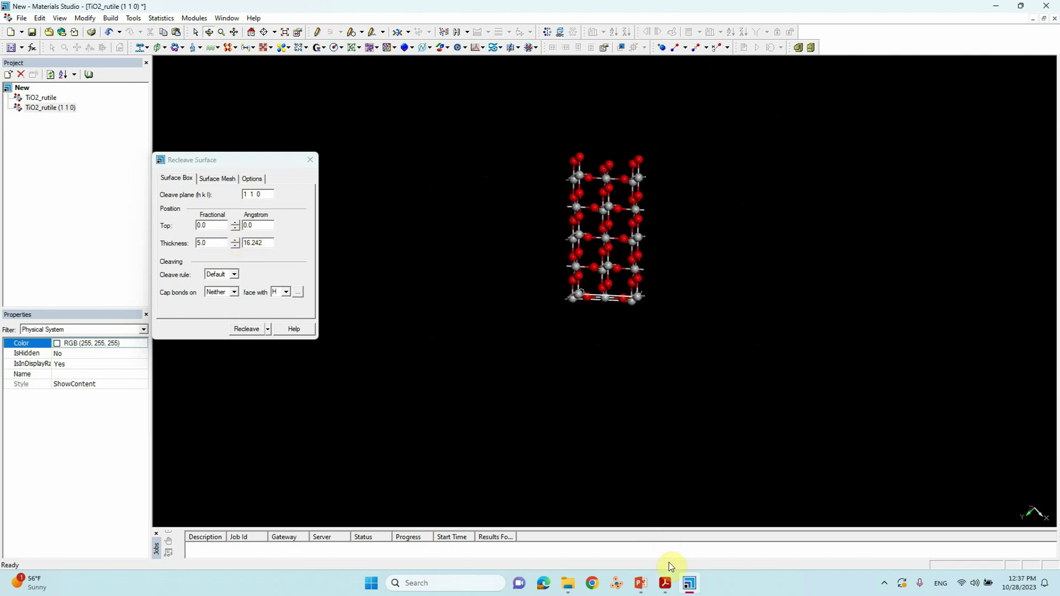
Switch to the PDF reader and check the slab model in Figure 1 of cheng2010.pdf
{"action": "left_click", "coordinate": [665, 583]}
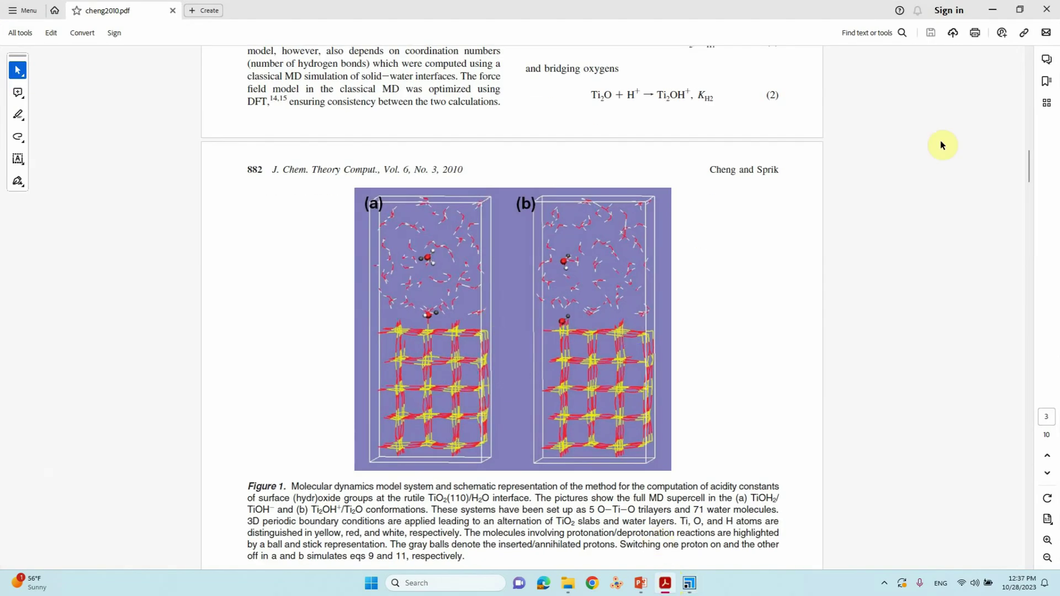
{"action": "left_click_drag", "start_coordinate": [722, 12], "coordinate": [878, 83]}
{"action": "left_click", "coordinate": [872, 77]}
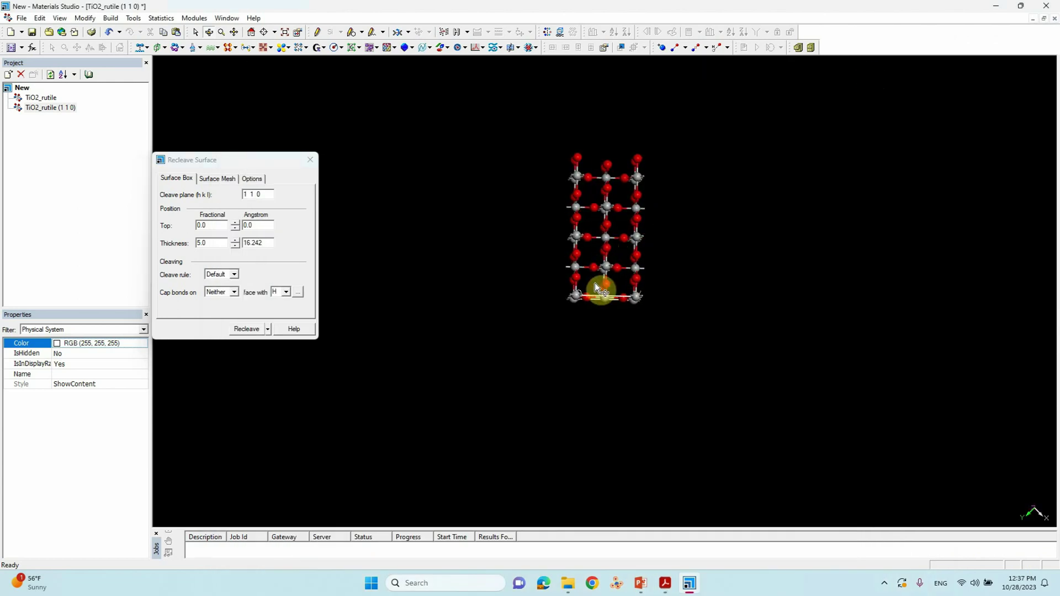
Set the fractional top position of the 1 1 0 surface to 0.39 in Materials Studio
{"action": "left_click", "coordinate": [236, 229]}
{"action": "left_click", "coordinate": [237, 223]}
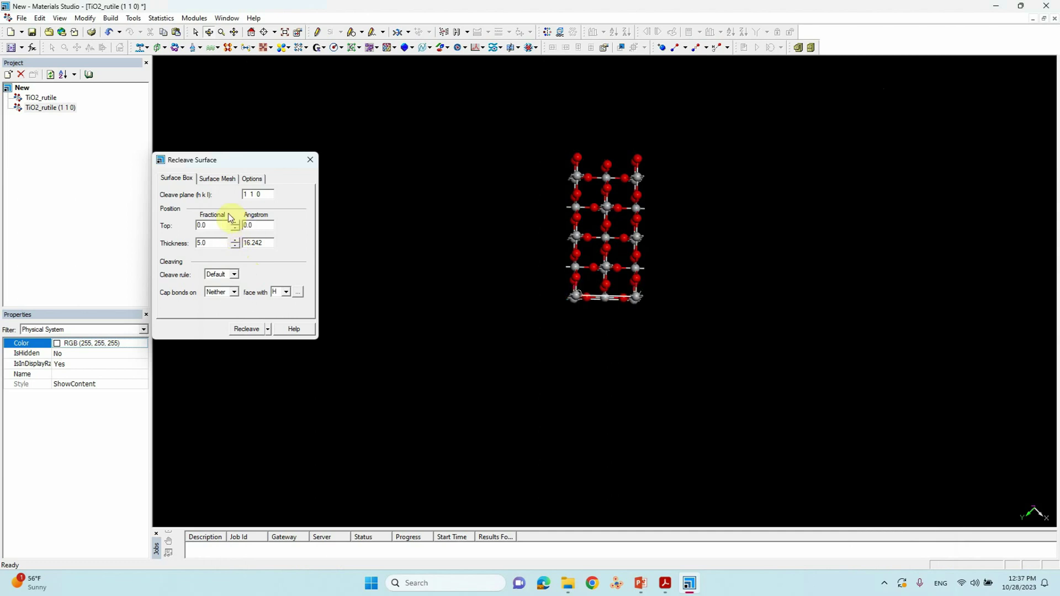
{"action": "left_click", "coordinate": [236, 223]}
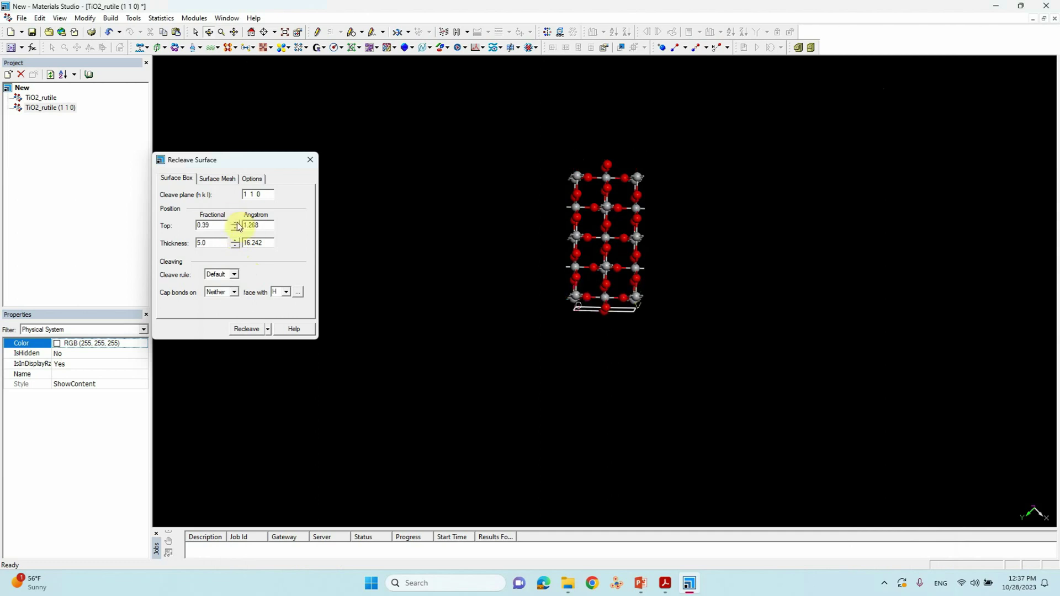
{"action": "left_click", "coordinate": [568, 287]}
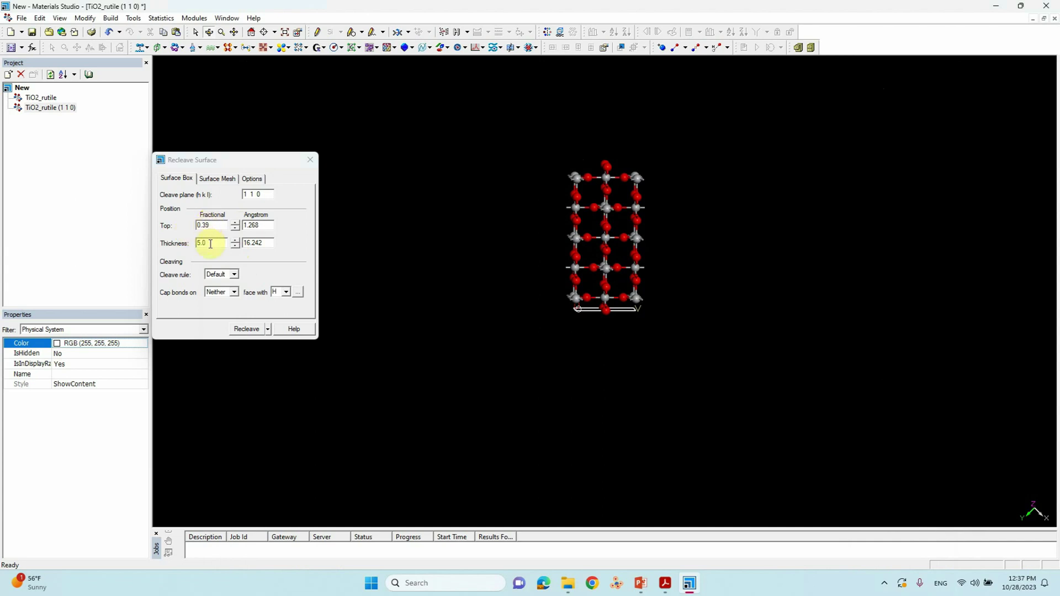
Place Materials Studio beside cheng2010.pdf and compare the cleaved slab's layers and terminations with Figure 1
{"action": "scroll", "coordinate": [629, 258], "scroll_direction": "up", "scroll_amount": 3}
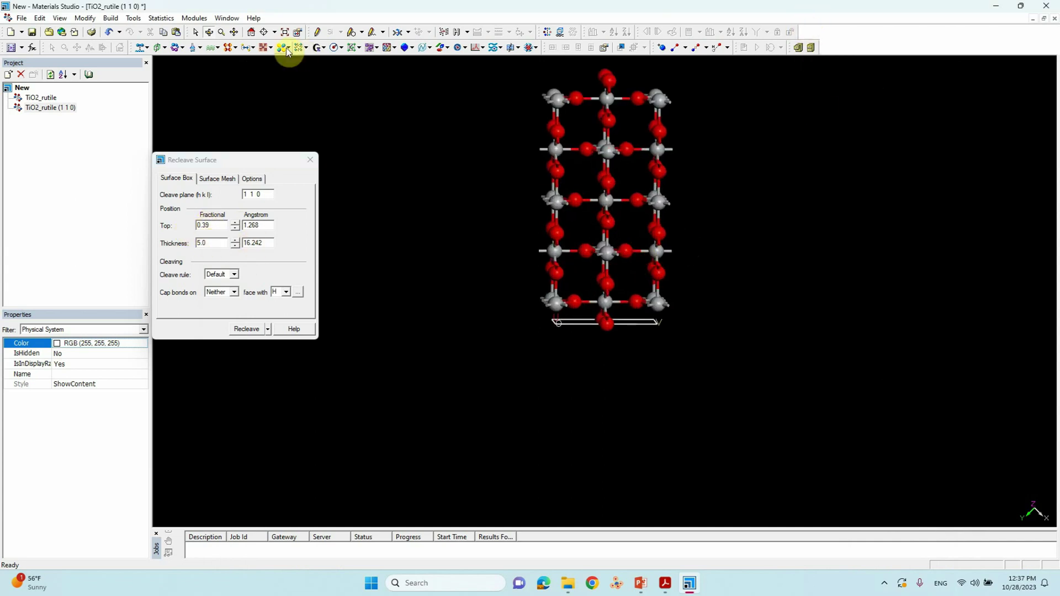
{"action": "left_click", "coordinate": [235, 33]}
{"action": "left_click_drag", "start_coordinate": [552, 166], "coordinate": [575, 293]}
{"action": "scroll", "coordinate": [575, 293], "scroll_direction": "up", "scroll_amount": 3}
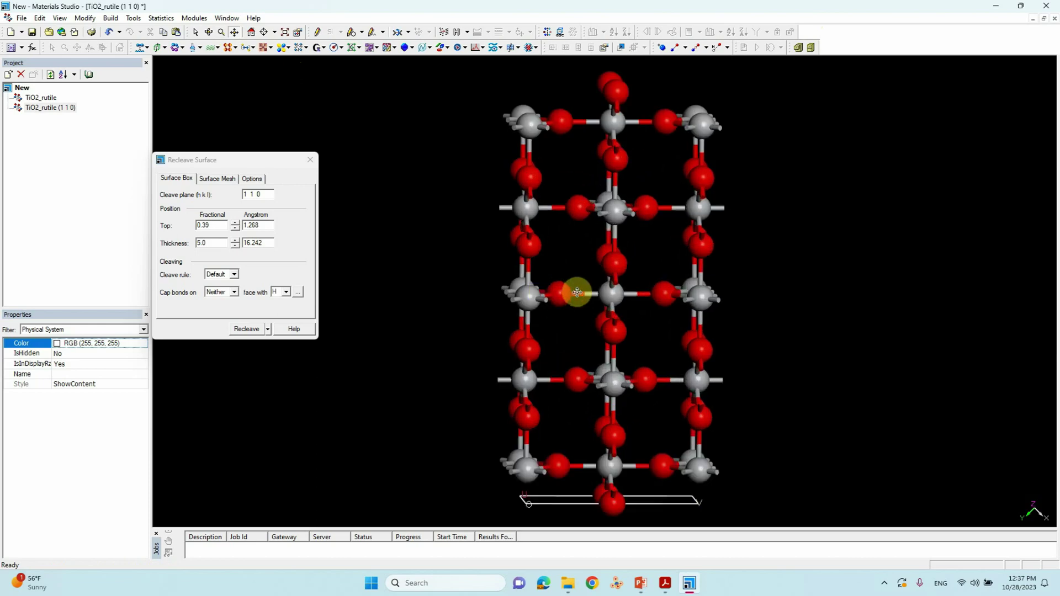
{"action": "double_click", "coordinate": [815, 7]}
{"action": "left_click_drag", "start_coordinate": [816, 11], "coordinate": [480, 64]}
{"action": "left_click_drag", "start_coordinate": [287, 165], "coordinate": [191, 166]}
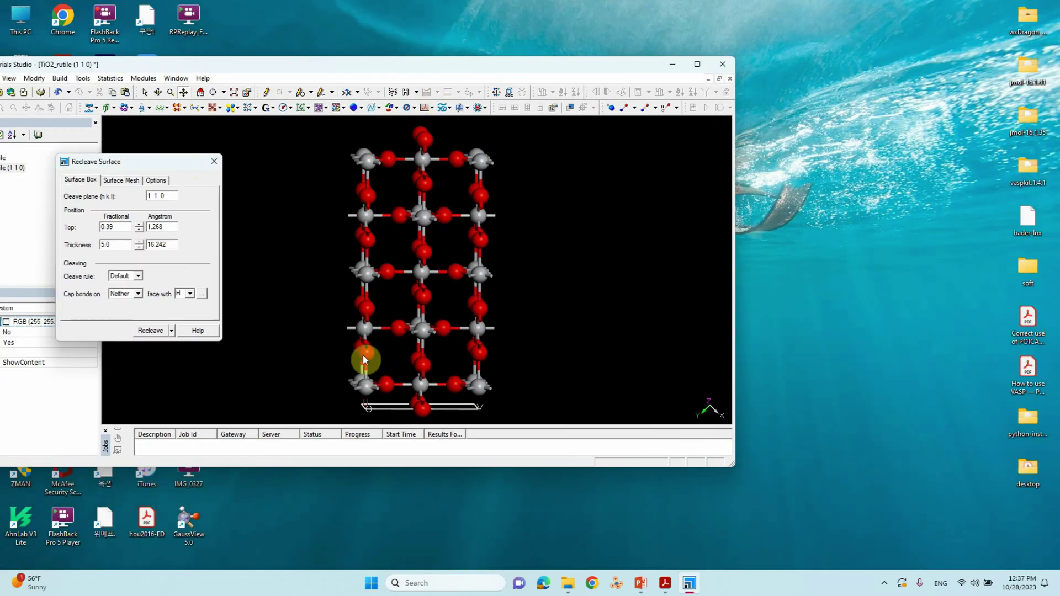
{"action": "left_click", "coordinate": [665, 584]}
{"action": "left_click_drag", "start_coordinate": [577, 77], "coordinate": [883, 40]}
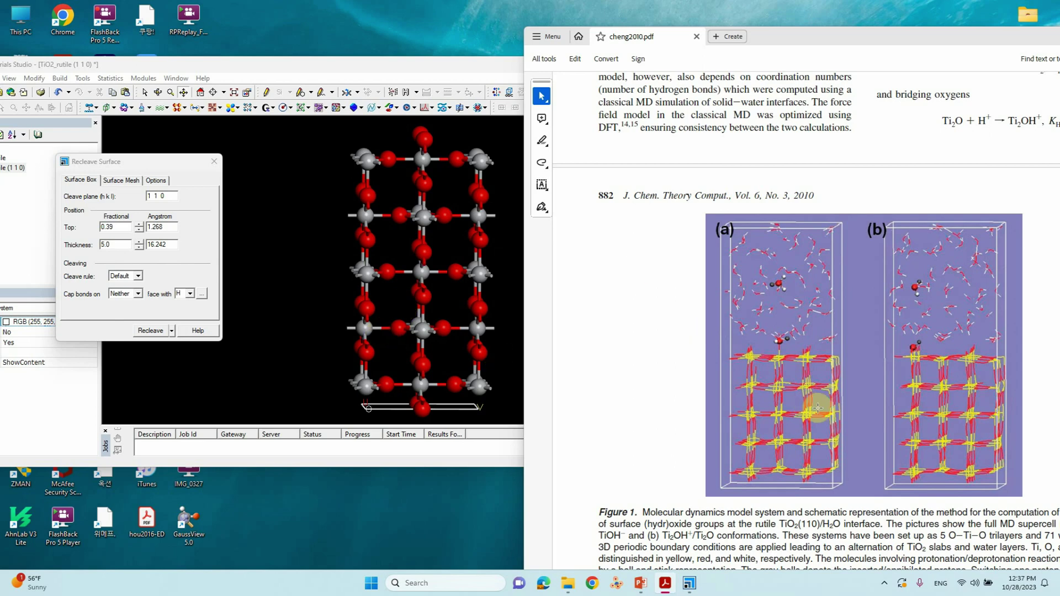
{"action": "double_click", "coordinate": [450, 66]}
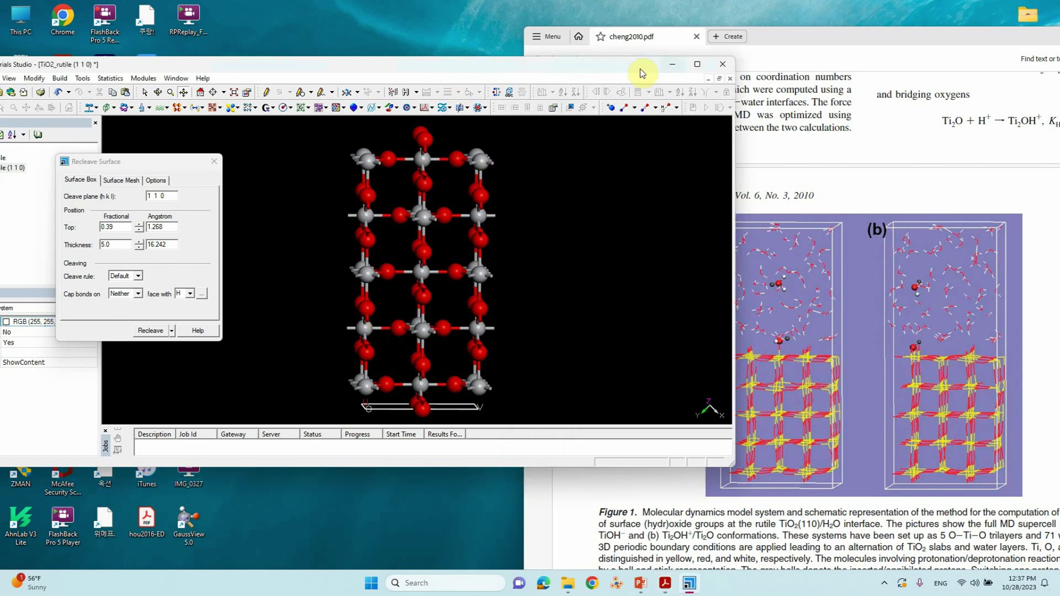
{"action": "left_click", "coordinate": [694, 67]}
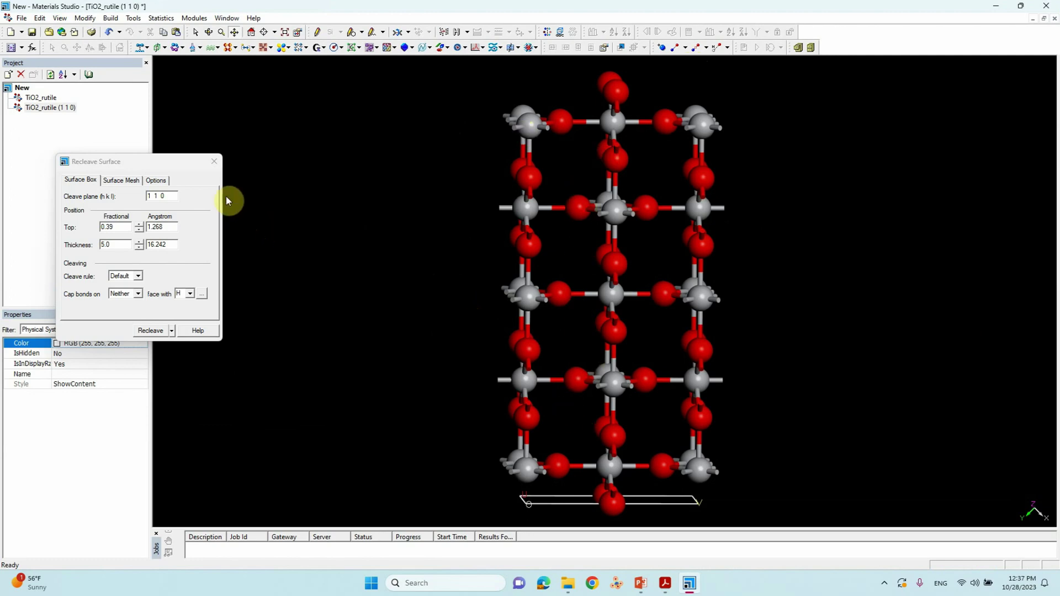
Build a vacuum slab crystal from the 1 1 0 surface with vacuum orientation C and close the recleave dialog
{"action": "left_click", "coordinate": [112, 20]}
{"action": "mouse_move", "coordinate": [133, 95]}
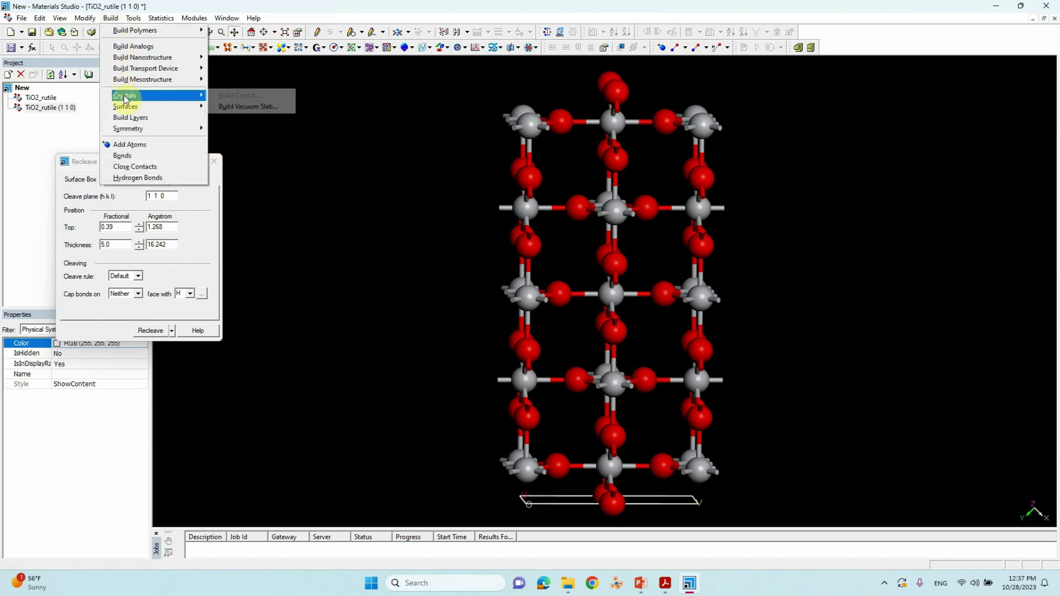
{"action": "left_click", "coordinate": [249, 107]}
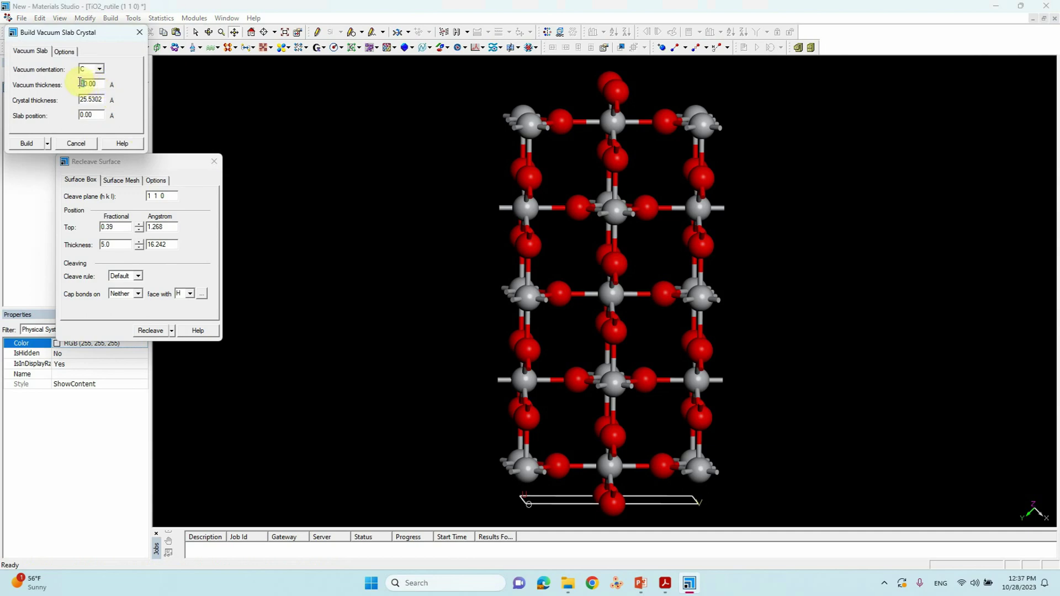
{"action": "left_click", "coordinate": [90, 99]}
{"action": "left_click", "coordinate": [28, 144]}
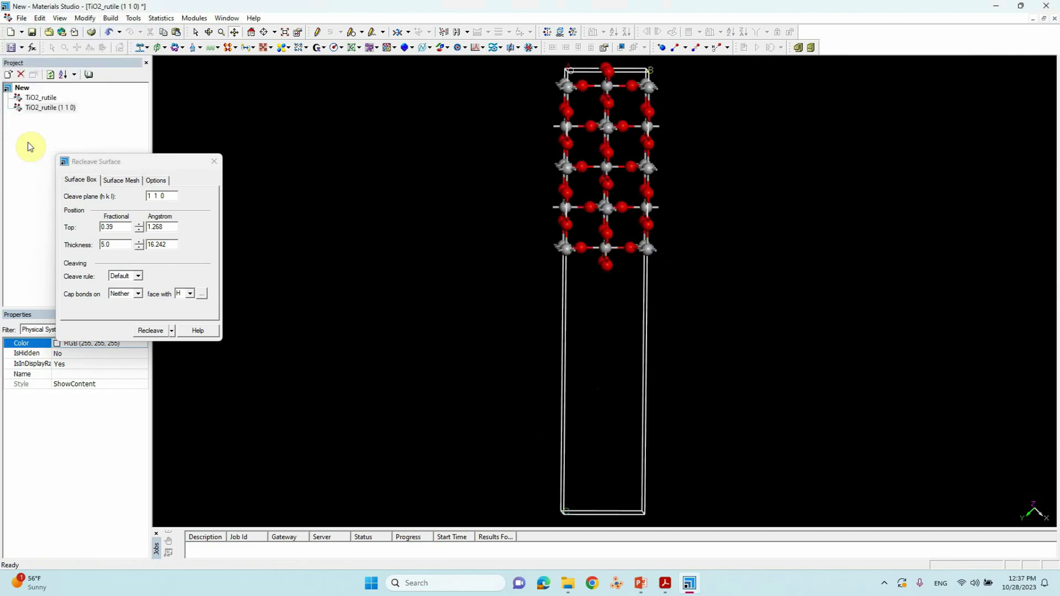
{"action": "left_click", "coordinate": [215, 163]}
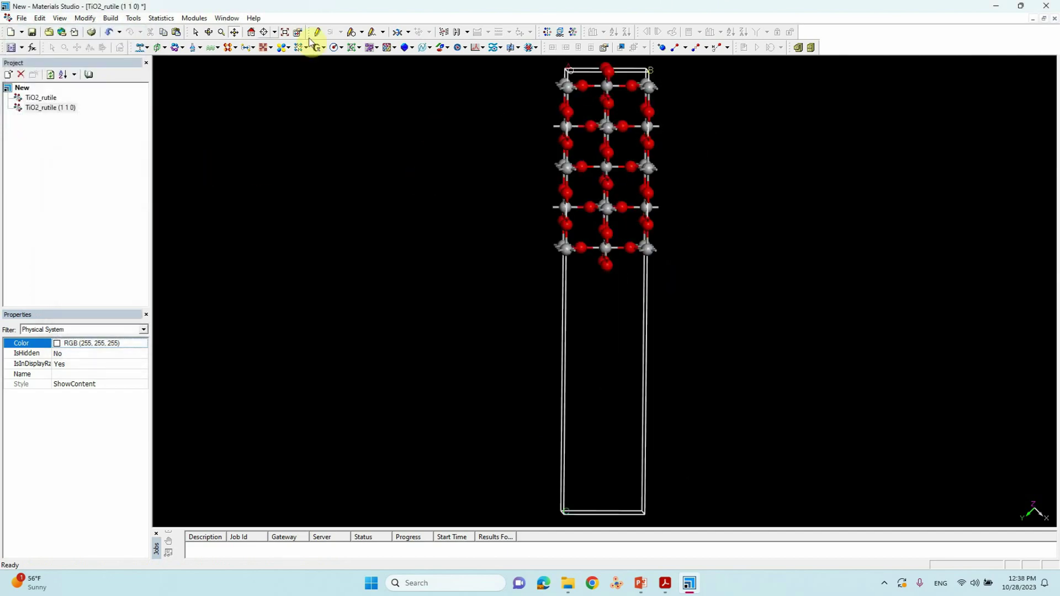
Create a supercell of the vacuum slab with range 4 along A, 2 along B and 1 along C
{"action": "right_click_drag", "start_coordinate": [552, 121], "coordinate": [592, 272]}
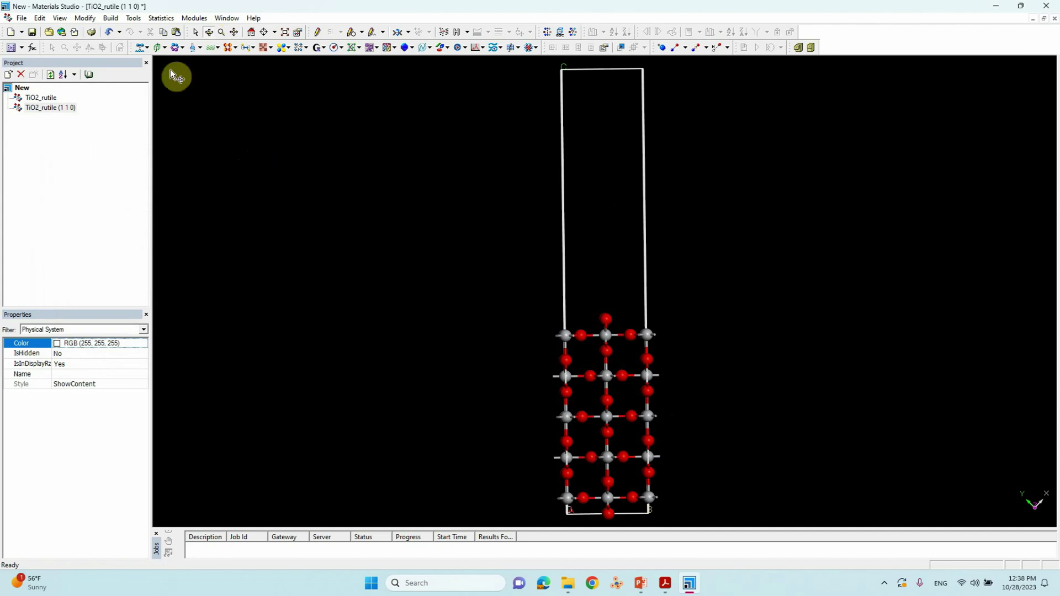
{"action": "left_click", "coordinate": [114, 19]}
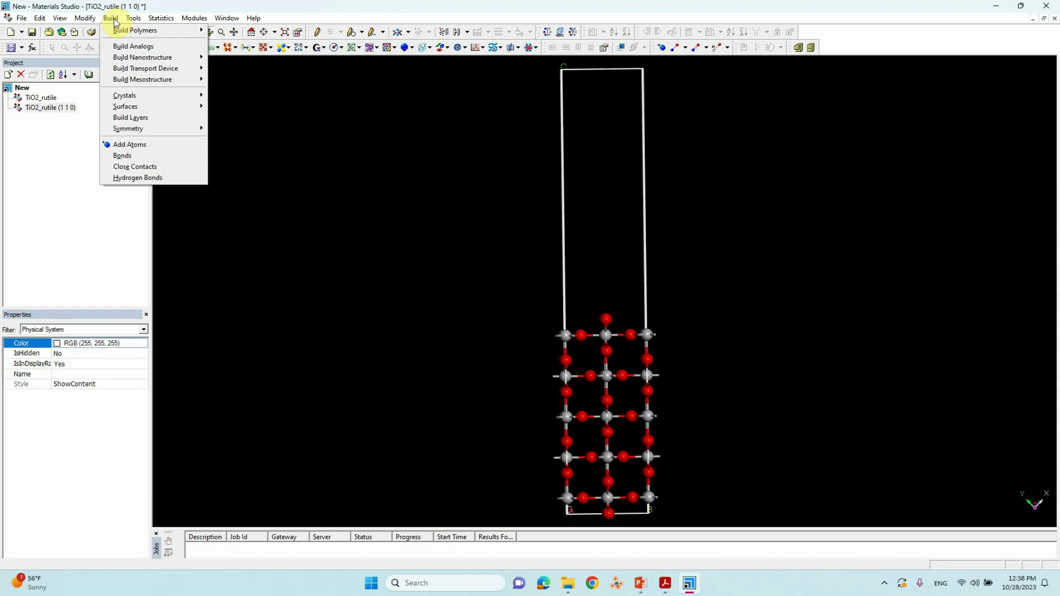
{"action": "mouse_move", "coordinate": [143, 132]}
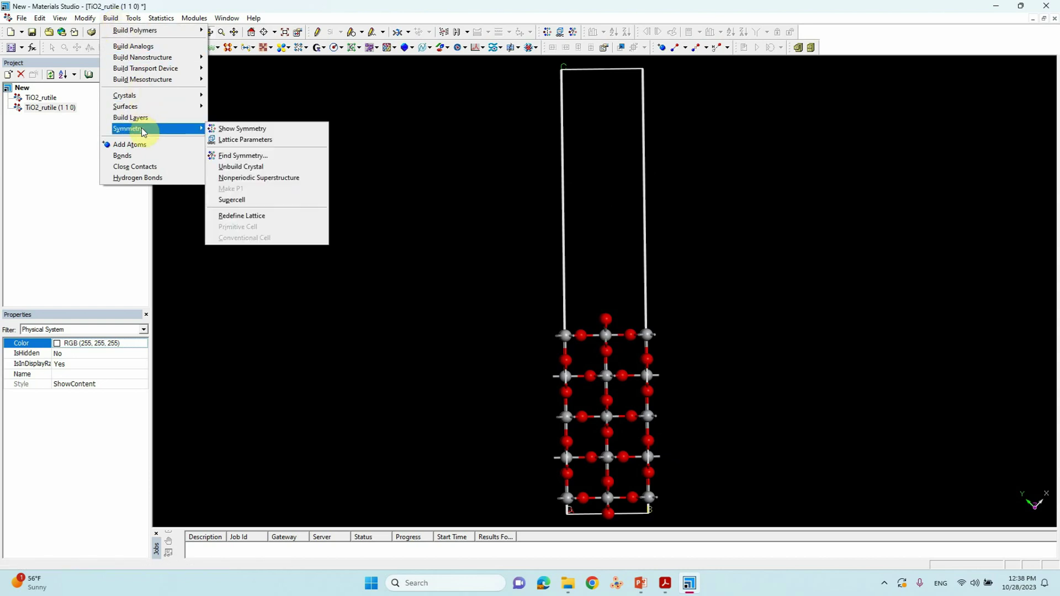
{"action": "left_click", "coordinate": [234, 200]}
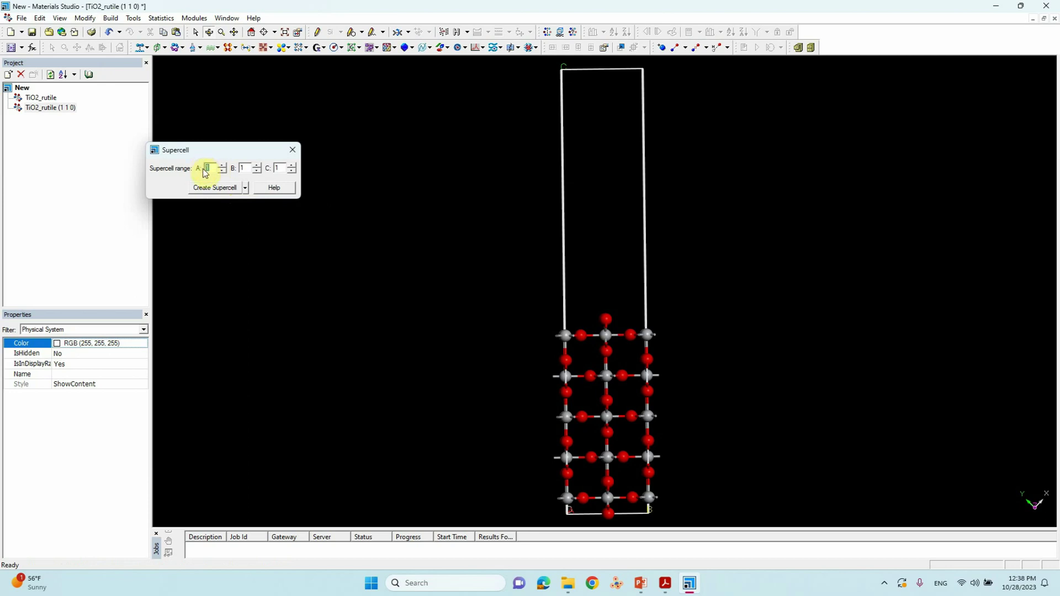
{"action": "type", "text": "2"}
{"action": "left_click", "coordinate": [241, 167]}
{"action": "type", "text": "4"}
{"action": "key", "text": "Tab"}
{"action": "left_click", "coordinate": [222, 190]}
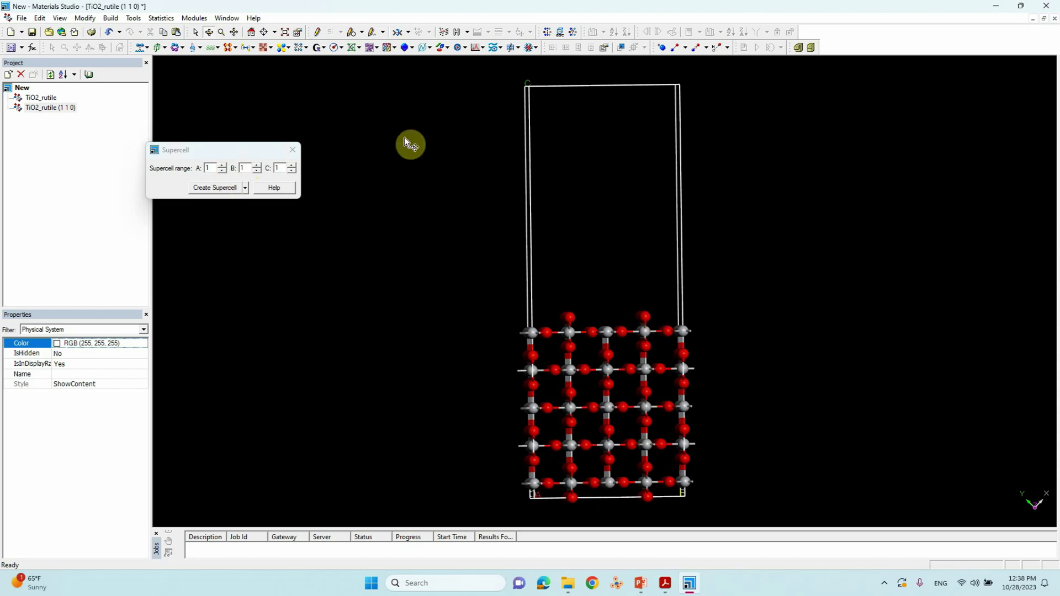
{"action": "left_click", "coordinate": [293, 149]}
{"action": "mouse_move", "coordinate": [613, 216]}
{"action": "left_mouse_down"}
{"action": "mouse_move", "coordinate": [658, 213]}
{"action": "mouse_move", "coordinate": [628, 214]}
{"action": "left_mouse_up"}
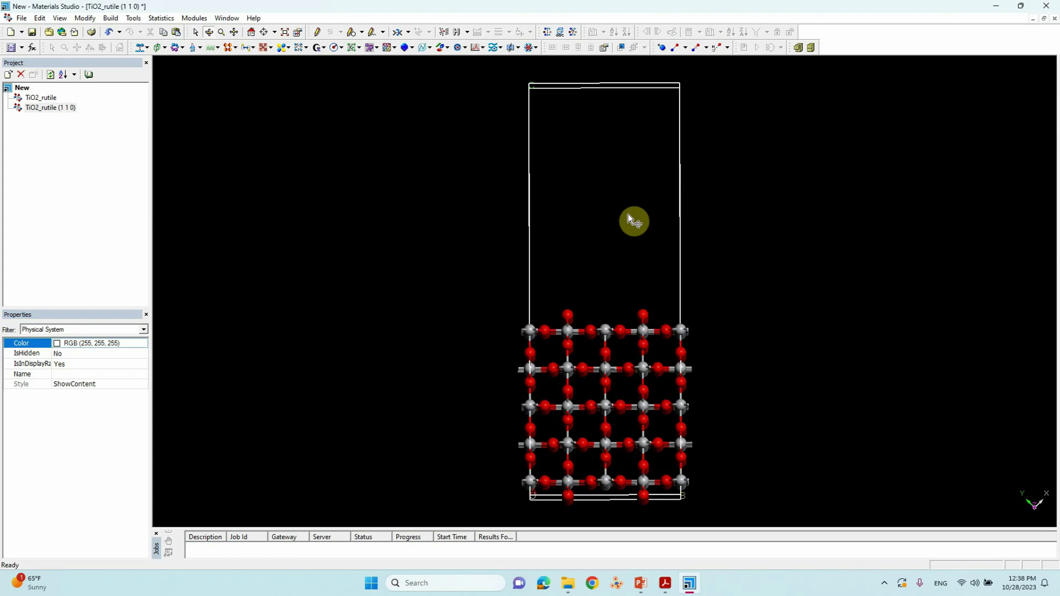
{"action": "mouse_move", "coordinate": [628, 214]}
{"action": "left_mouse_down"}
{"action": "mouse_move", "coordinate": [633, 250]}
{"action": "mouse_move", "coordinate": [625, 213]}
{"action": "mouse_move", "coordinate": [606, 366]}
{"action": "mouse_move", "coordinate": [618, 210]}
{"action": "left_mouse_up"}
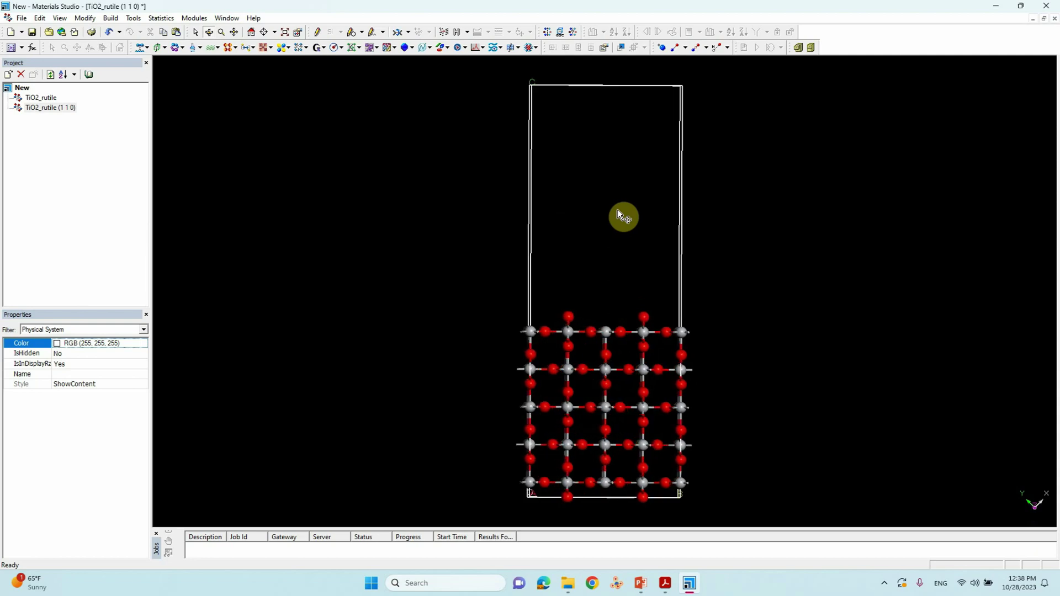
Change the slab's lattice display style to In-Cell and finally to Original, and close the display style dialog
{"action": "left_click_drag", "start_coordinate": [779, 422], "coordinate": [602, 319]}
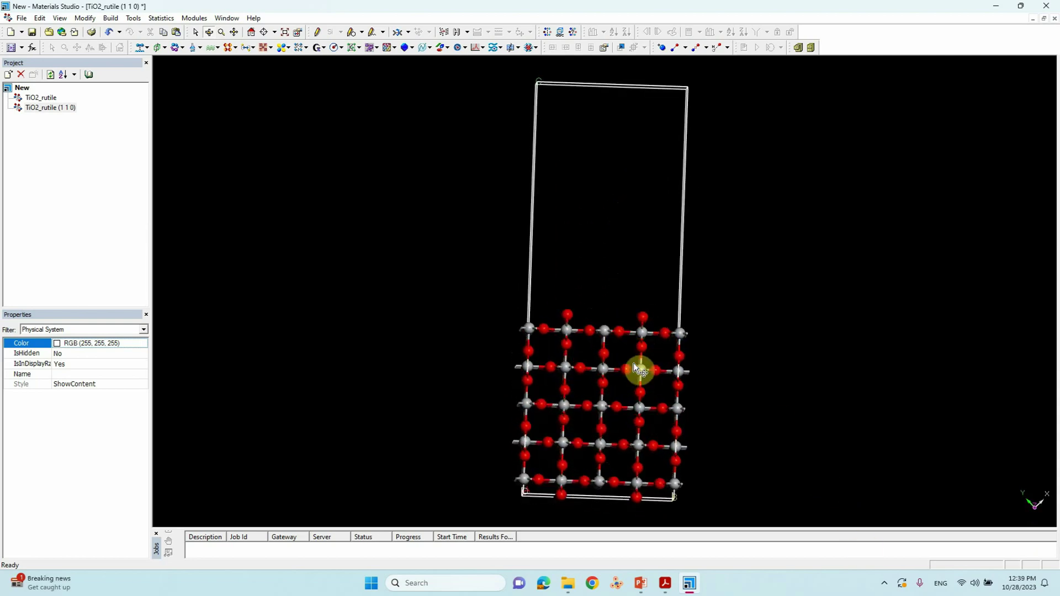
{"action": "left_click_drag", "start_coordinate": [640, 250], "coordinate": [519, 246]}
{"action": "right_click", "coordinate": [289, 175]}
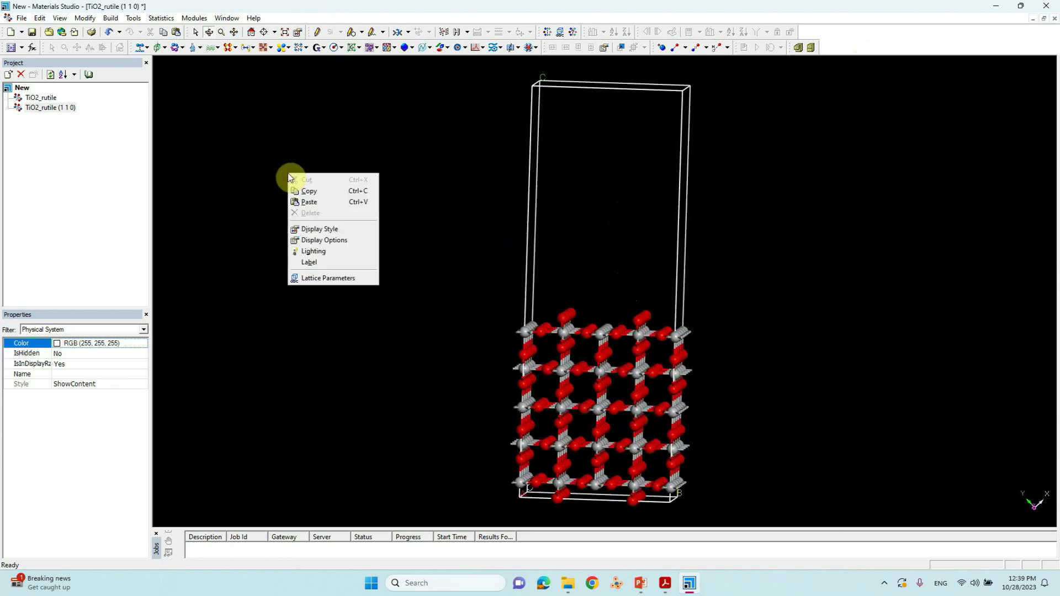
{"action": "left_click", "coordinate": [313, 229]}
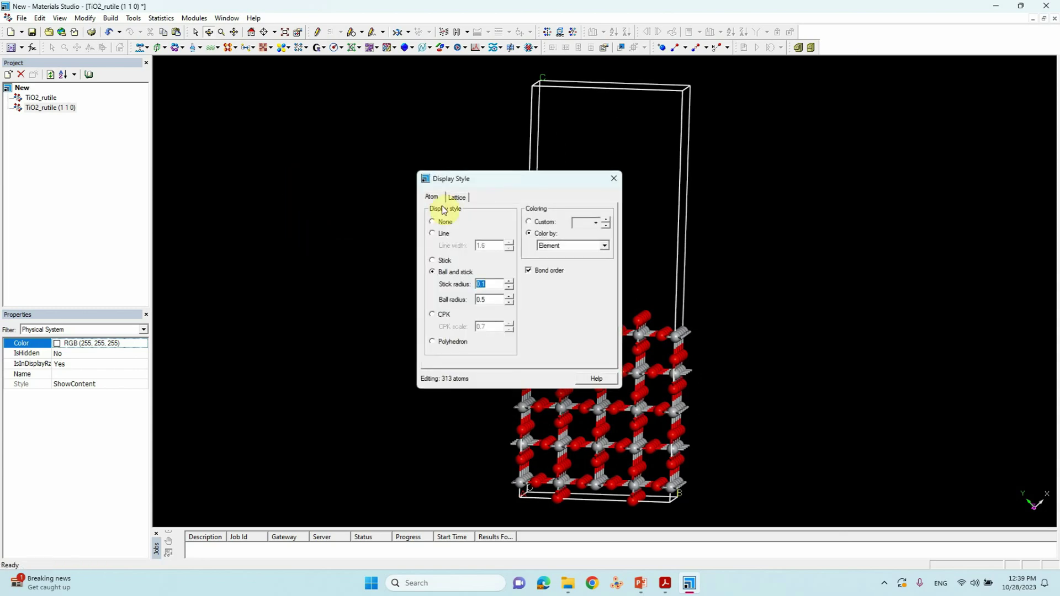
{"action": "left_click_drag", "start_coordinate": [504, 181], "coordinate": [405, 179]}
{"action": "left_click", "coordinate": [361, 197]}
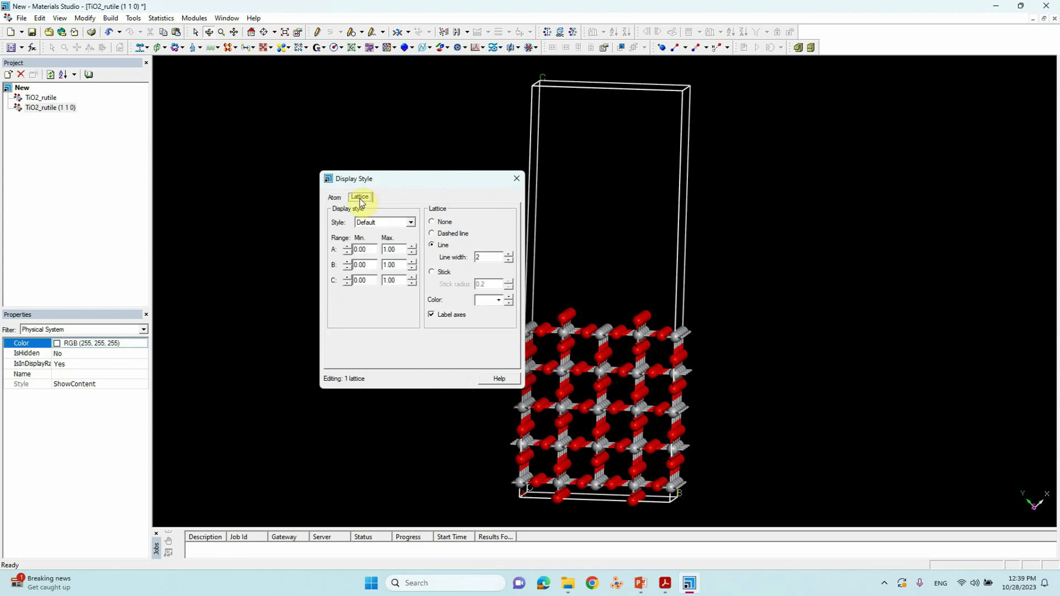
{"action": "left_click", "coordinate": [393, 224]}
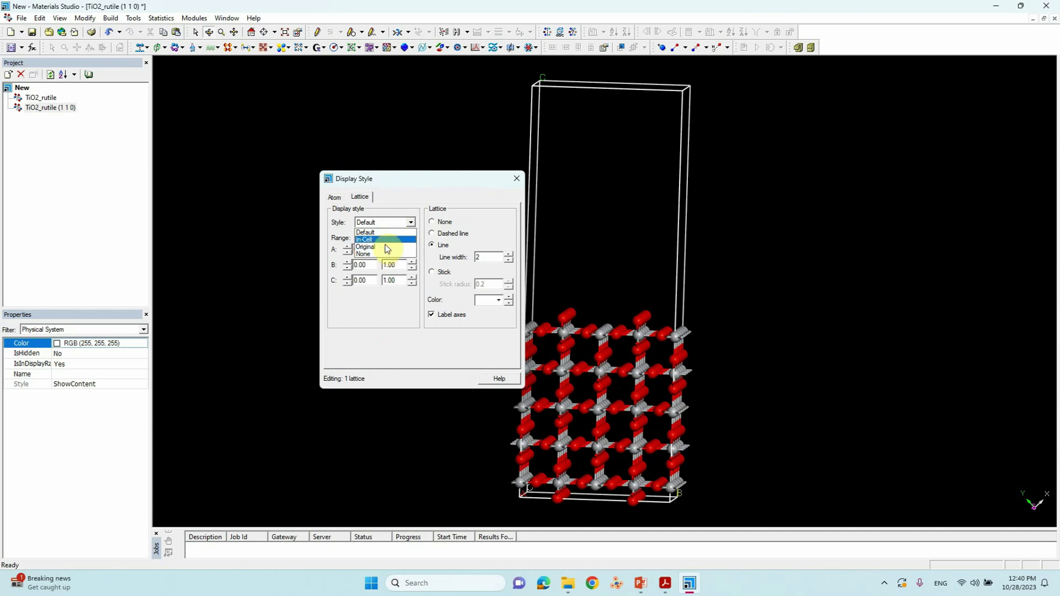
{"action": "left_click", "coordinate": [386, 241]}
{"action": "left_click", "coordinate": [385, 224]}
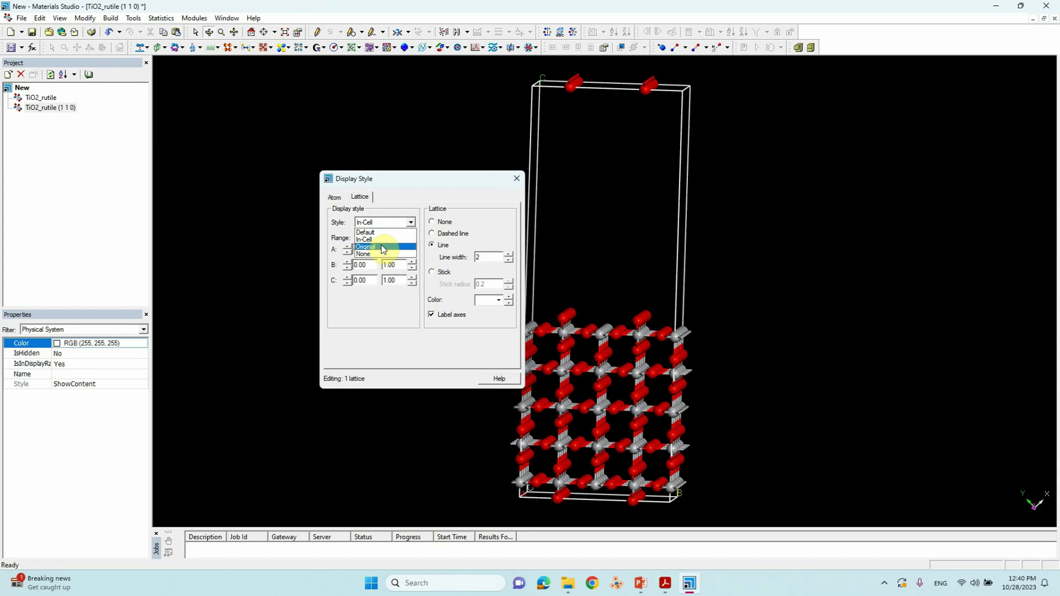
{"action": "left_click", "coordinate": [383, 246]}
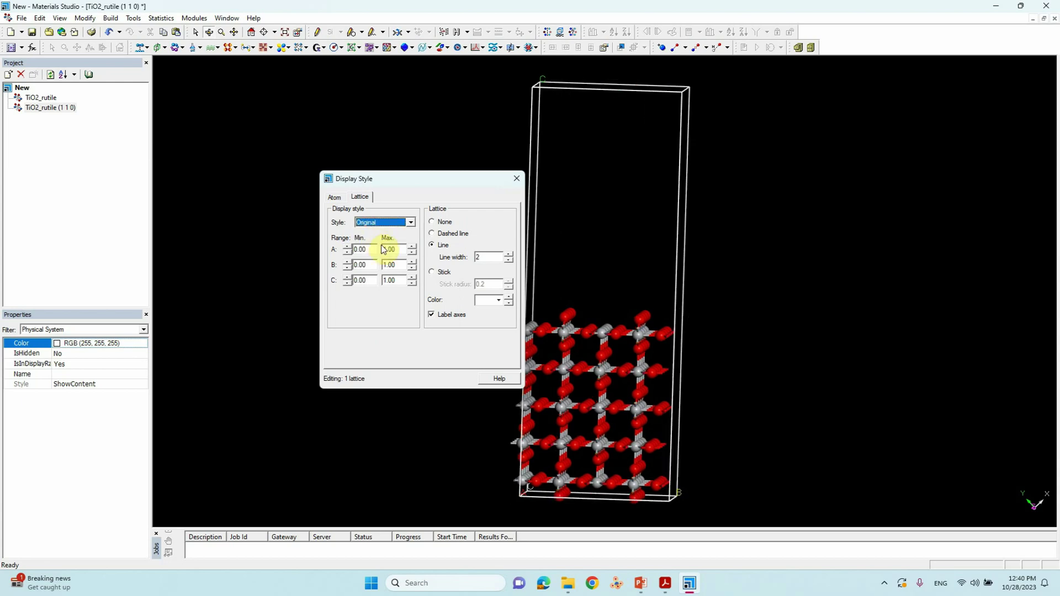
{"action": "left_click", "coordinate": [516, 179]}
Place Materials Studio beside cheng2010.pdf and compare the rotated slab supercell with the slab in Figure 1
{"action": "left_click", "coordinate": [209, 32]}
{"action": "left_click_drag", "start_coordinate": [475, 315], "coordinate": [671, 289]}
{"action": "left_click", "coordinate": [235, 32]}
{"action": "left_click_drag", "start_coordinate": [620, 294], "coordinate": [582, 247]}
{"action": "left_click", "coordinate": [208, 32]}
{"action": "left_click_drag", "start_coordinate": [588, 353], "coordinate": [585, 353]}
{"action": "double_click", "coordinate": [892, 6]}
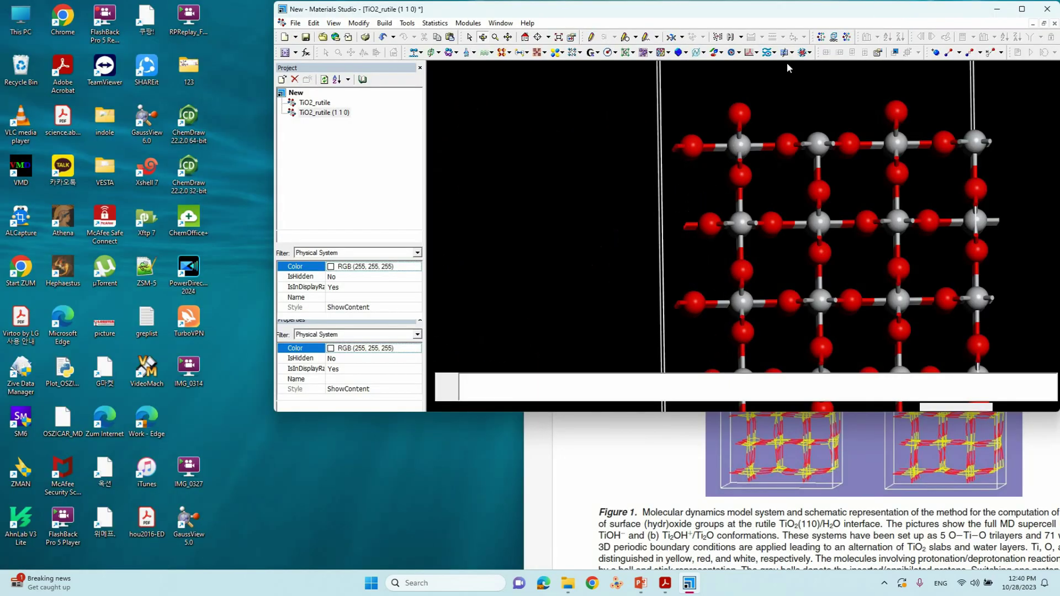
{"action": "left_click_drag", "start_coordinate": [787, 9], "coordinate": [433, 74]}
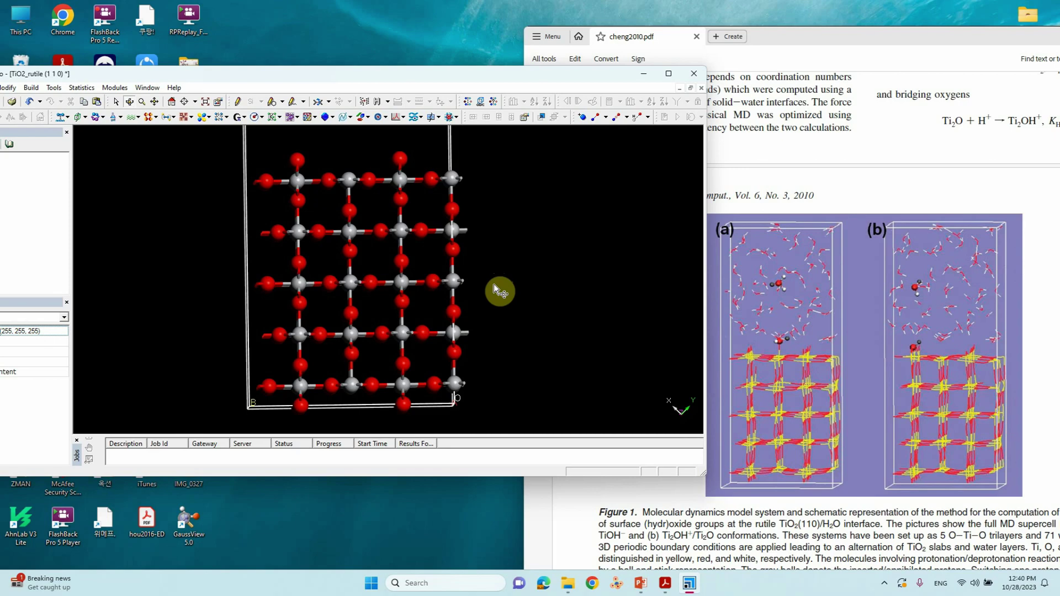
{"action": "left_click_drag", "start_coordinate": [494, 286], "coordinate": [381, 266]}
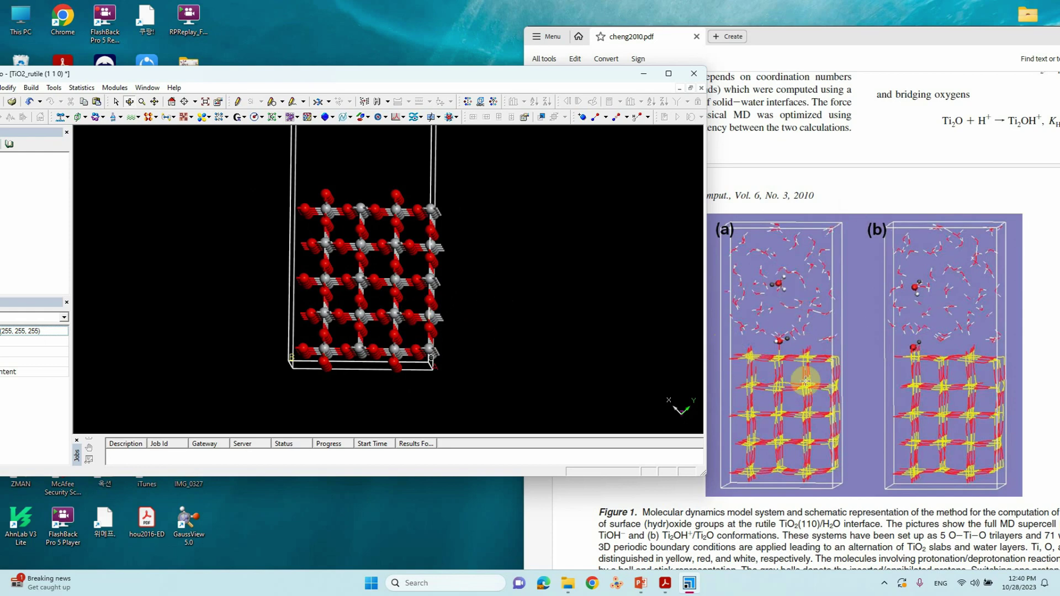
{"action": "left_click_drag", "start_coordinate": [507, 215], "coordinate": [421, 256]}
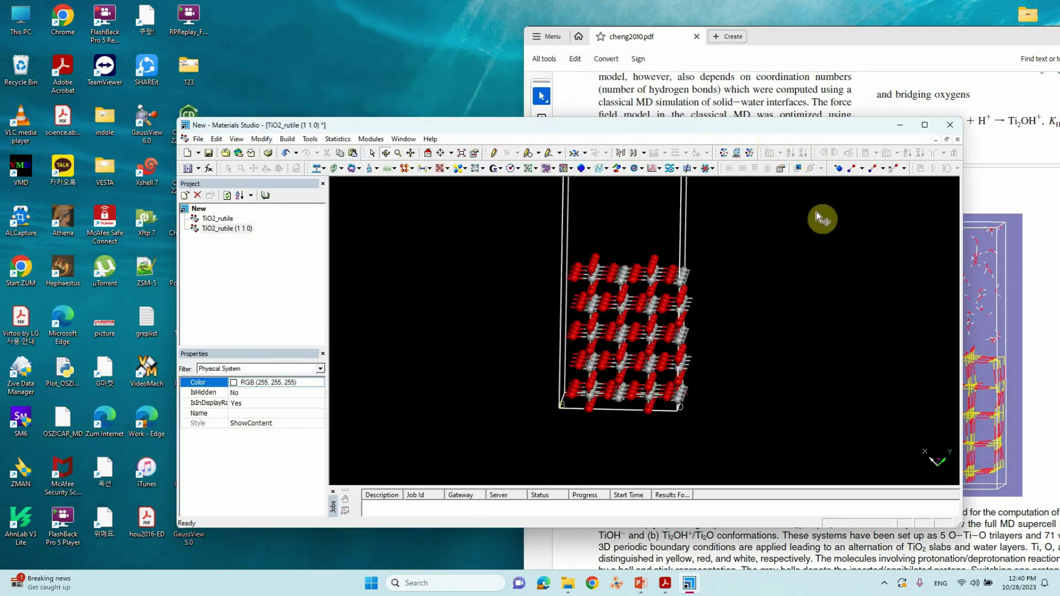
Rename the TiO2_rutile (1 1 0) document as TiO2_rutile-110
{"action": "left_click", "coordinate": [239, 228]}
{"action": "left_click", "coordinate": [239, 229]}
{"action": "left_click", "coordinate": [239, 228]}
{"action": "key", "text": "BackSpace"}
{"action": "key", "text": "BackSpace"}
{"action": "key", "text": "BackSpace"}
{"action": "type", "text": "-"}
{"action": "key", "text": "Delete"}
{"action": "key", "text": "Delete"}
{"action": "key", "text": "BackSpace"}
{"action": "key", "text": "BackSpace"}
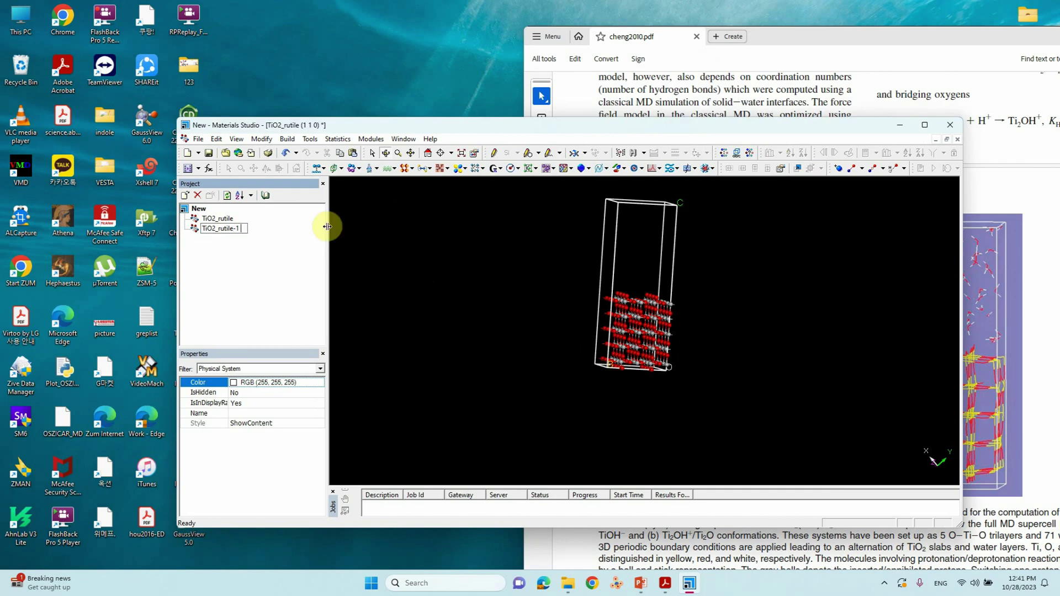
{"action": "type", "text": "10"}
{"action": "left_click", "coordinate": [255, 293]}
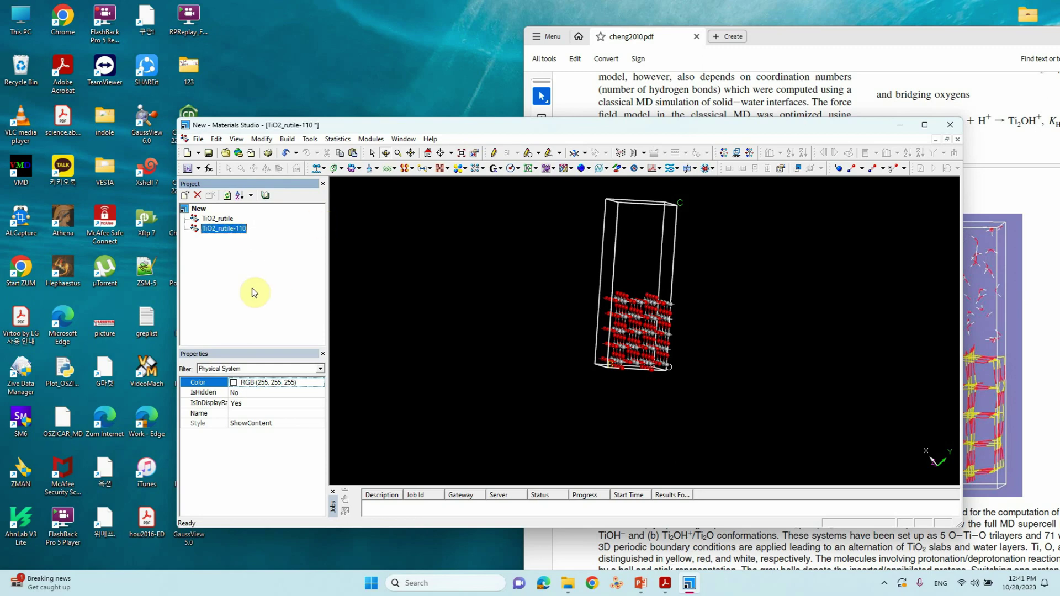
Start exporting TiO2_rutile-110 and create and open a new Desktop folder named TiO2-r-110-cif as the destination
{"action": "left_click_drag", "start_coordinate": [598, 303], "coordinate": [589, 296]}
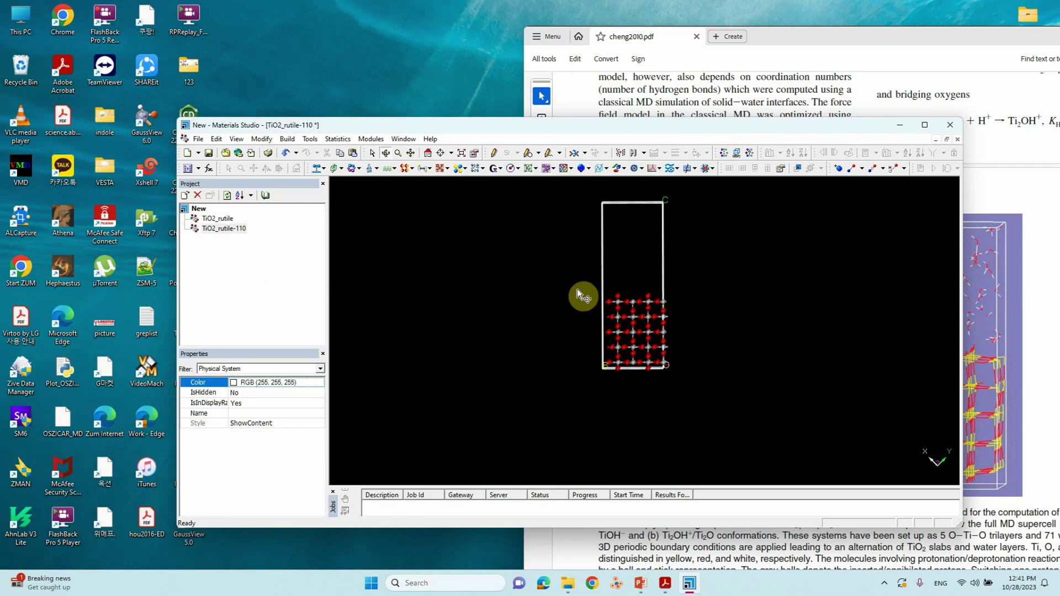
{"action": "left_click", "coordinate": [235, 230]}
{"action": "left_click", "coordinate": [197, 139]}
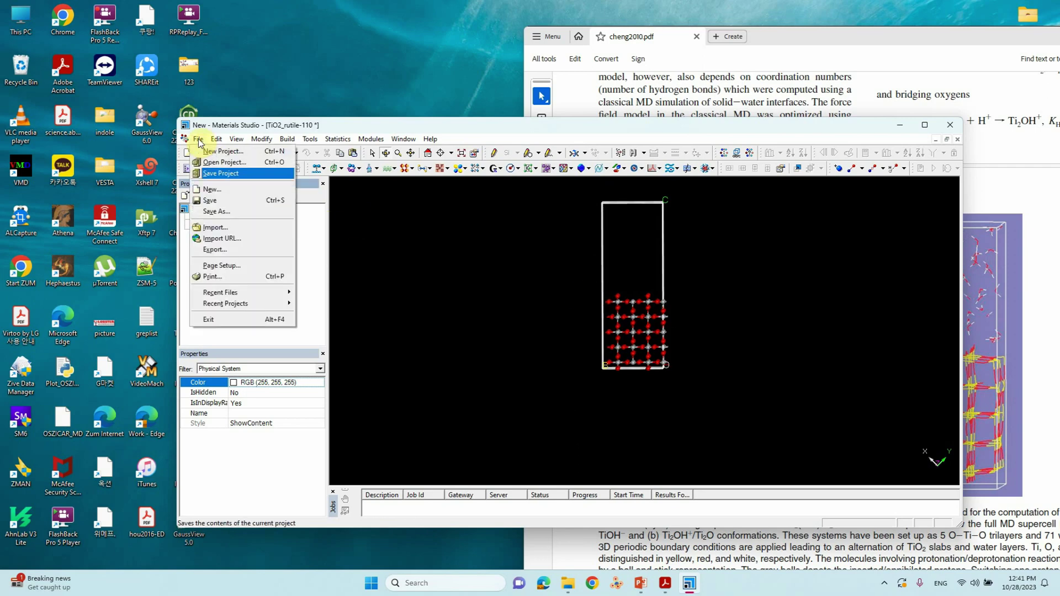
{"action": "left_click", "coordinate": [224, 251]}
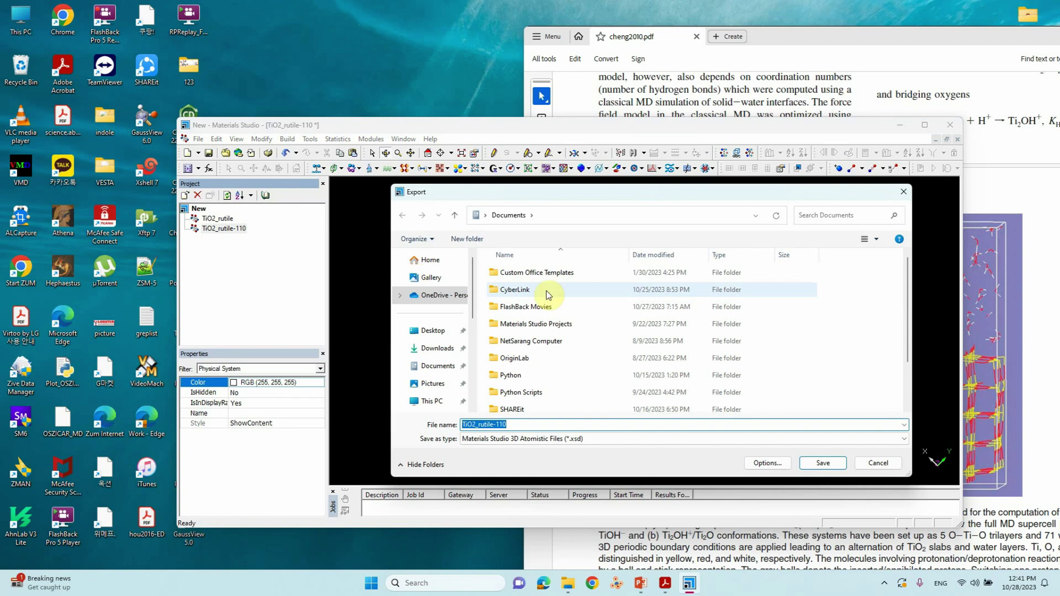
{"action": "left_click", "coordinate": [431, 331]}
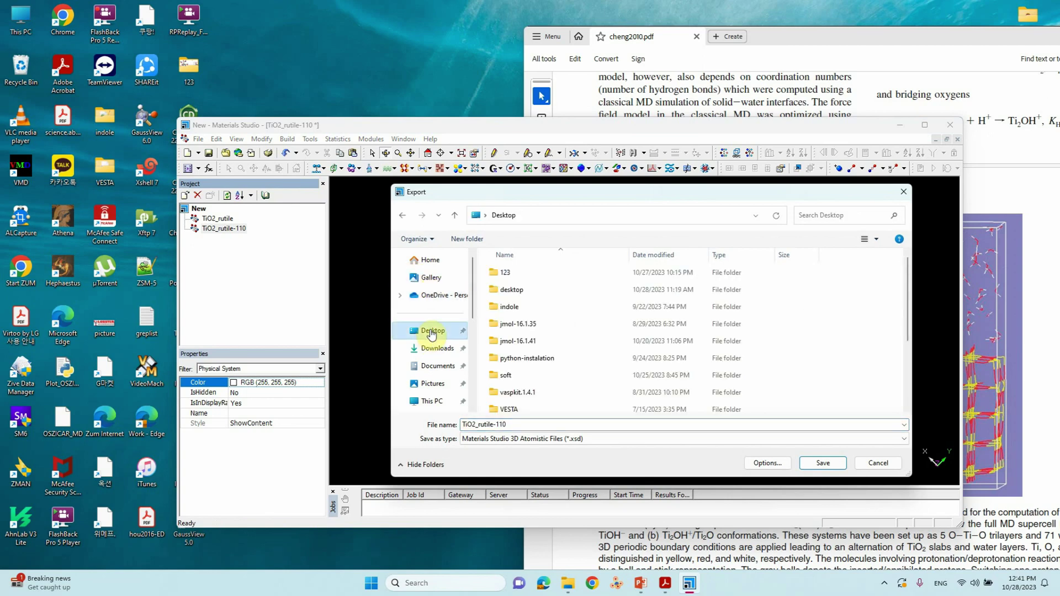
{"action": "left_click", "coordinate": [496, 244]}
{"action": "type", "text": "TiO2-r"}
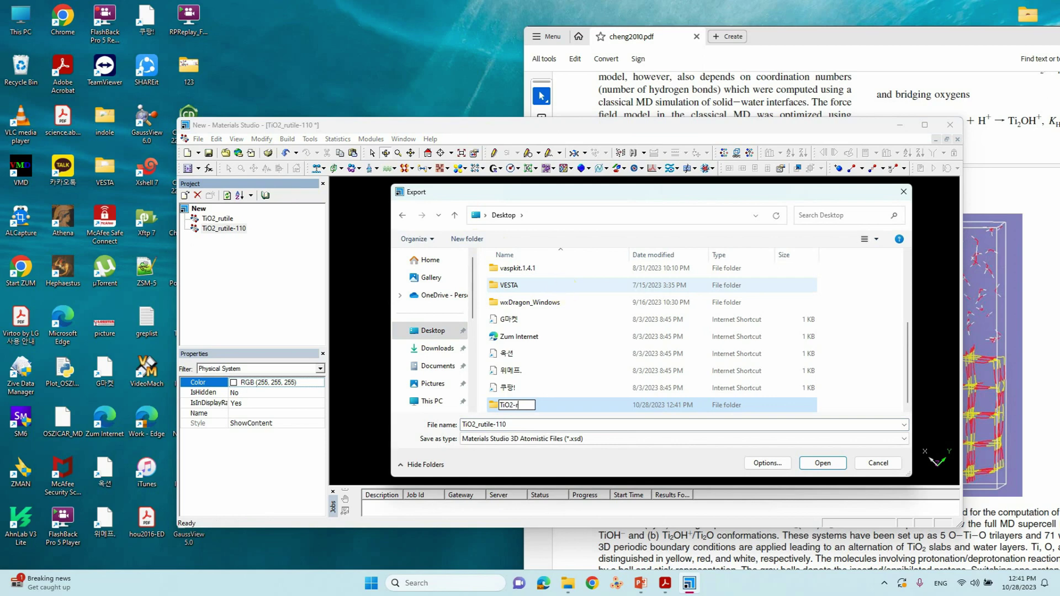
{"action": "type", "text": "-110-cif"}
{"action": "left_click", "coordinate": [498, 407]}
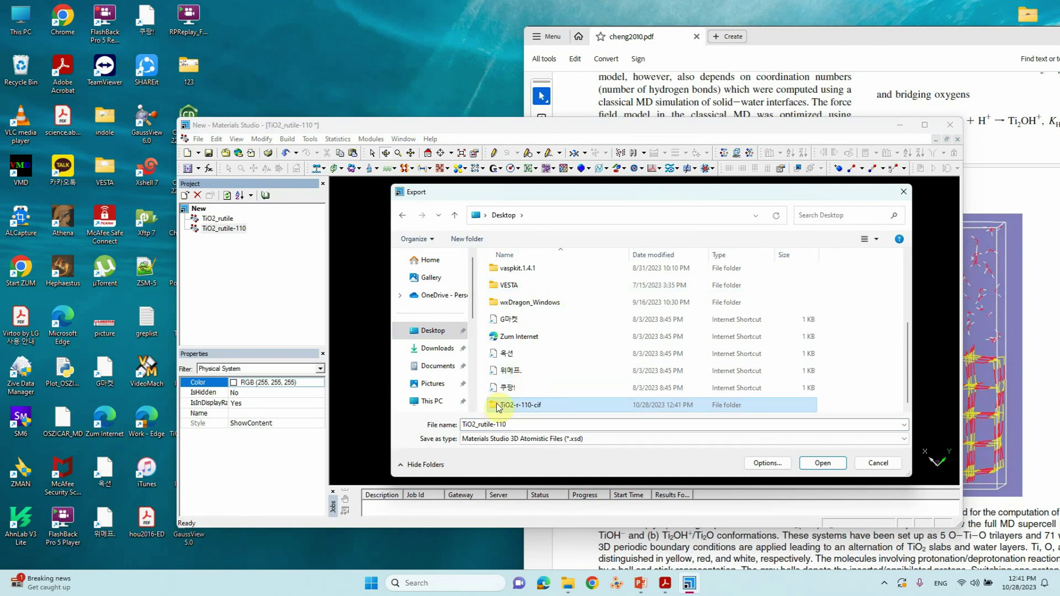
{"action": "double_click", "coordinate": [498, 408]}
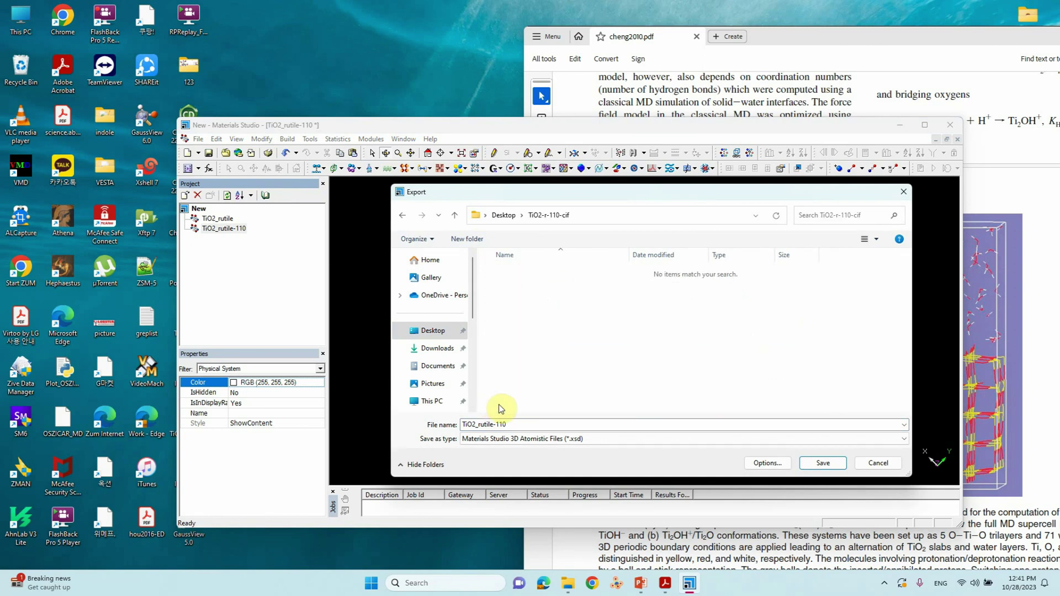
Export the structure as TiO2_rutile-110 in the Crystallographic Information Files (*.cif;*.cmf) format
{"action": "left_click", "coordinate": [524, 440]}
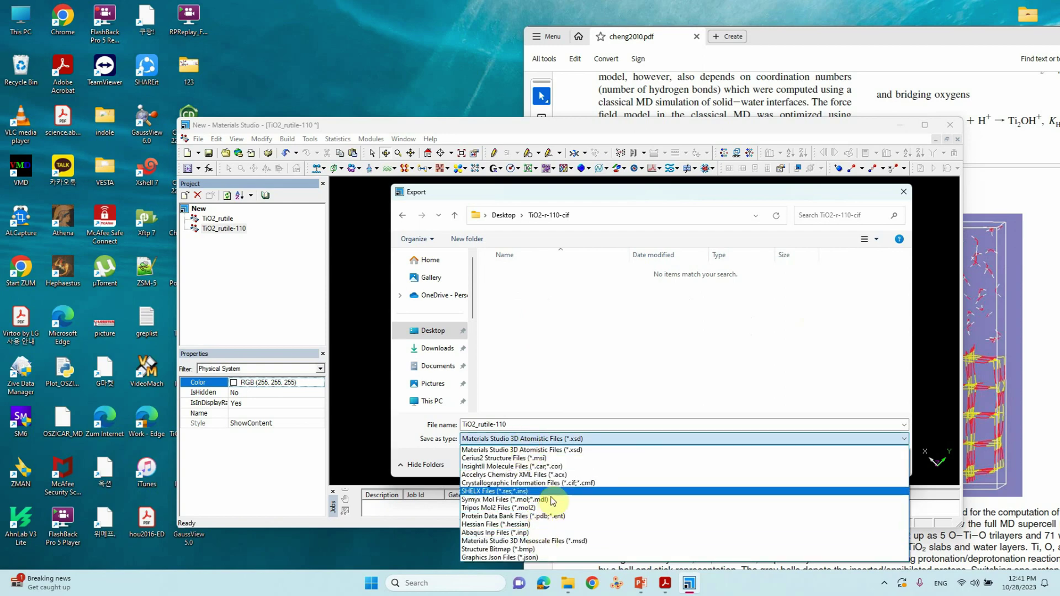
{"action": "left_click", "coordinate": [538, 484]}
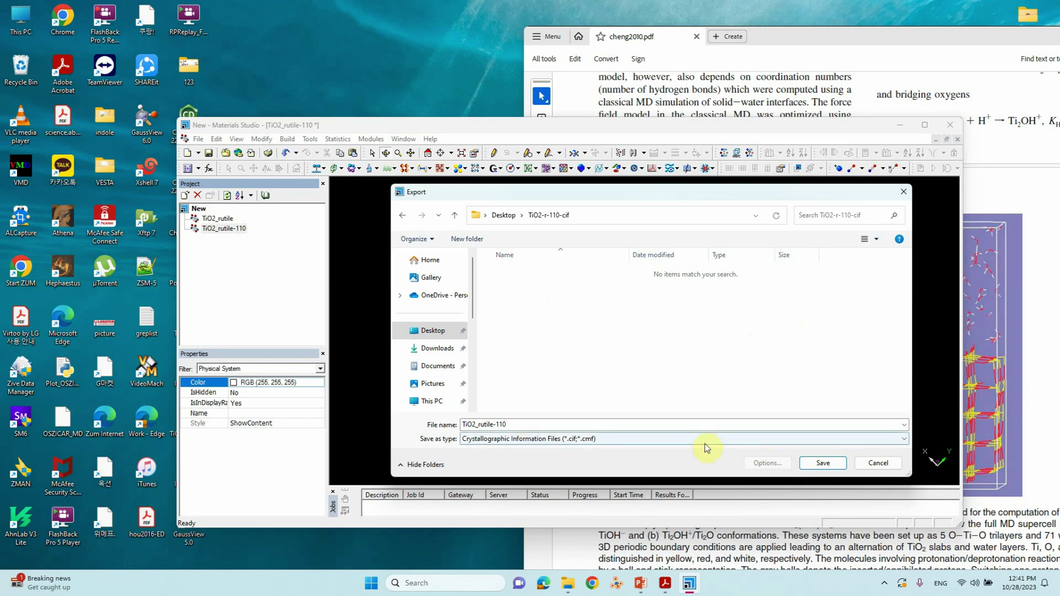
{"action": "left_click", "coordinate": [818, 464]}
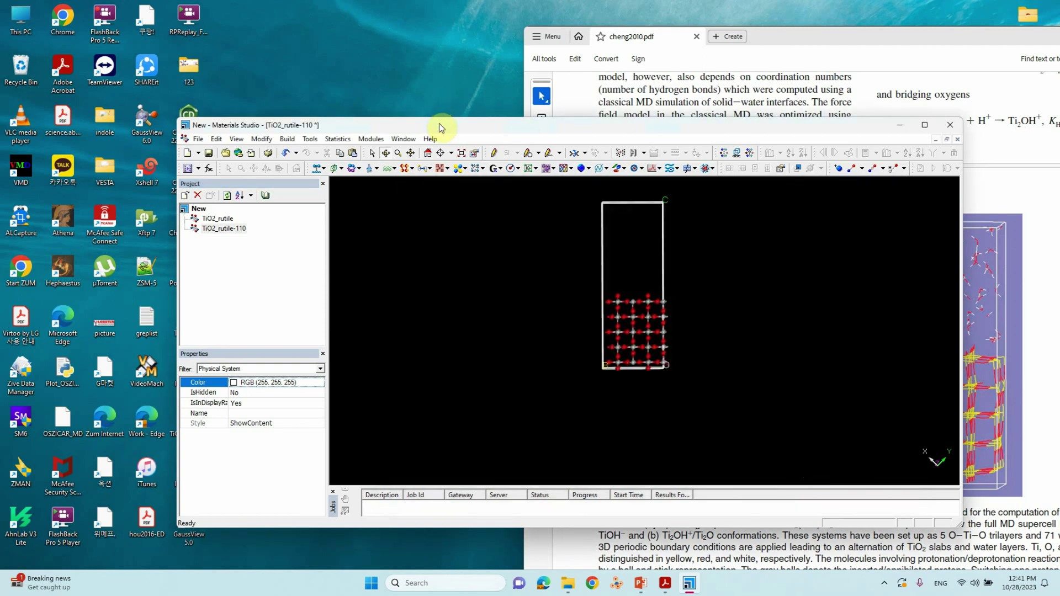
Move the TiO2-r-110-cif folder to a free spot on the desktop and open its TiO2_rutile-110 file in Notepad++
{"action": "left_click_drag", "start_coordinate": [443, 126], "coordinate": [587, 117]}
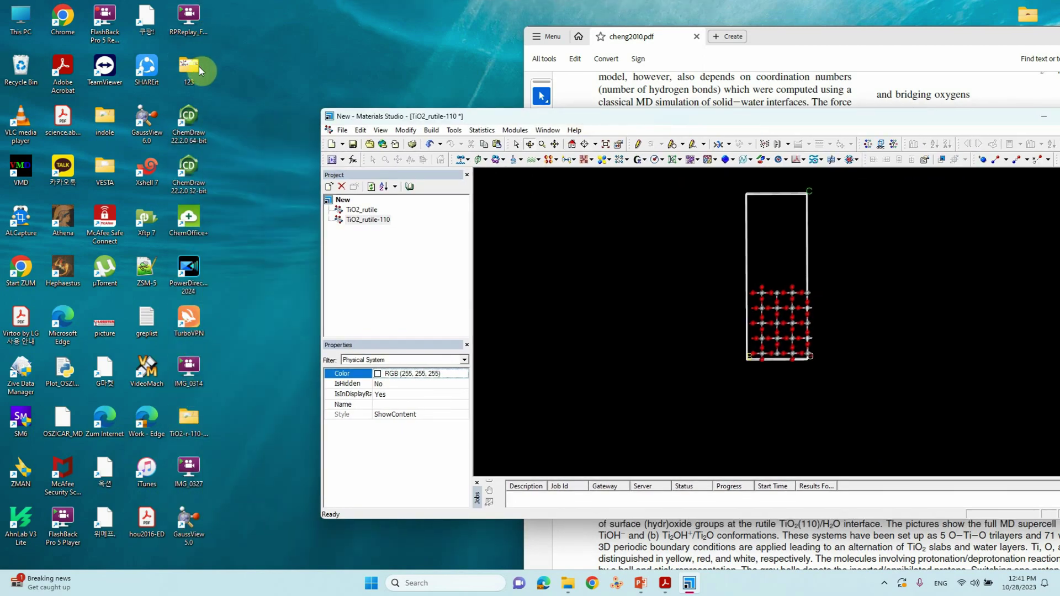
{"action": "left_click_drag", "start_coordinate": [204, 404], "coordinate": [293, 59]}
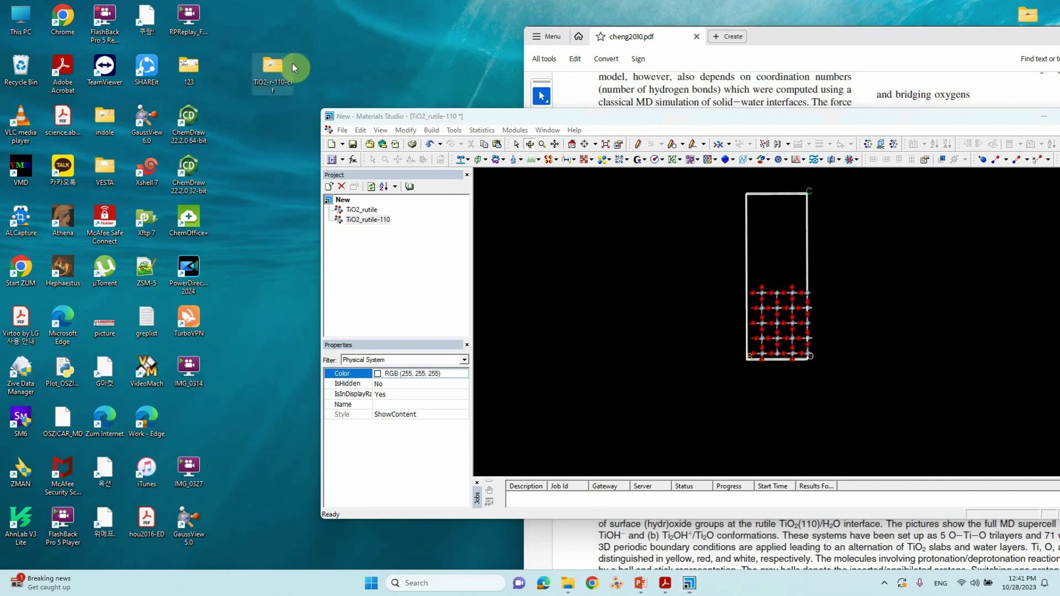
{"action": "double_click", "coordinate": [286, 64]}
{"action": "left_click", "coordinate": [153, 104]}
{"action": "right_click", "coordinate": [152, 104]}
{"action": "left_click", "coordinate": [186, 150]}
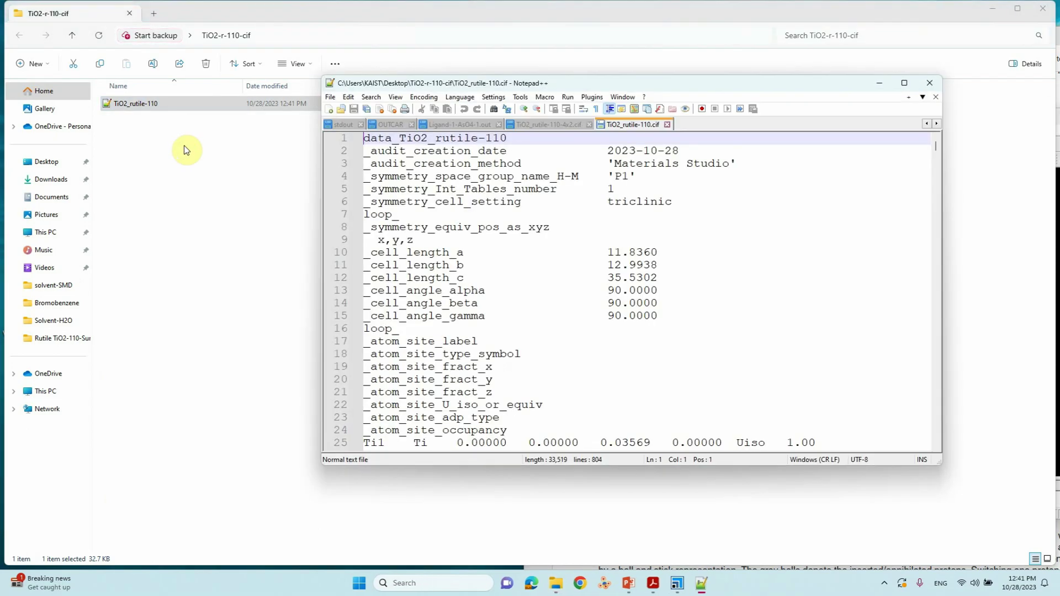
Examine the atom coordinates and bond list in TiO2_rutile-110.cif and close Notepad++
{"action": "scroll", "coordinate": [578, 216], "scroll_direction": "down", "scroll_amount": 15}
{"action": "scroll", "coordinate": [578, 215], "scroll_direction": "down", "scroll_amount": 20}
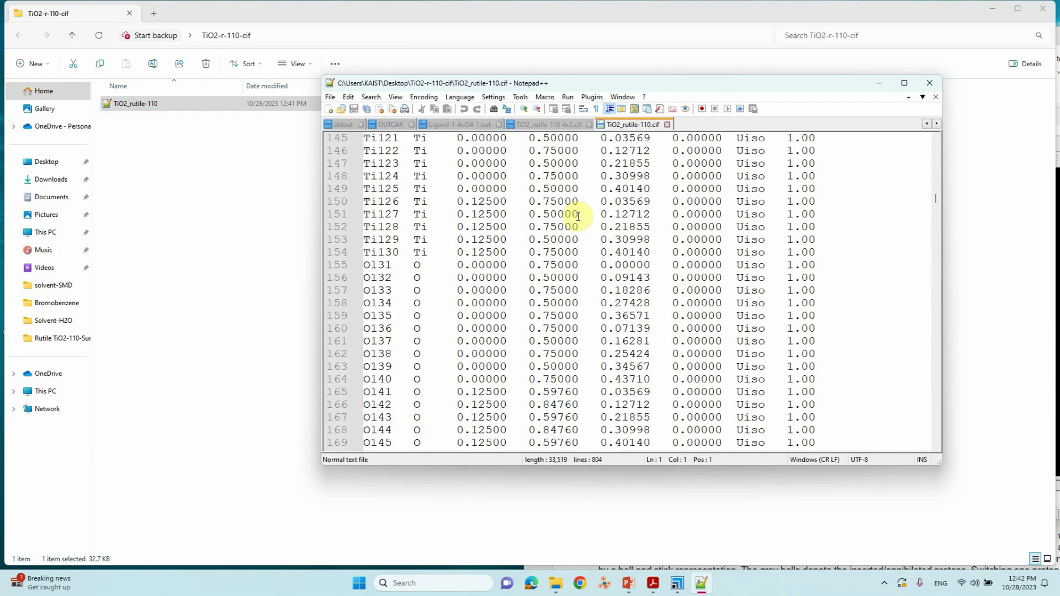
{"action": "scroll", "coordinate": [578, 215], "scroll_direction": "down", "scroll_amount": 20}
{"action": "scroll", "coordinate": [580, 214], "scroll_direction": "up", "scroll_amount": 7}
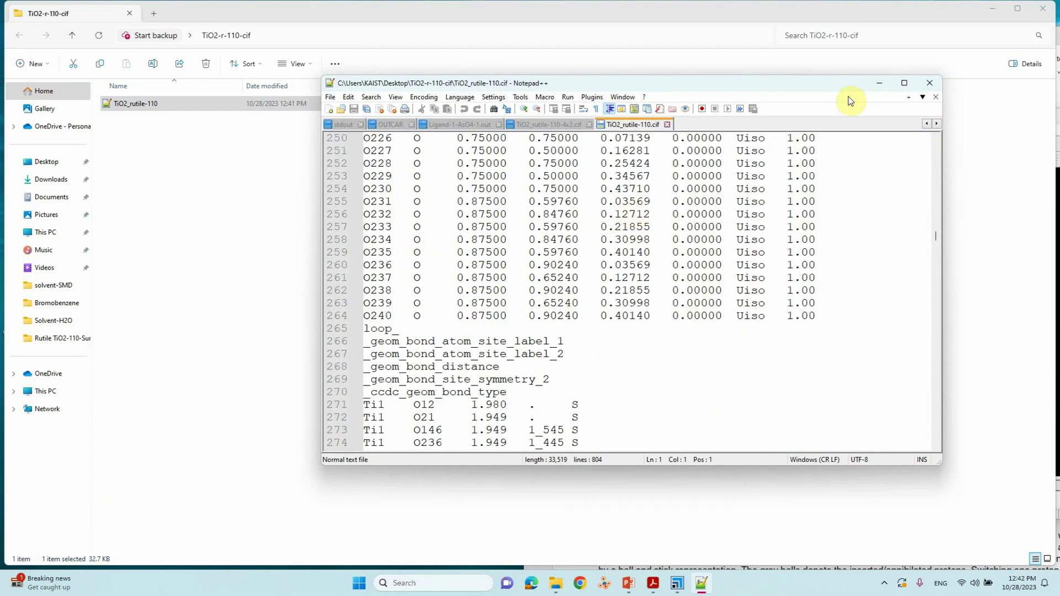
{"action": "left_click", "coordinate": [918, 86]}
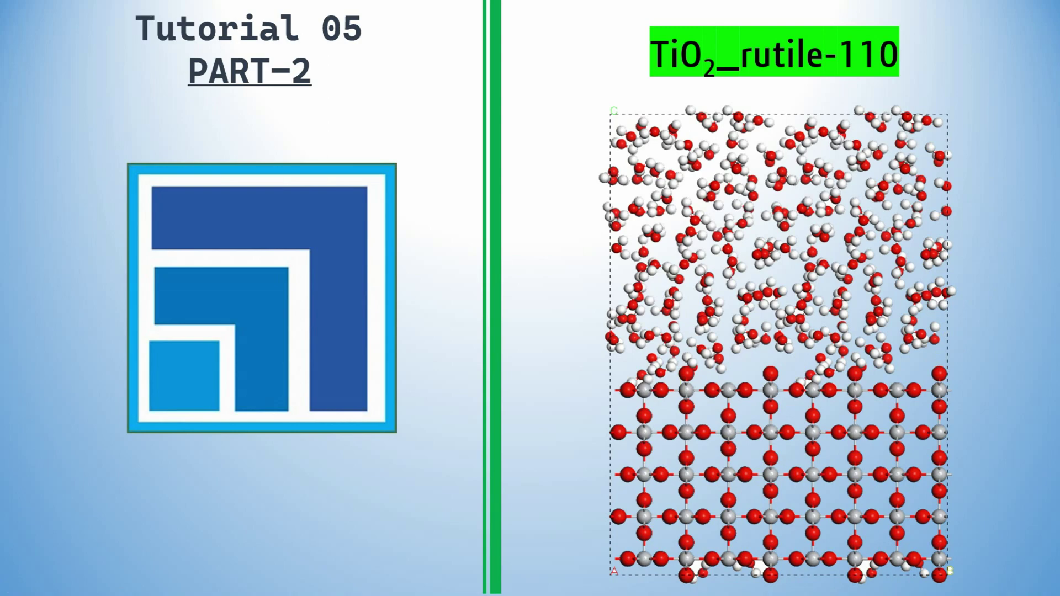
End the Tutorial 05 PART-2 slide show, minimize PowerPoint and switch to Materials Studio
{"action": "key", "text": "Escape"}
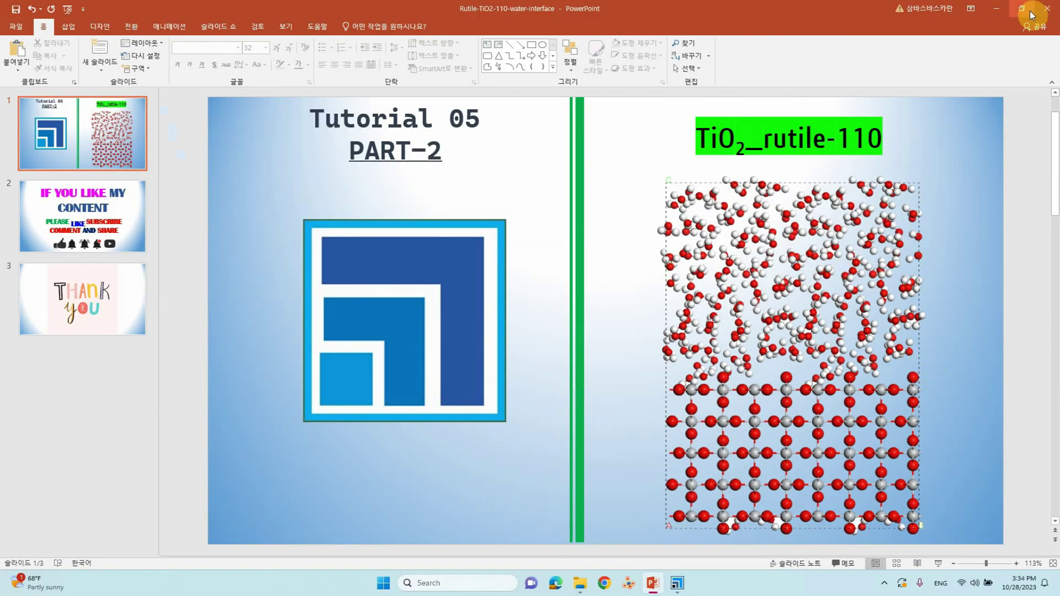
{"action": "left_click", "coordinate": [1007, 7]}
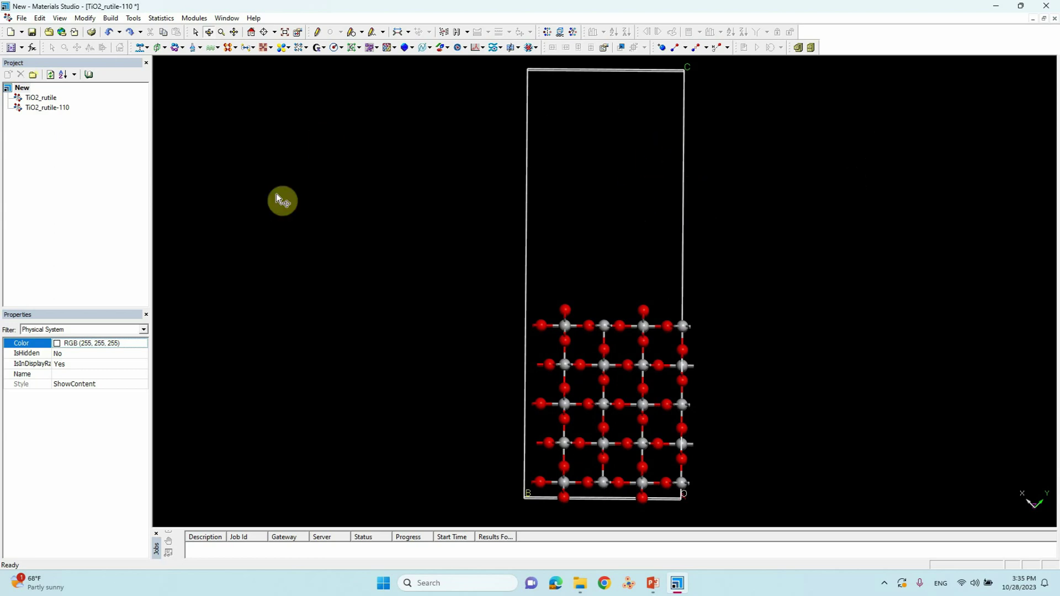
{"action": "left_click", "coordinate": [70, 166]}
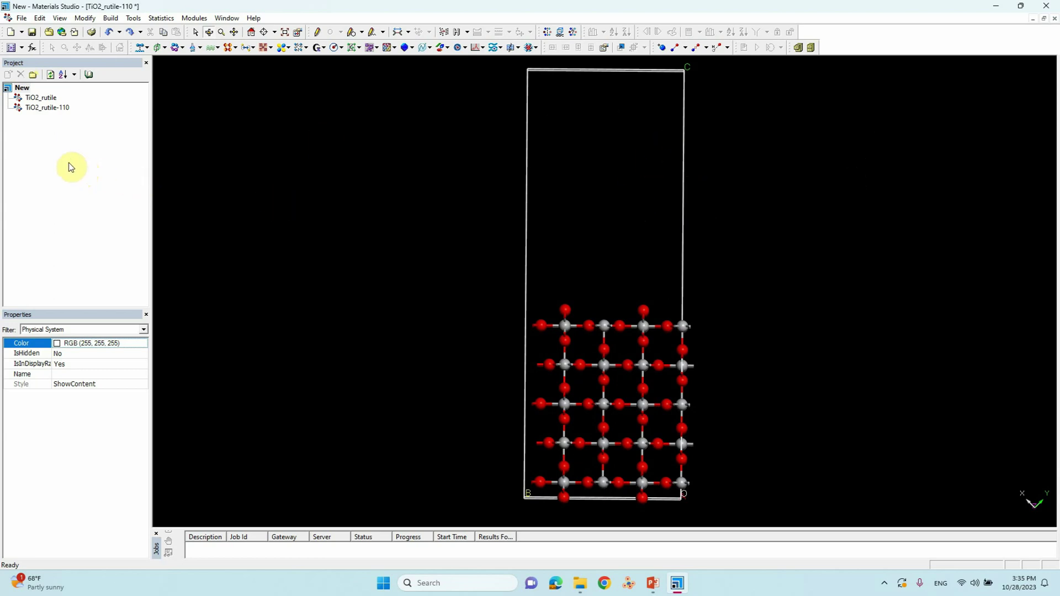
Create a new 3D Atomistic document and name it H2O
{"action": "left_click", "coordinate": [15, 33]}
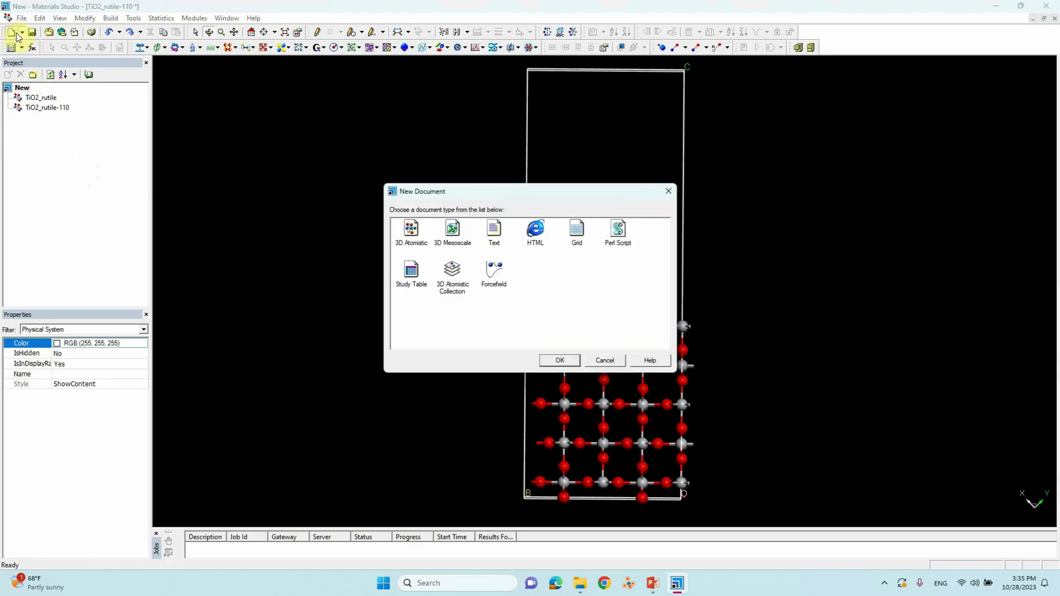
{"action": "left_click", "coordinate": [411, 232]}
{"action": "left_click", "coordinate": [561, 362]}
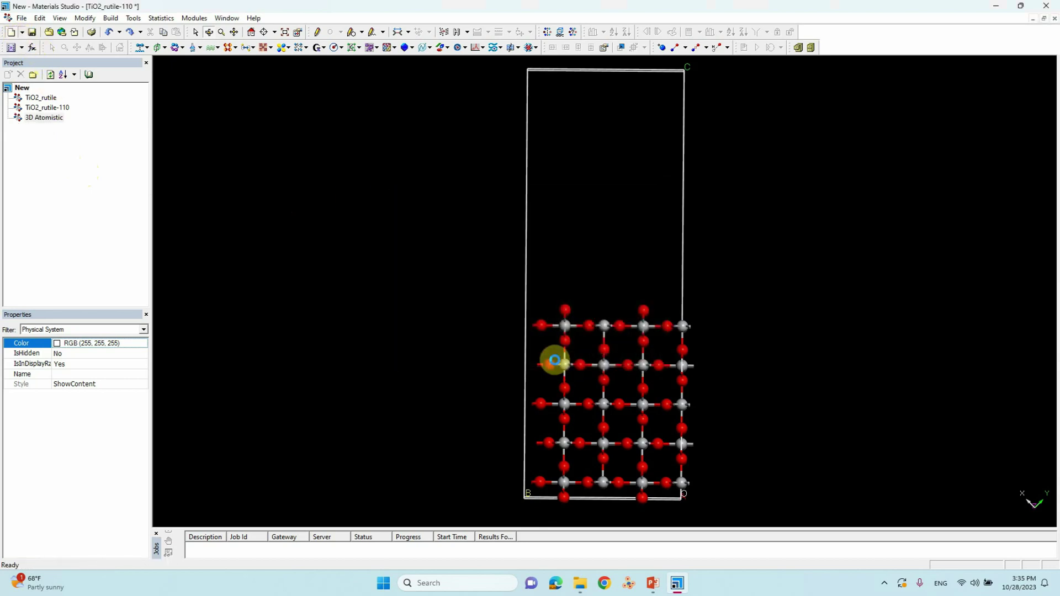
{"action": "left_click", "coordinate": [55, 121]}
{"action": "left_click", "coordinate": [55, 119]}
{"action": "type", "text": "h2O"}
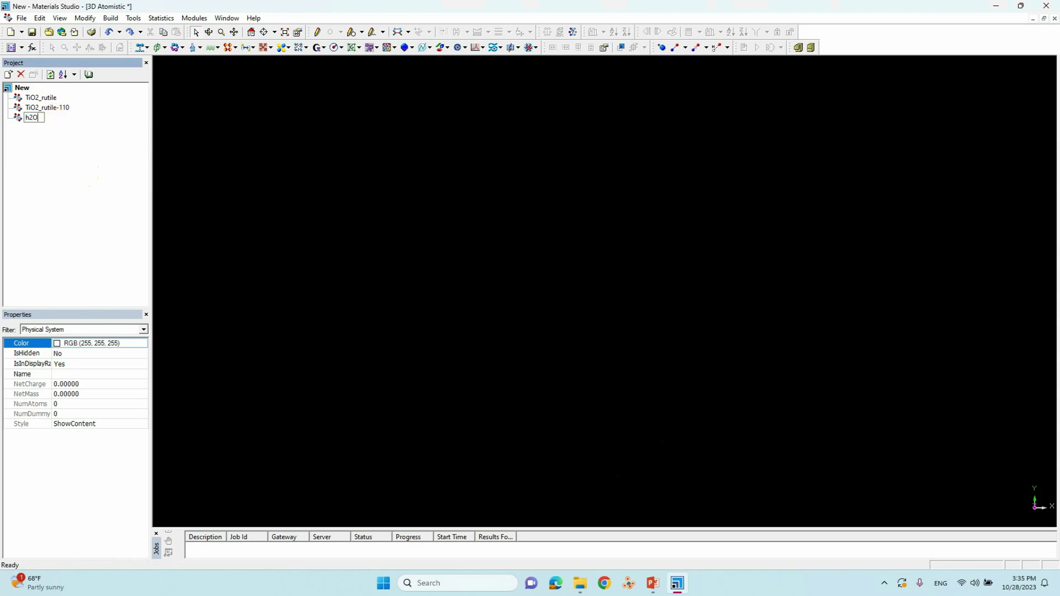
{"action": "key", "text": "BackSpace"}
{"action": "key", "text": "BackSpace"}
{"action": "key", "text": "BackSpace"}
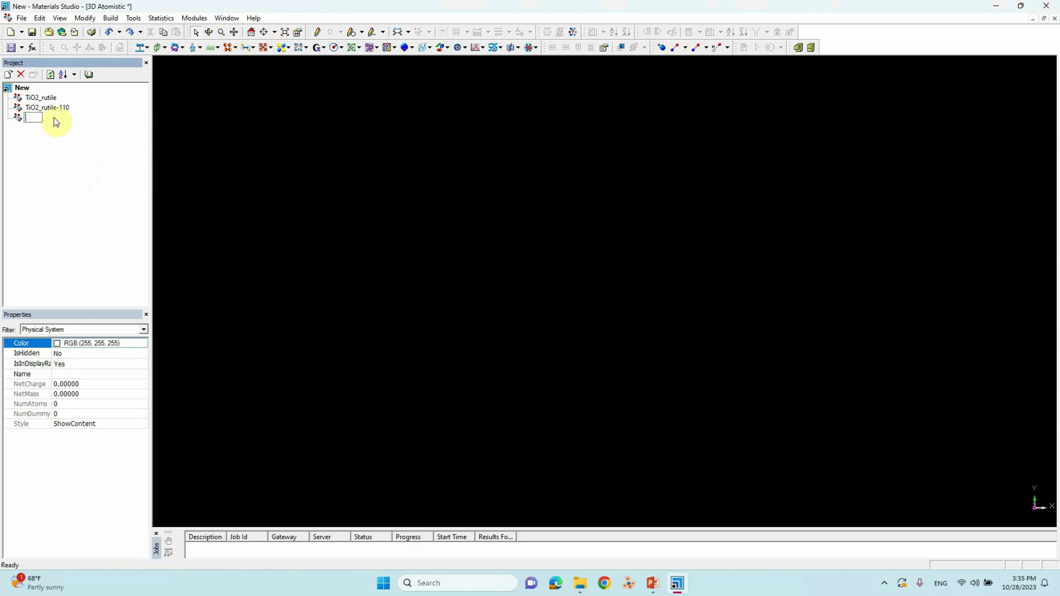
{"action": "key", "text": "Caps_Lock"}
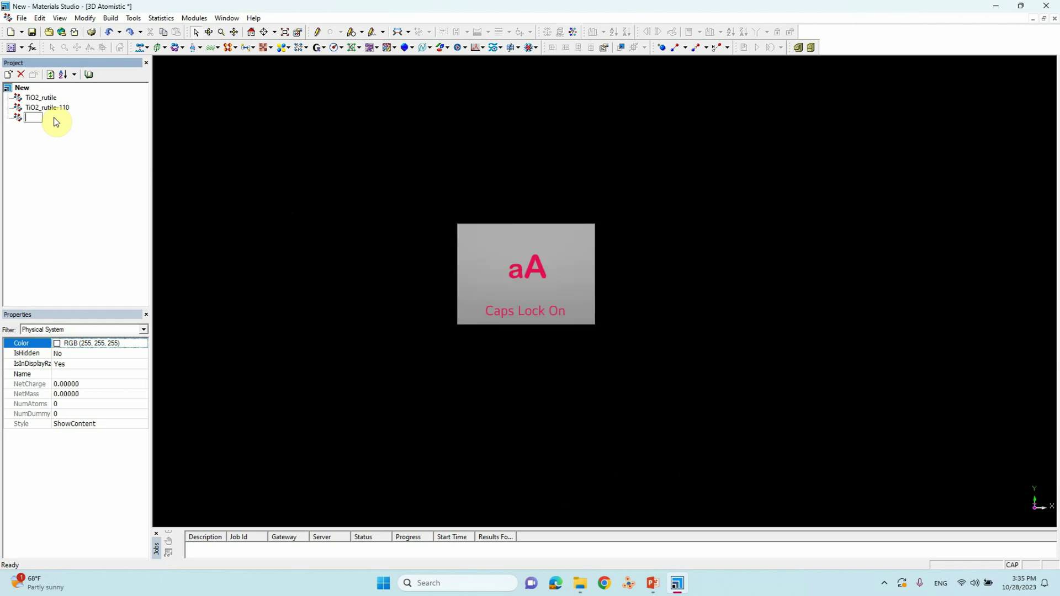
{"action": "key", "text": "Caps_Lock"}
{"action": "type", "text": "H2O"}
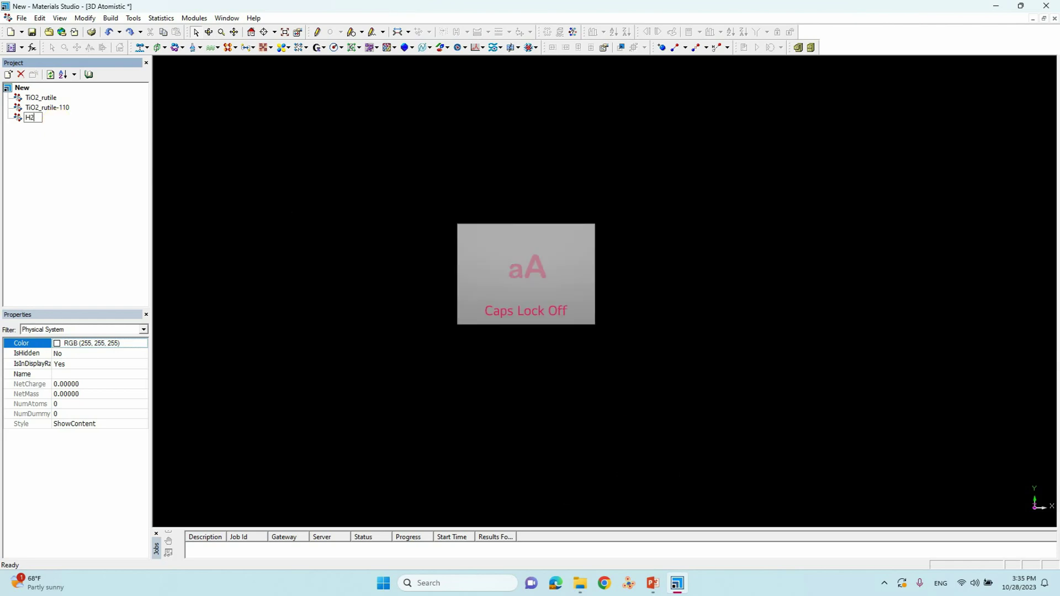
{"action": "left_click", "coordinate": [57, 143]}
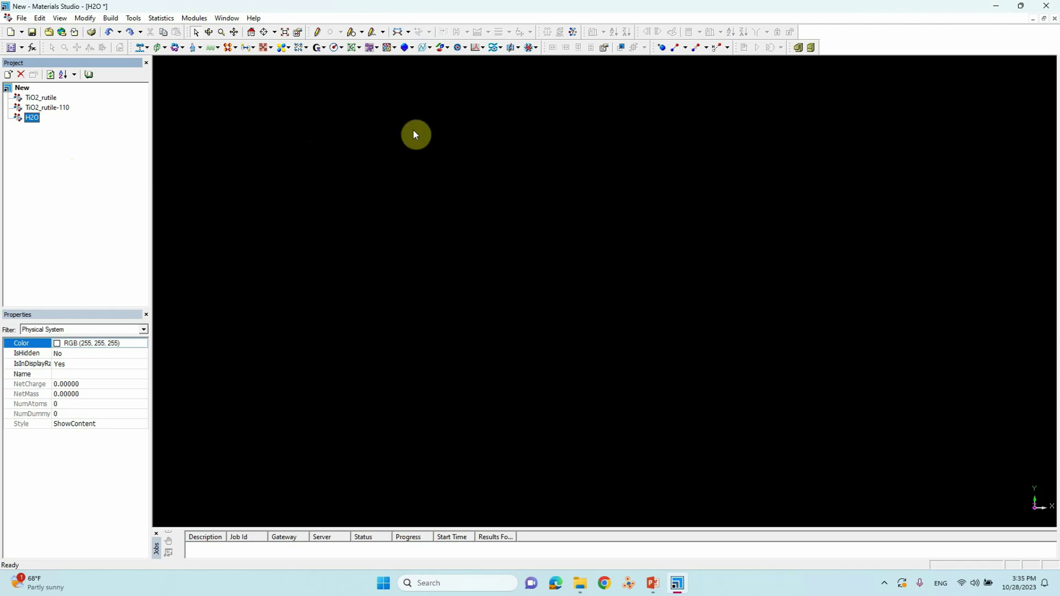
Sketch a two-atom oxygen fragment and display it as Ball and stick with stick radius 0.1 and ball radius 0.5
{"action": "left_click", "coordinate": [320, 33]}
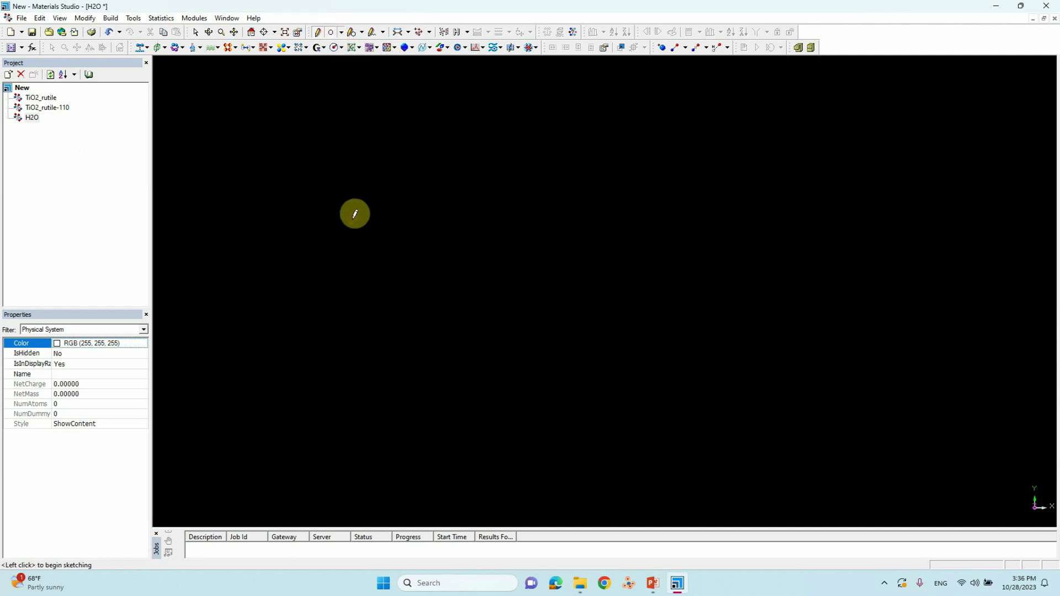
{"action": "left_click", "coordinate": [355, 214]}
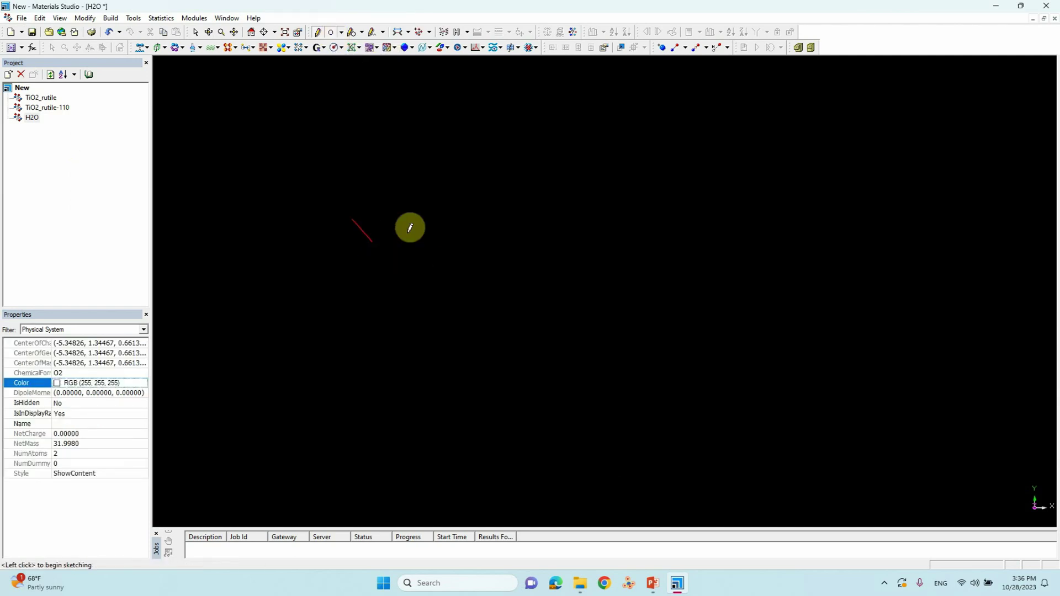
{"action": "right_click", "coordinate": [250, 247]}
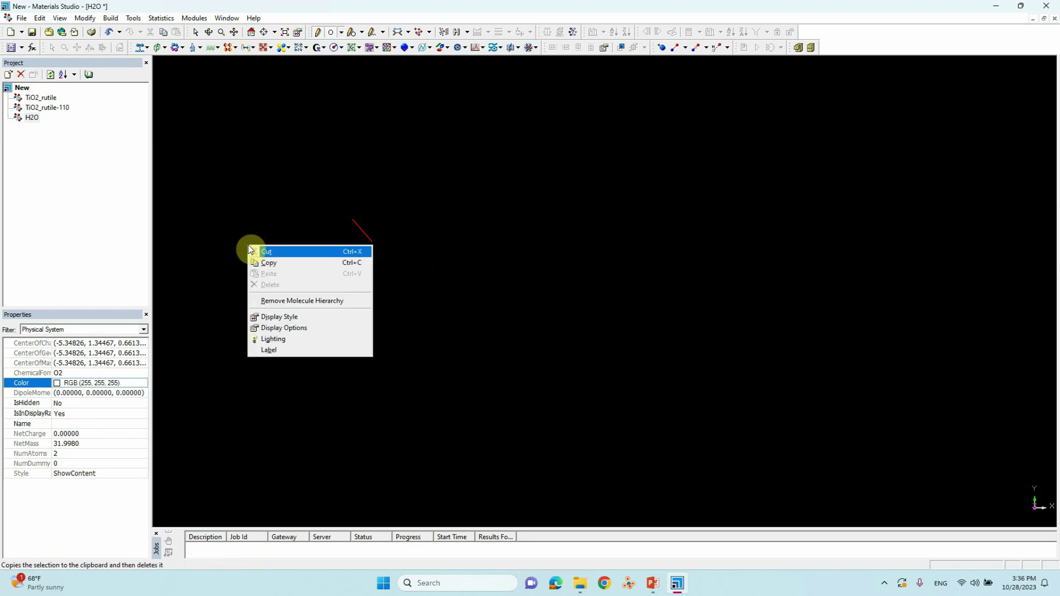
{"action": "left_click", "coordinate": [281, 317]}
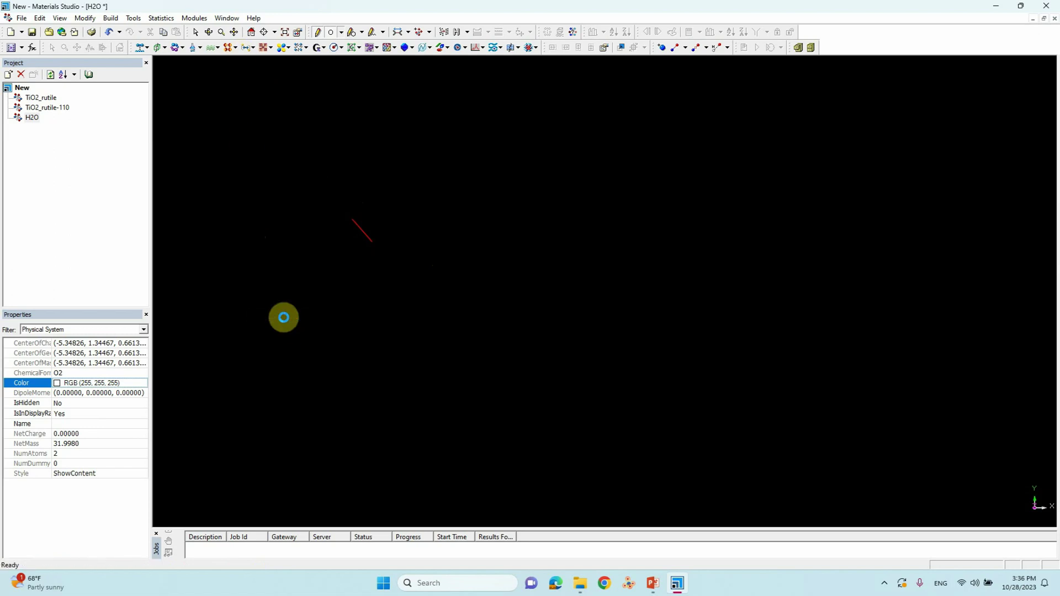
{"action": "left_click", "coordinate": [354, 271]}
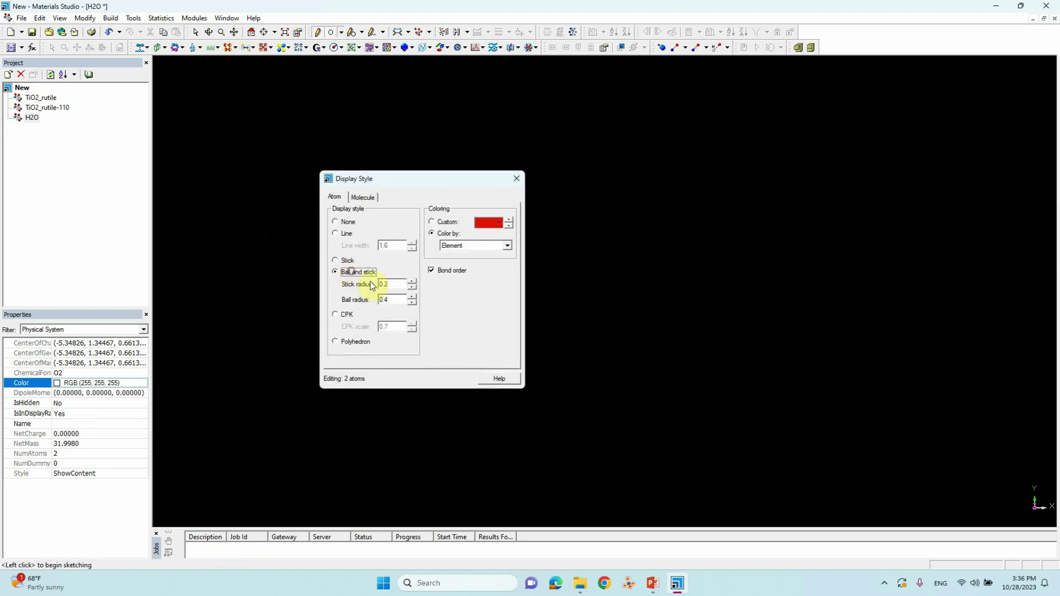
{"action": "left_click", "coordinate": [412, 286]}
{"action": "left_click", "coordinate": [413, 303]}
{"action": "left_click", "coordinate": [412, 297]}
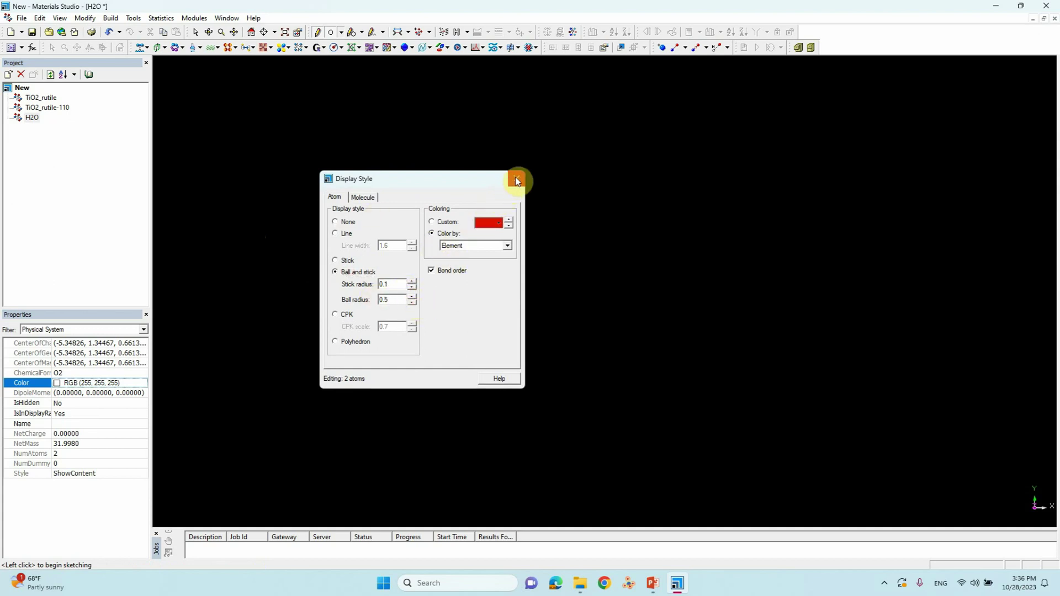
{"action": "left_click", "coordinate": [412, 303]}
{"action": "left_click", "coordinate": [518, 178]}
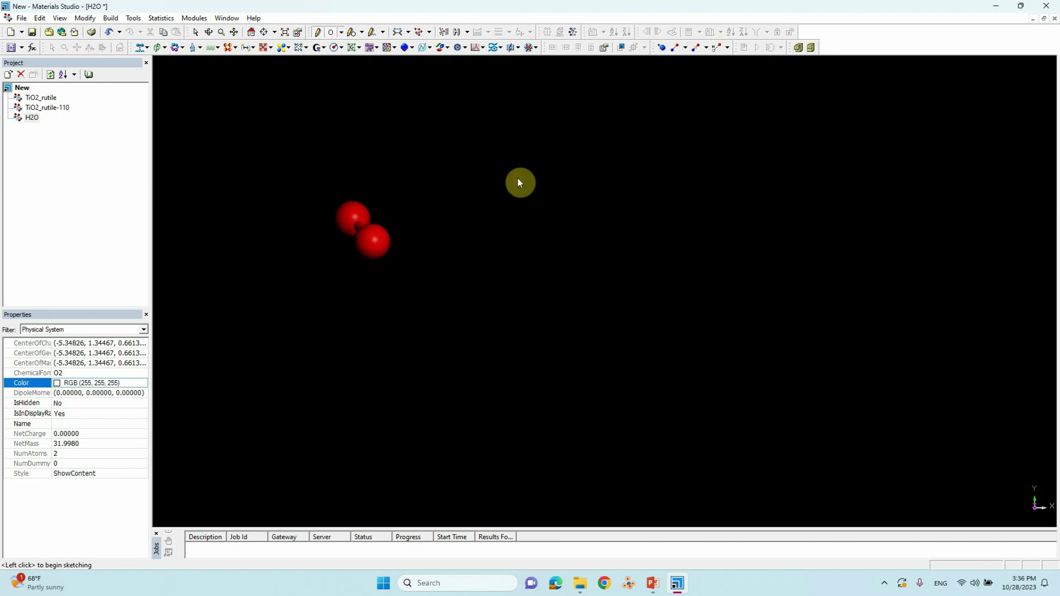
Delete one of the two oxygen atoms and add hydrogens to the remaining one to form a water molecule
{"action": "left_click", "coordinate": [210, 31]}
{"action": "left_click_drag", "start_coordinate": [292, 178], "coordinate": [539, 249]}
{"action": "left_click", "coordinate": [541, 258]}
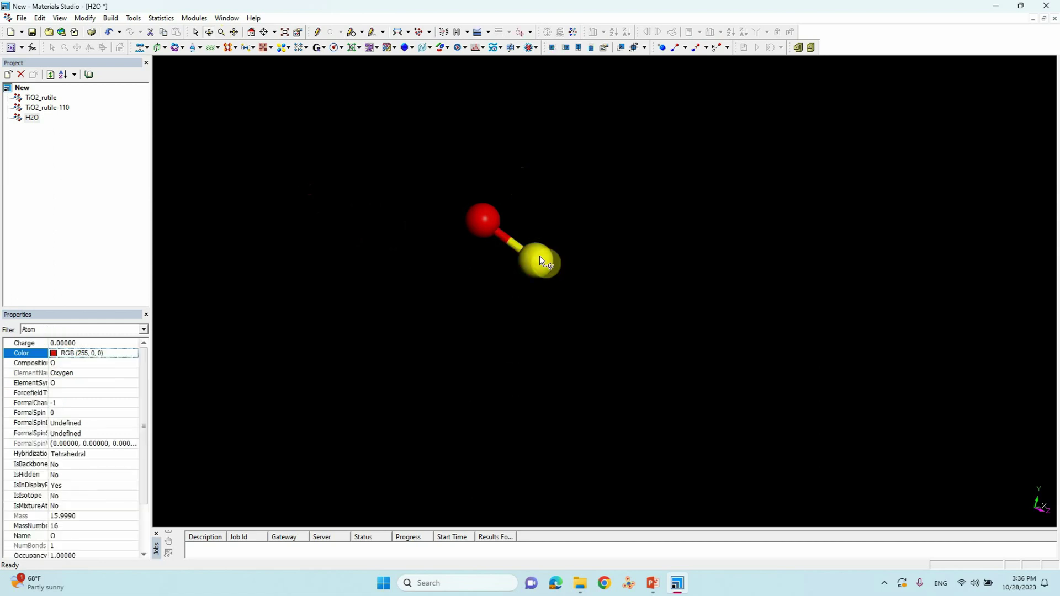
{"action": "key", "text": "Delete"}
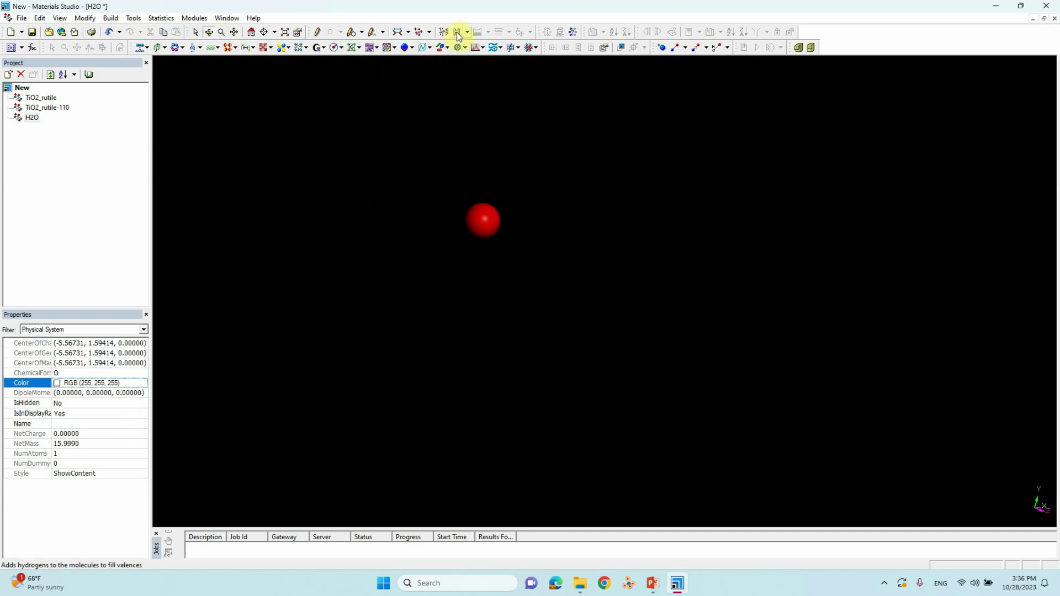
{"action": "left_click", "coordinate": [458, 47]}
{"action": "right_click_drag", "start_coordinate": [470, 94], "coordinate": [564, 241]}
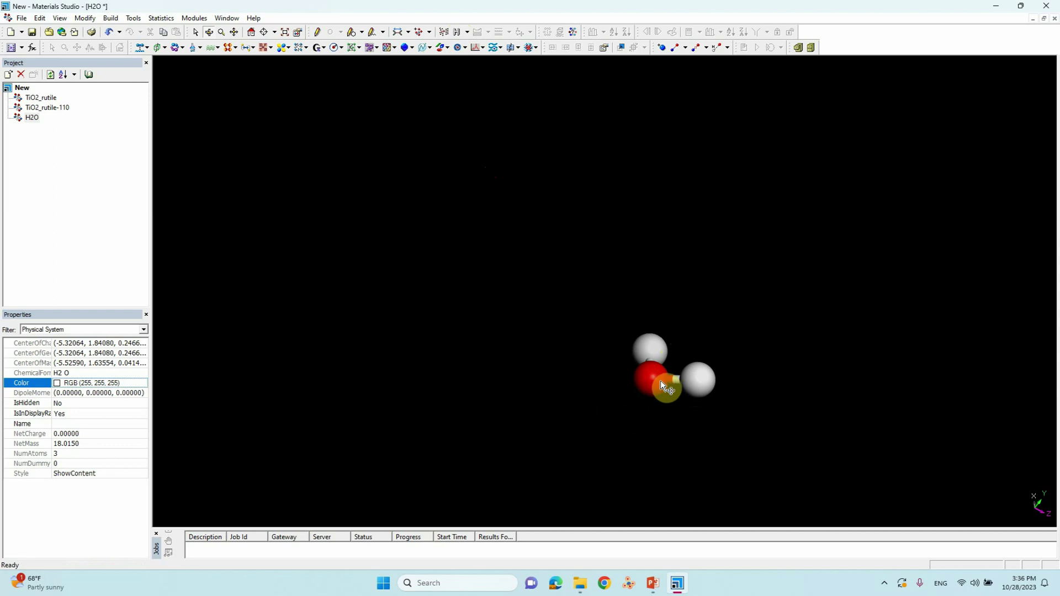
{"action": "right_click_drag", "start_coordinate": [662, 376], "coordinate": [584, 291]}
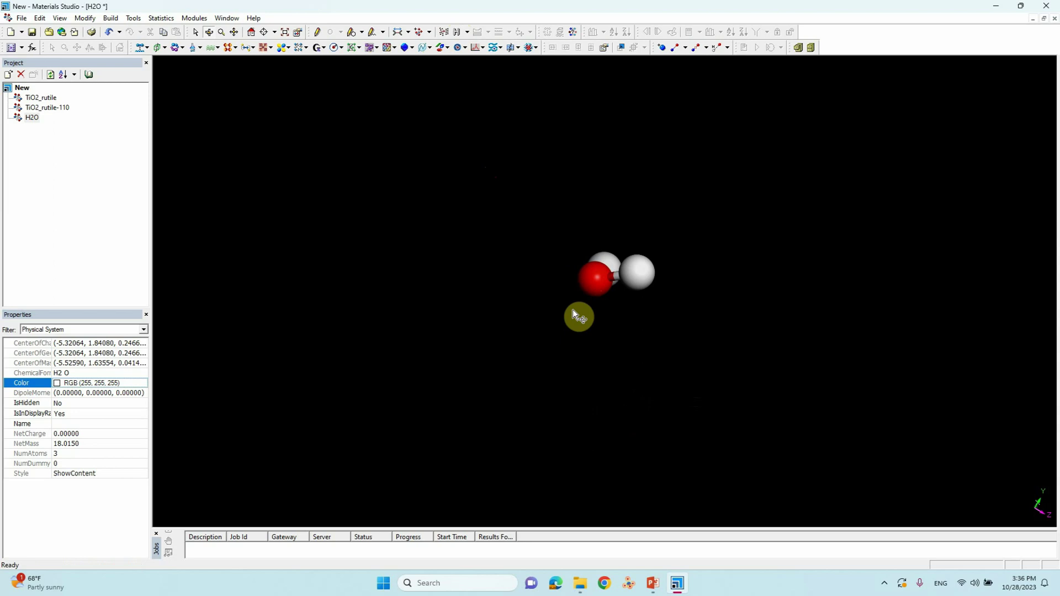
Create another 3D Atomistic document and name it H2O-Cluster
{"action": "left_click", "coordinate": [63, 190]}
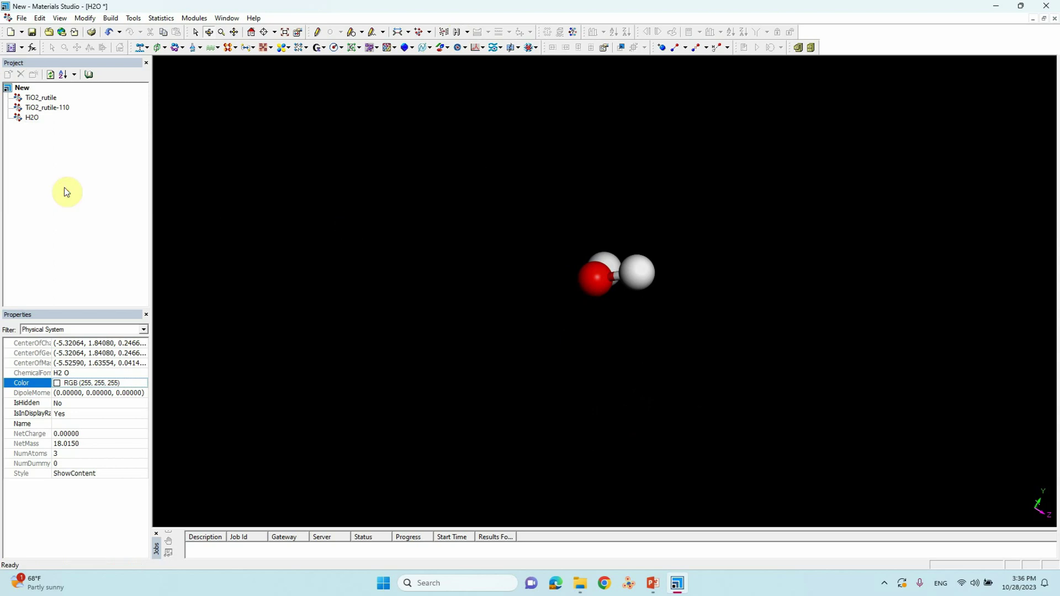
{"action": "left_click", "coordinate": [11, 33]}
{"action": "left_click", "coordinate": [411, 230]}
{"action": "left_click", "coordinate": [561, 360]}
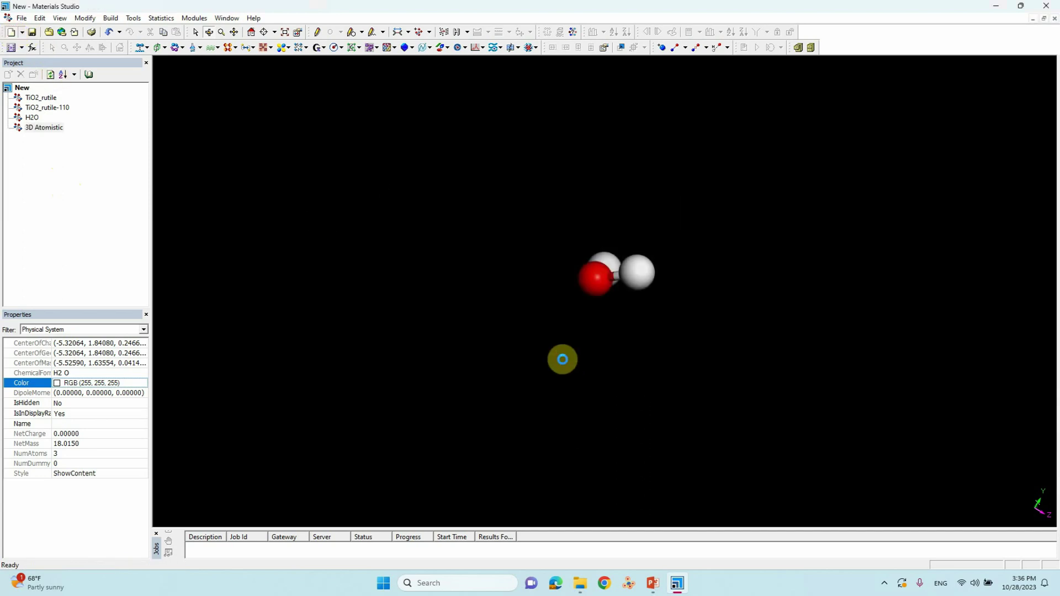
{"action": "left_click", "coordinate": [59, 128]}
{"action": "left_click", "coordinate": [56, 127]}
{"action": "type", "text": "H2O-"}
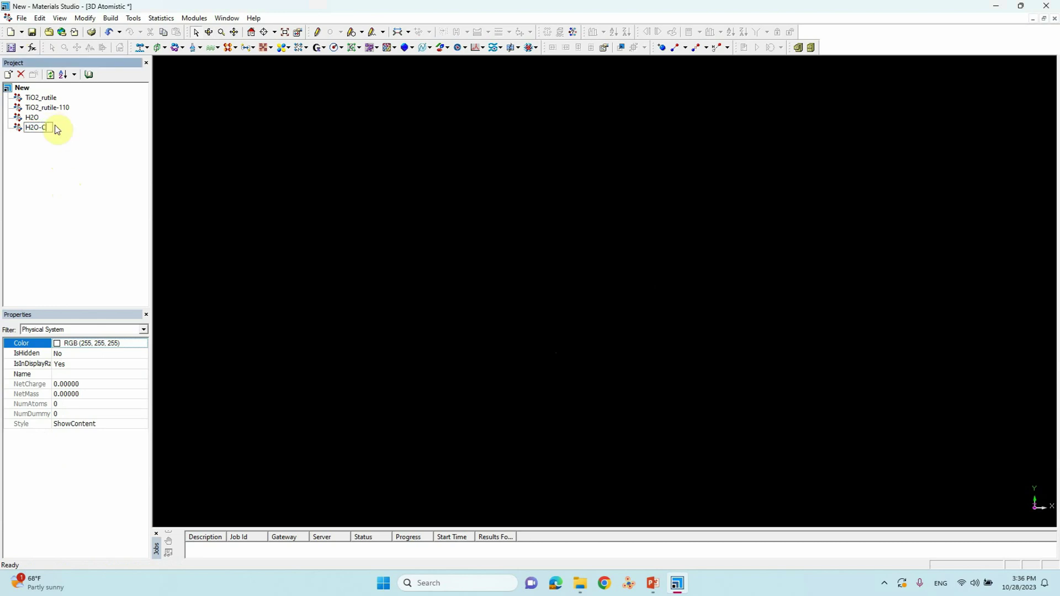
{"action": "type", "text": "Cluster"}
{"action": "left_click", "coordinate": [66, 177]}
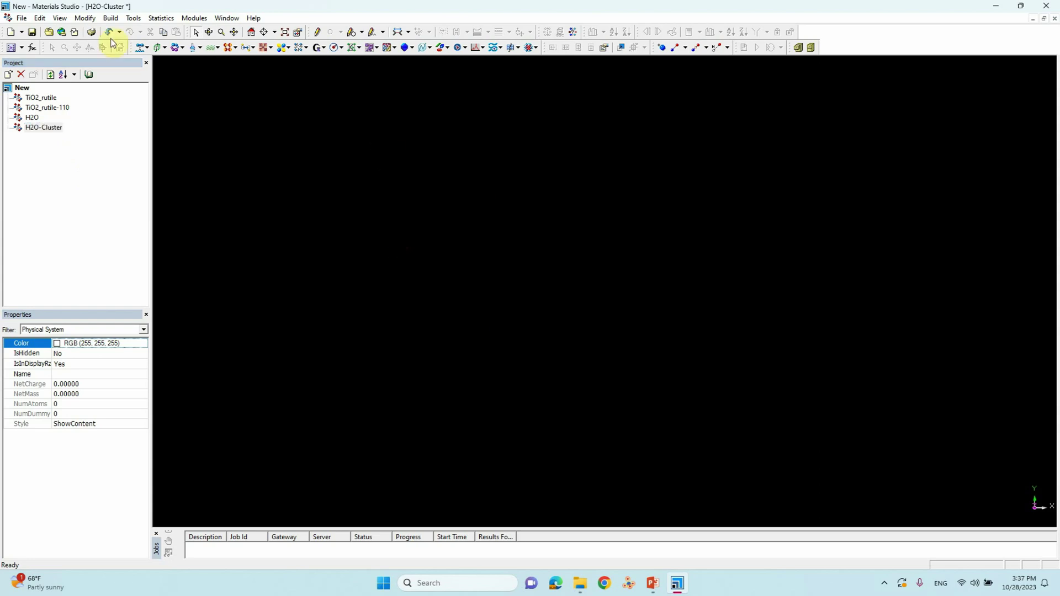
{"action": "double_click", "coordinate": [46, 107]}
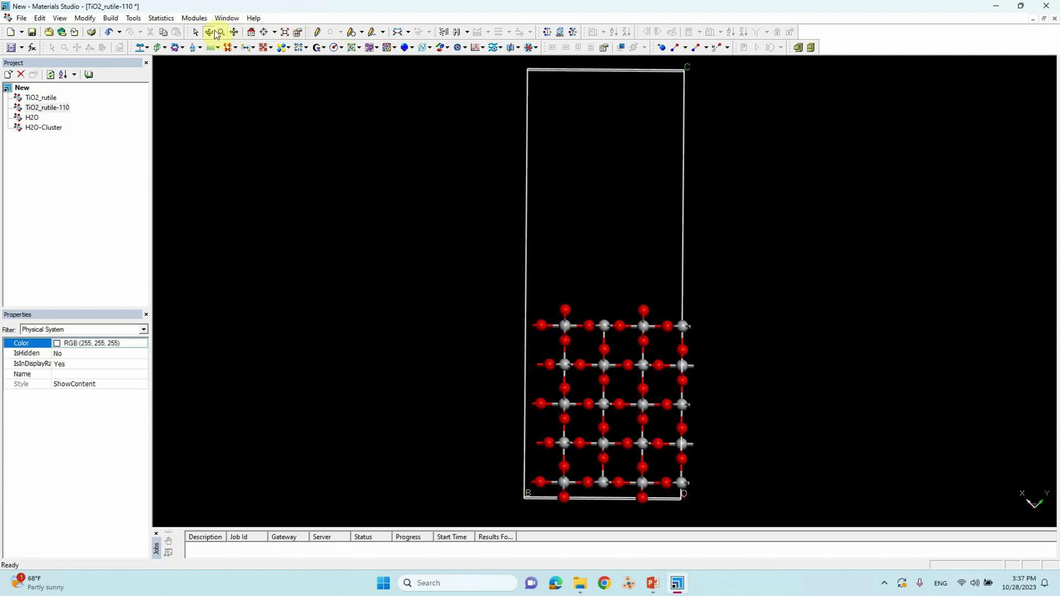
{"action": "double_click", "coordinate": [49, 128]}
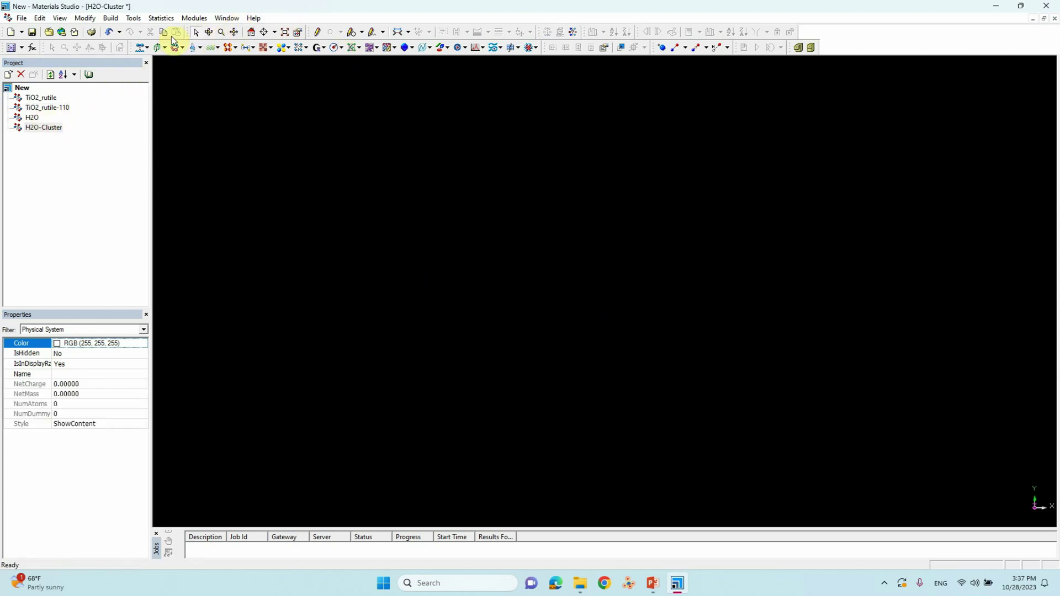
{"action": "left_click", "coordinate": [111, 18]}
{"action": "mouse_move", "coordinate": [141, 95]}
{"action": "left_click", "coordinate": [260, 97]}
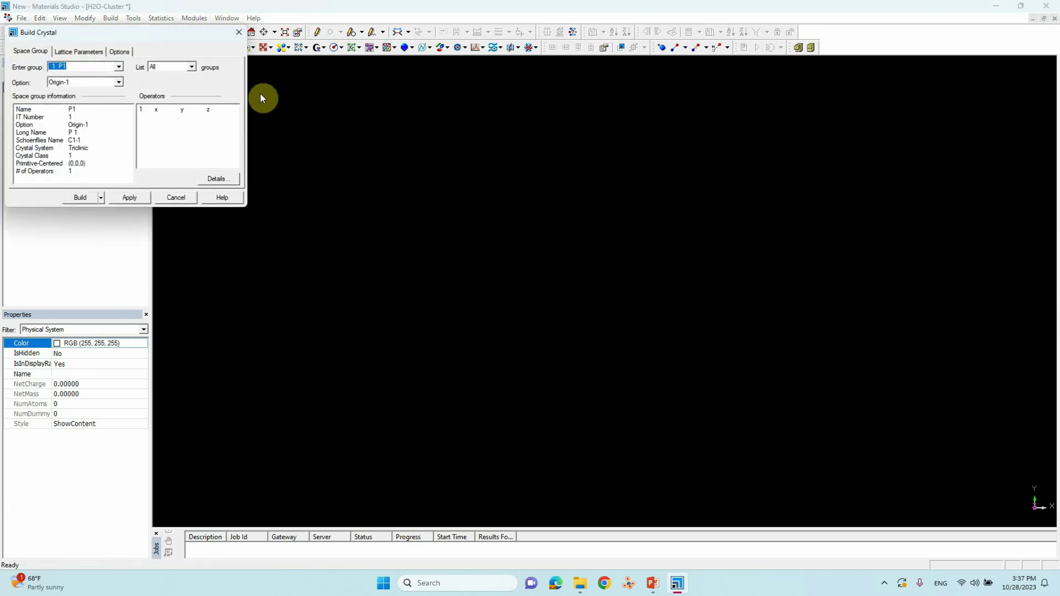
{"action": "left_click_drag", "start_coordinate": [148, 34], "coordinate": [563, 76]}
{"action": "left_click", "coordinate": [510, 95]}
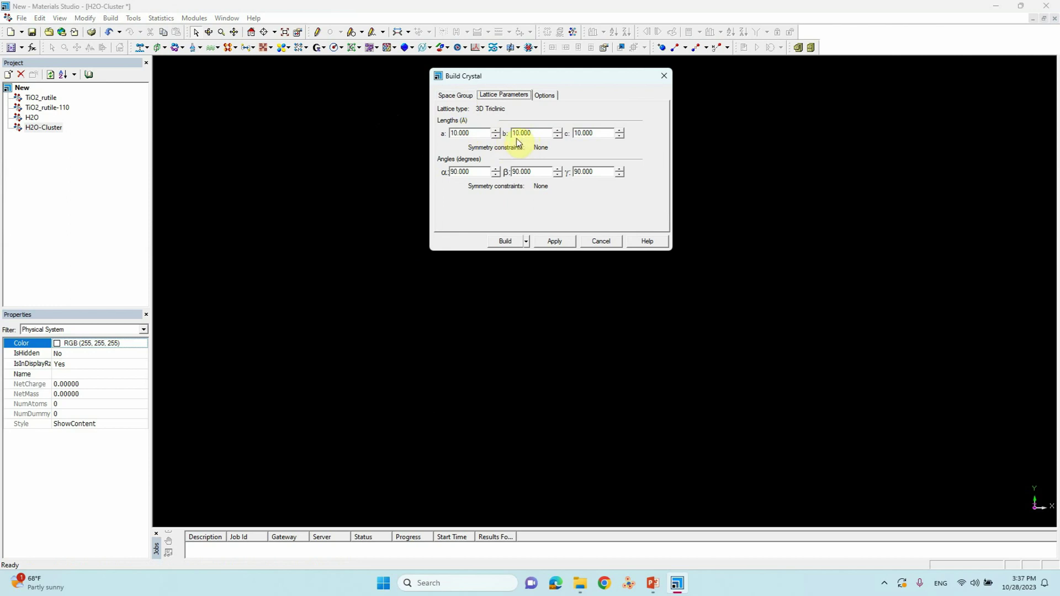
{"action": "left_click", "coordinate": [664, 76]}
Copy the b lattice length of TiO2_rutile-110 from its Rebuild Crystal parameters and close the dialog without rebuilding
{"action": "double_click", "coordinate": [47, 107]}
{"action": "right_click", "coordinate": [270, 147]}
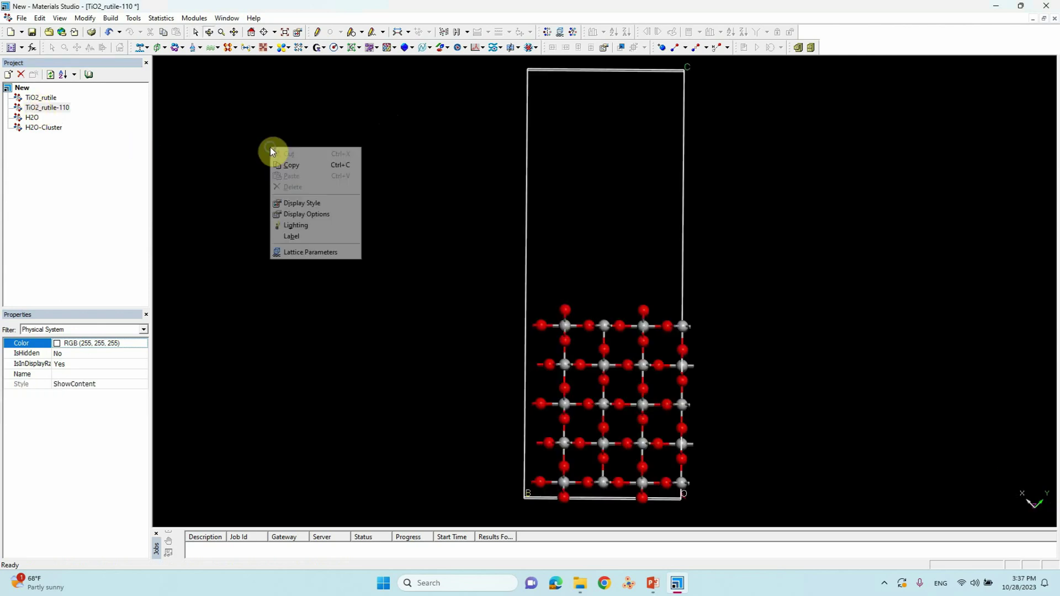
{"action": "left_click", "coordinate": [253, 137]}
{"action": "left_click", "coordinate": [110, 18]}
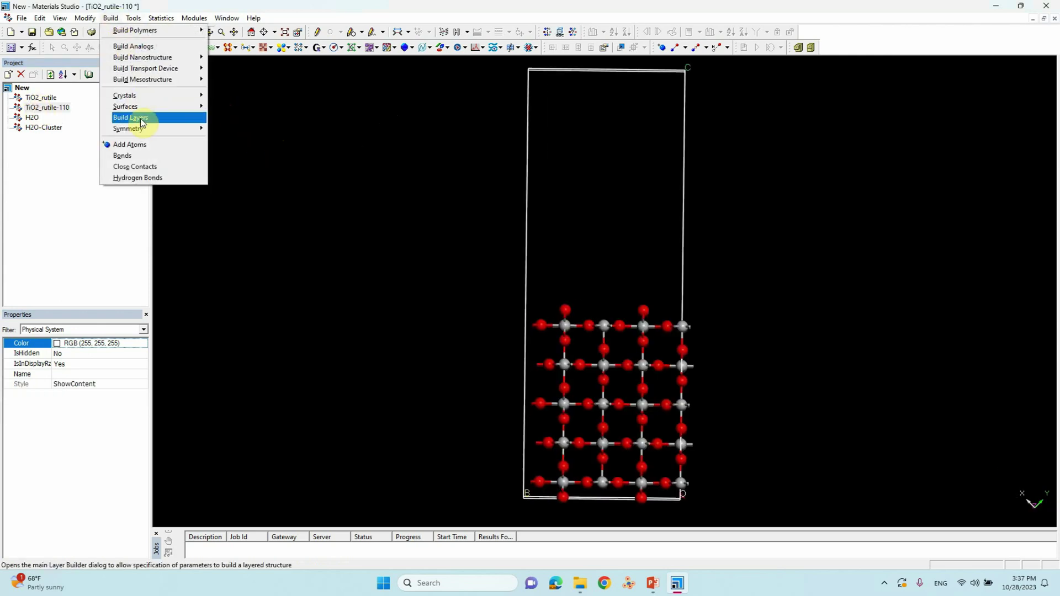
{"action": "mouse_move", "coordinate": [135, 96]}
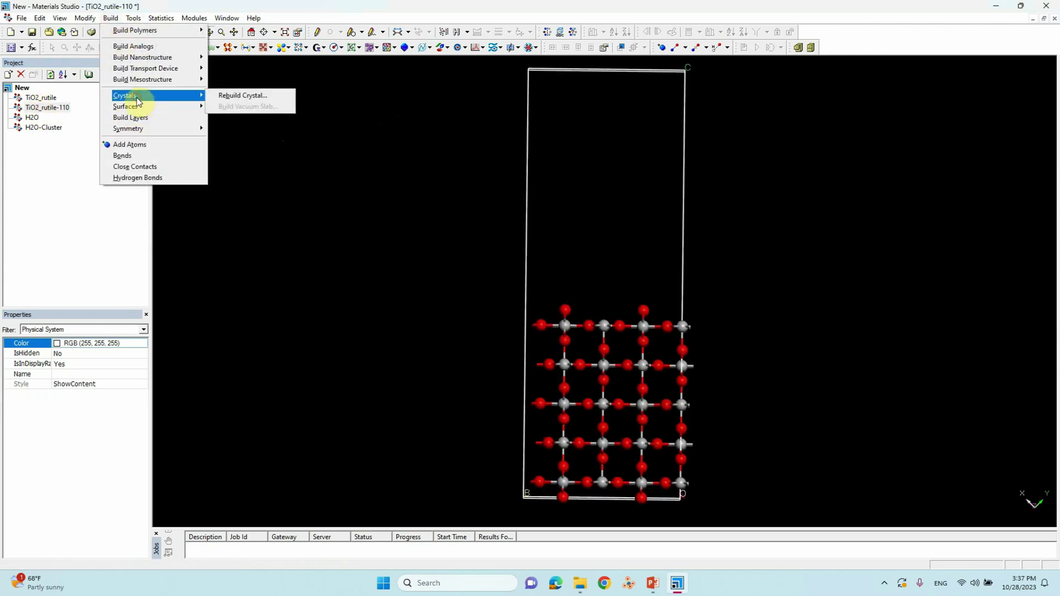
{"action": "left_click", "coordinate": [246, 96]}
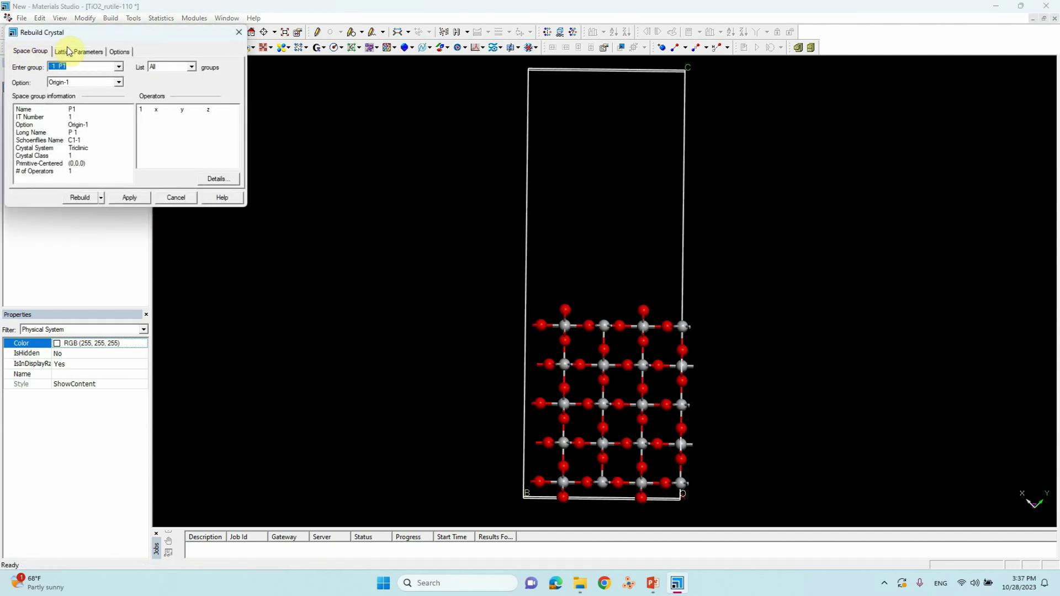
{"action": "left_click", "coordinate": [71, 51]}
{"action": "left_click_drag", "start_coordinate": [119, 89], "coordinate": [62, 88]}
{"action": "key", "text": "ctrl+c"}
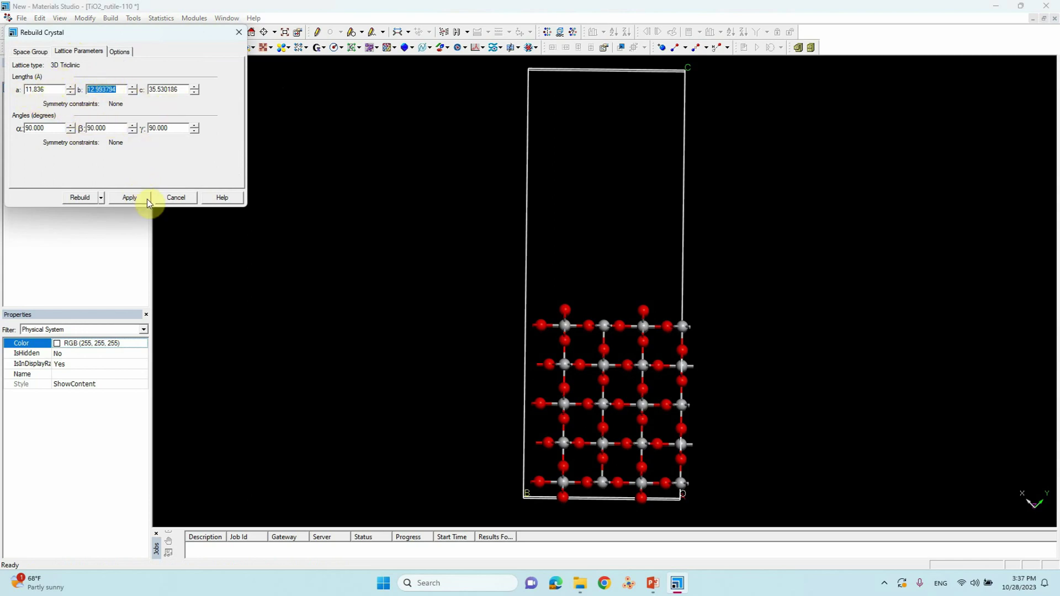
{"action": "left_click", "coordinate": [238, 36]}
Start building a crystal in the H2O-Cluster document and paste the copied 12.993794 Å as its b lattice length
{"action": "double_click", "coordinate": [52, 128]}
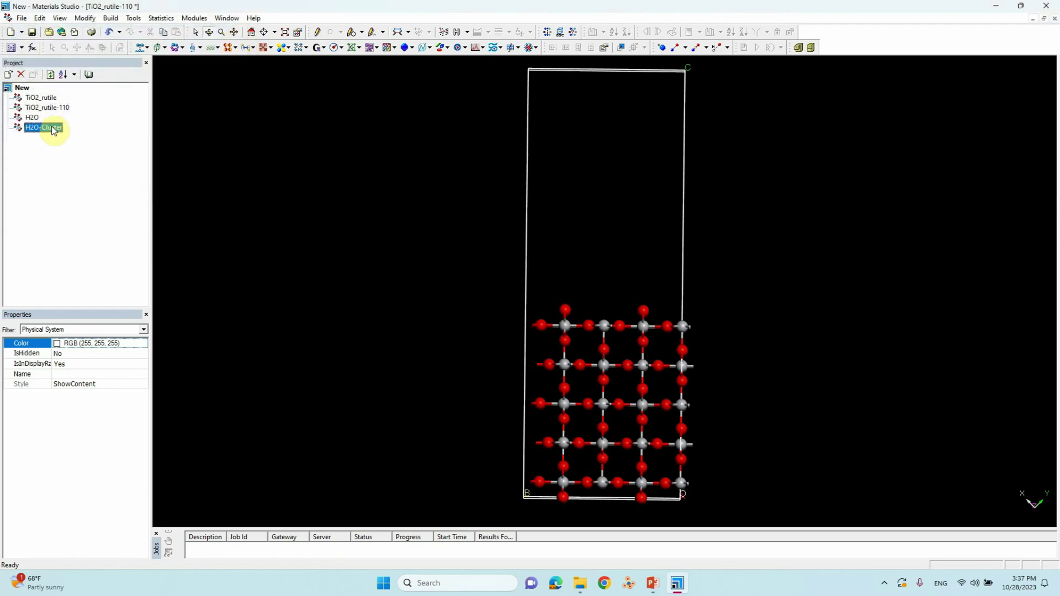
{"action": "left_click", "coordinate": [112, 19]}
{"action": "mouse_move", "coordinate": [128, 97]}
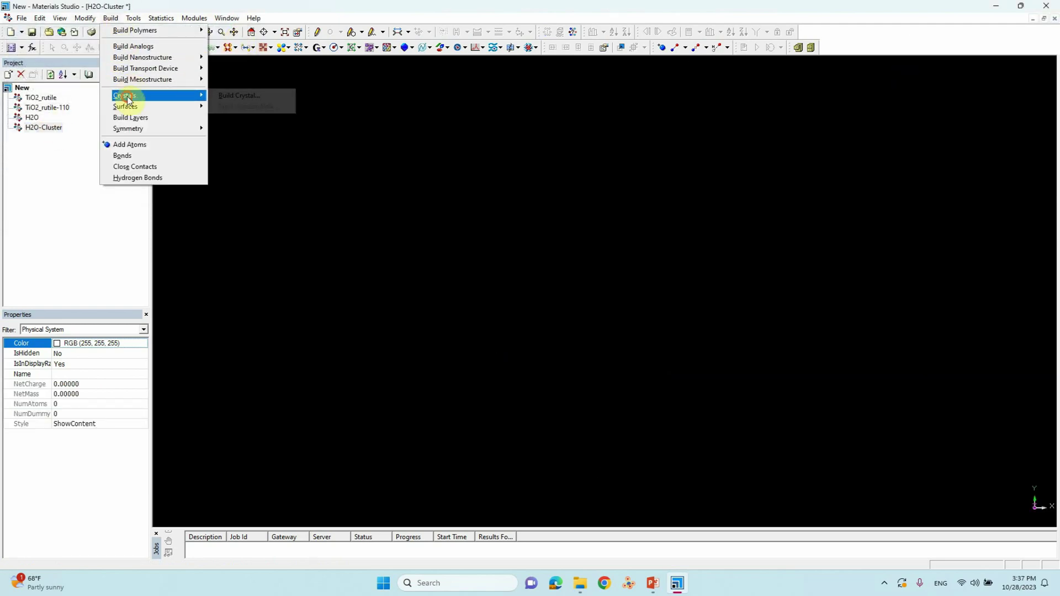
{"action": "left_click", "coordinate": [256, 95]}
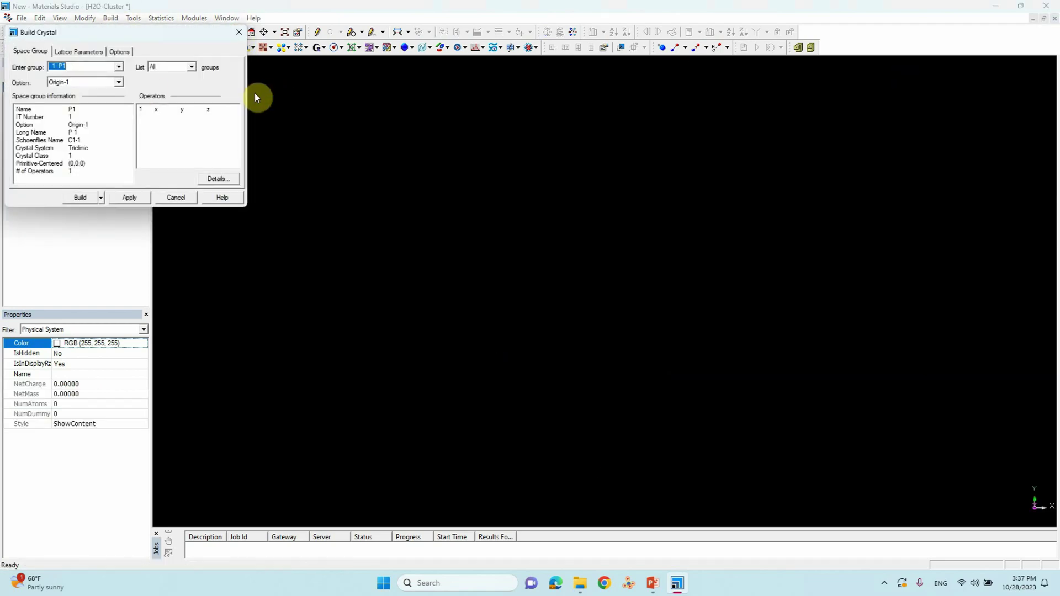
{"action": "left_click", "coordinate": [86, 51]}
{"action": "double_click", "coordinate": [108, 89]}
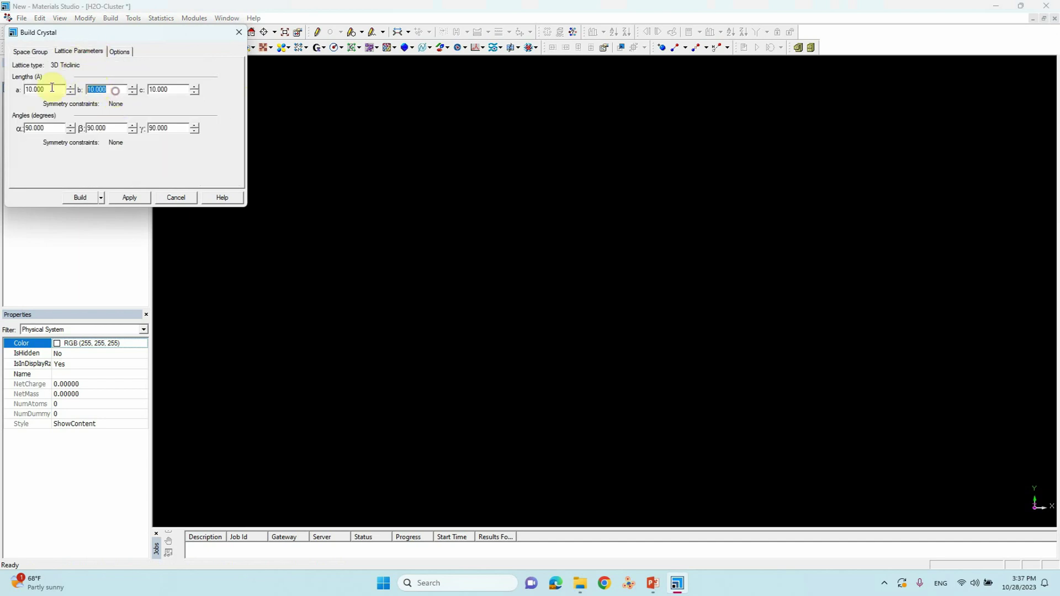
{"action": "key", "text": "ctrl+v"}
Set lattice length a to 11.836 Å and c to 17 Å, and build the empty H2O-Cluster cell
{"action": "double_click", "coordinate": [47, 90]}
{"action": "type", "text": "11"}
{"action": "left_click", "coordinate": [174, 91]}
{"action": "double_click", "coordinate": [178, 91]}
{"action": "type", "text": "1"}
{"action": "left_click", "coordinate": [131, 197]}
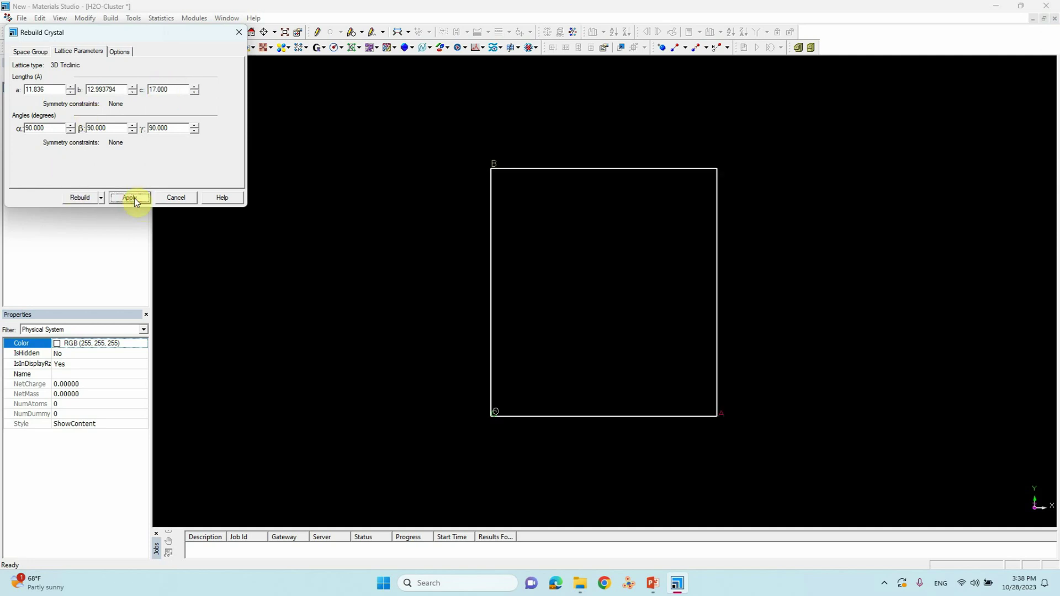
{"action": "left_click", "coordinate": [239, 32]}
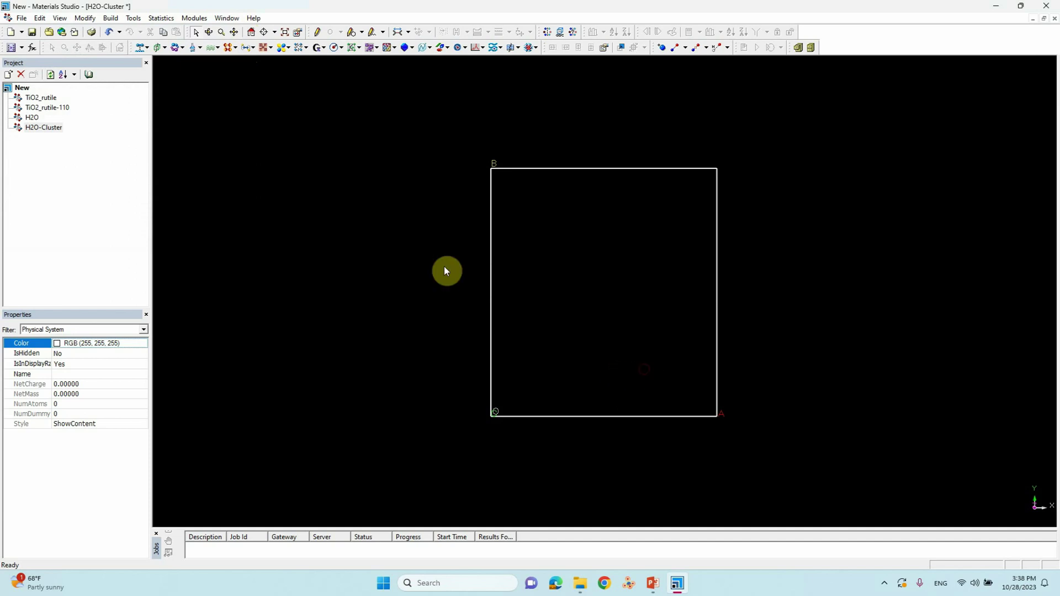
{"action": "left_click", "coordinate": [209, 34]}
{"action": "left_click_drag", "start_coordinate": [372, 144], "coordinate": [603, 250]}
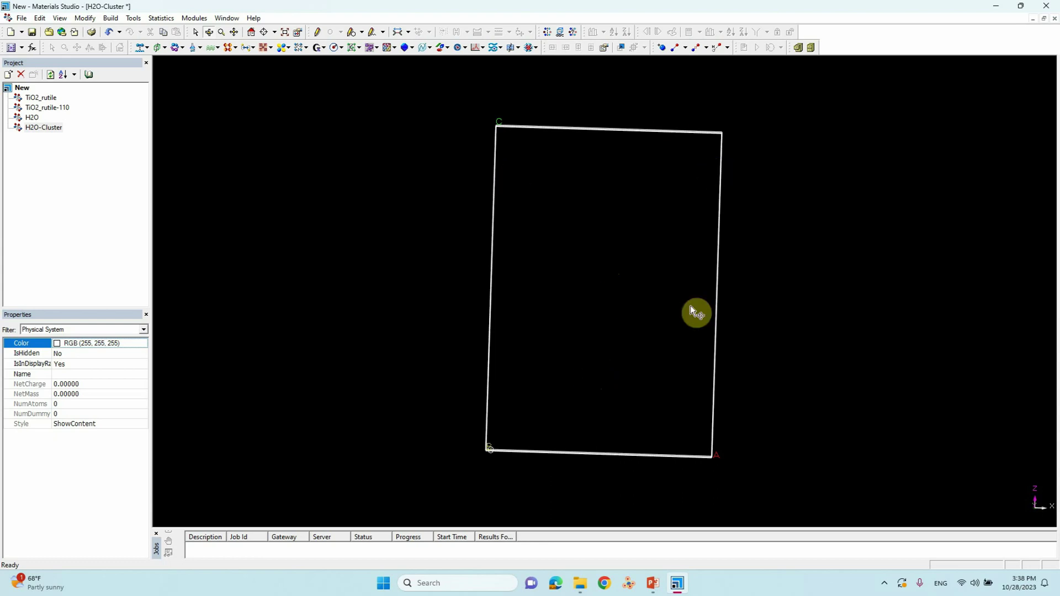
{"action": "left_click_drag", "start_coordinate": [669, 329], "coordinate": [565, 289]}
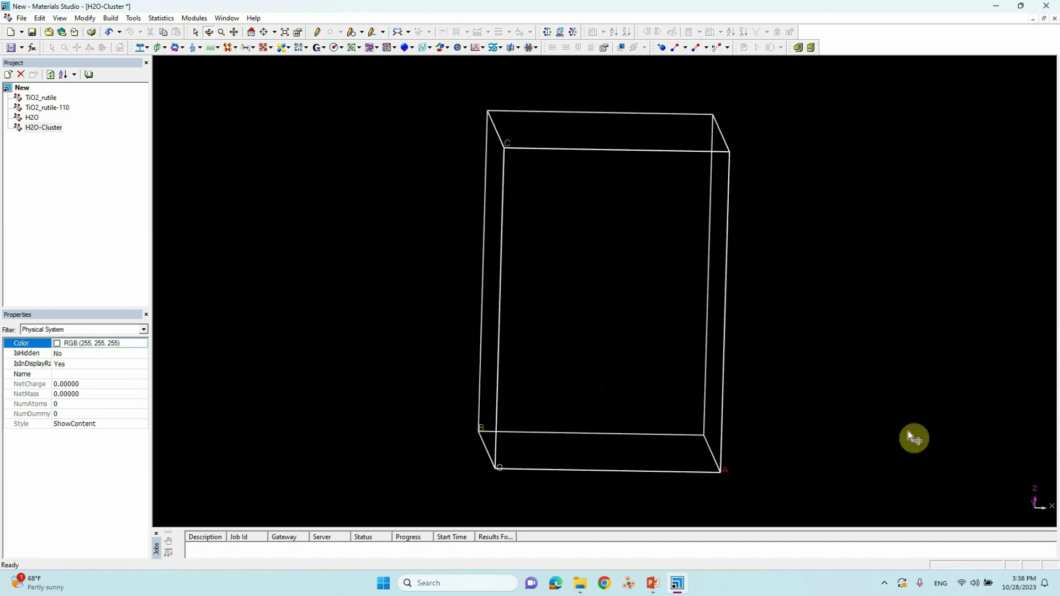
{"action": "left_click", "coordinate": [884, 583]}
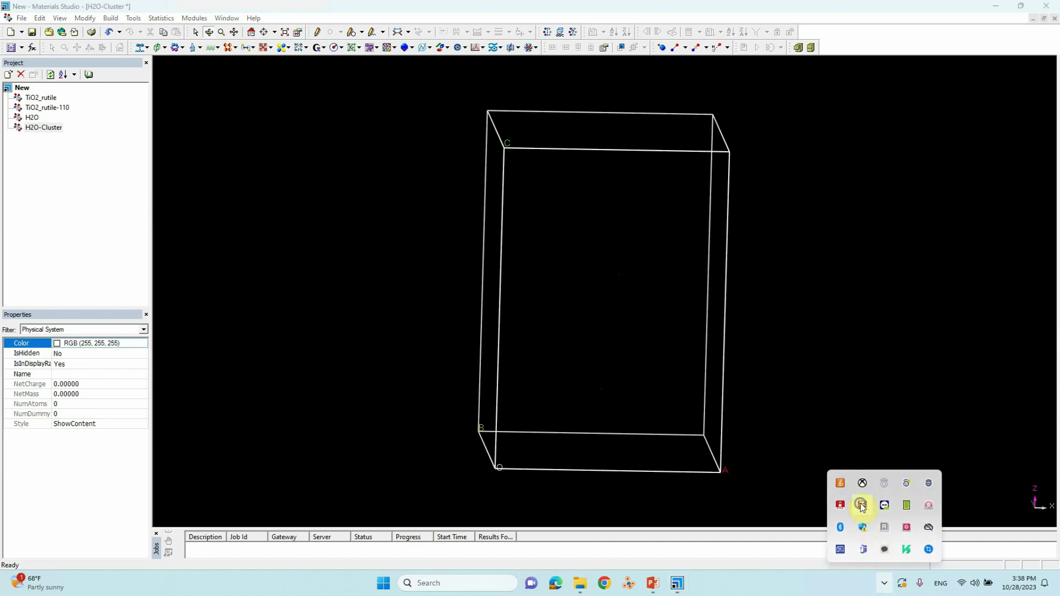
{"action": "right_click", "coordinate": [862, 508]}
{"action": "left_click", "coordinate": [908, 384]}
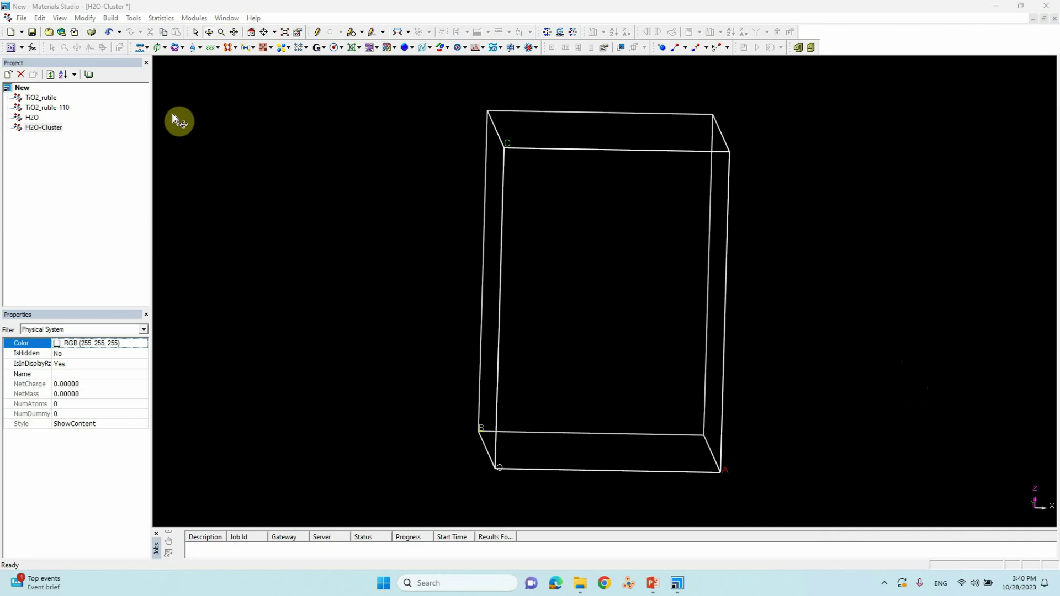
Open the Amorphous Cell Calculation for the H2O-Cluster cell and choose Packing as the task
{"action": "left_click", "coordinate": [166, 48]}
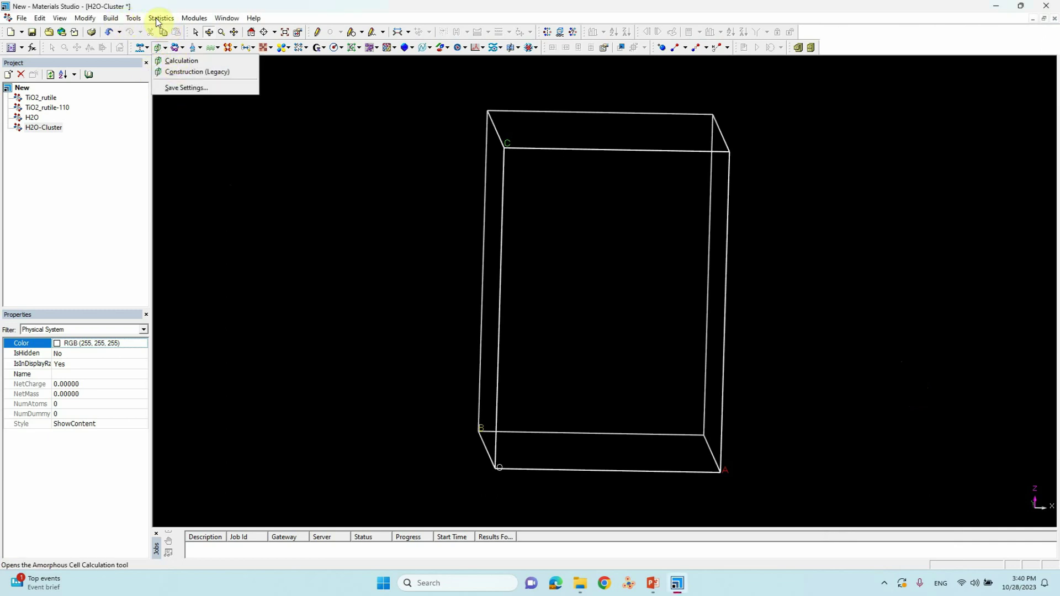
{"action": "left_click", "coordinate": [193, 20]}
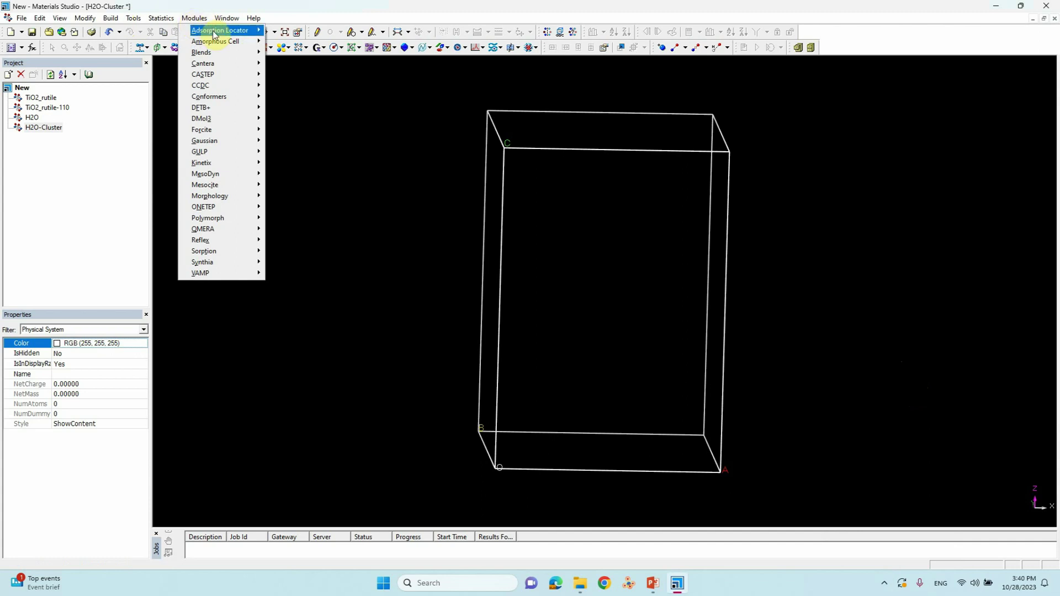
{"action": "mouse_move", "coordinate": [217, 43]}
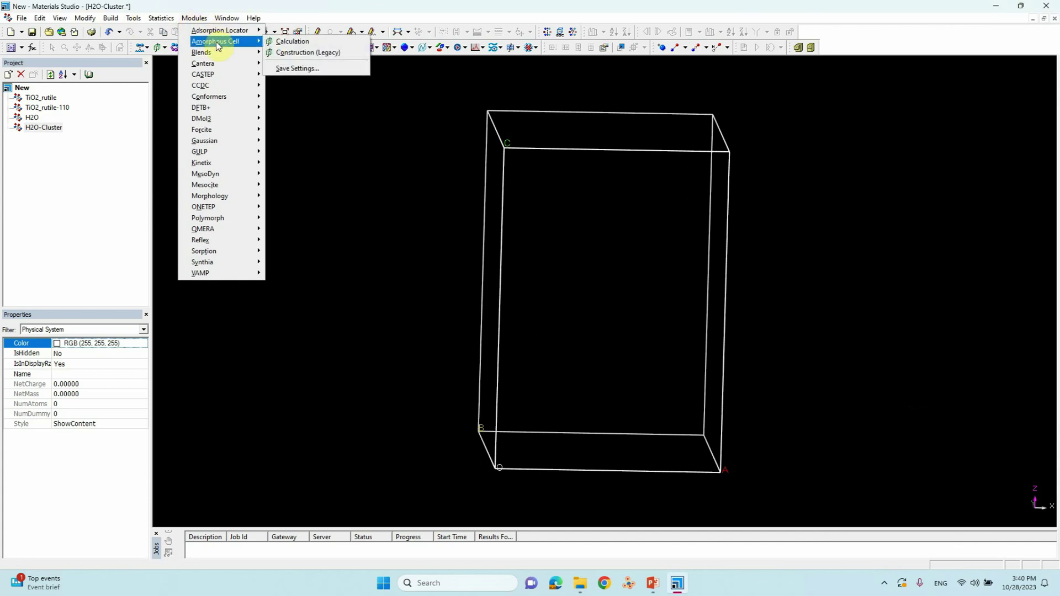
{"action": "left_click", "coordinate": [166, 50]}
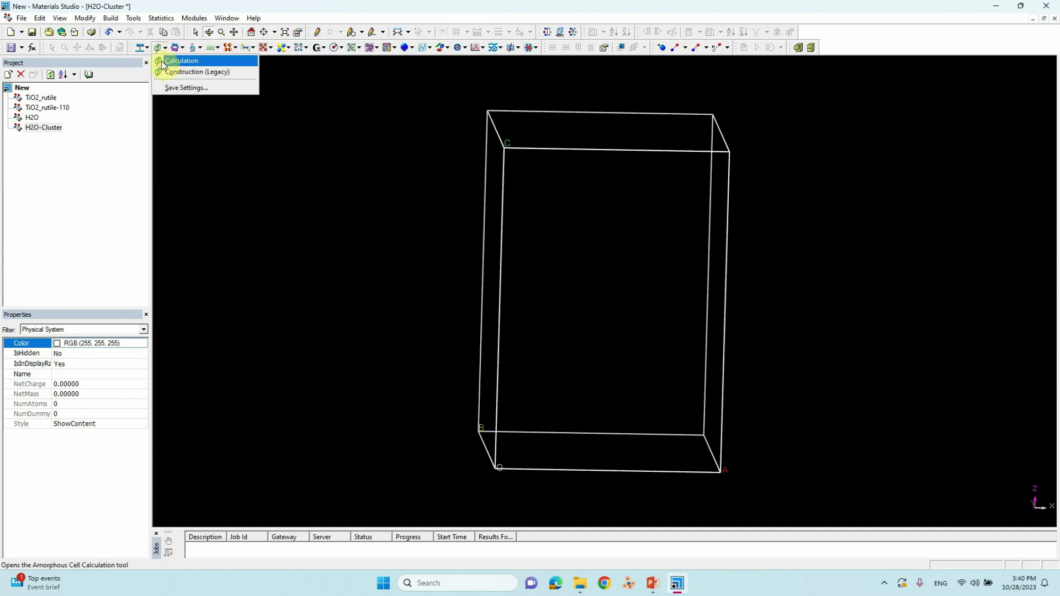
{"action": "left_click", "coordinate": [189, 18]}
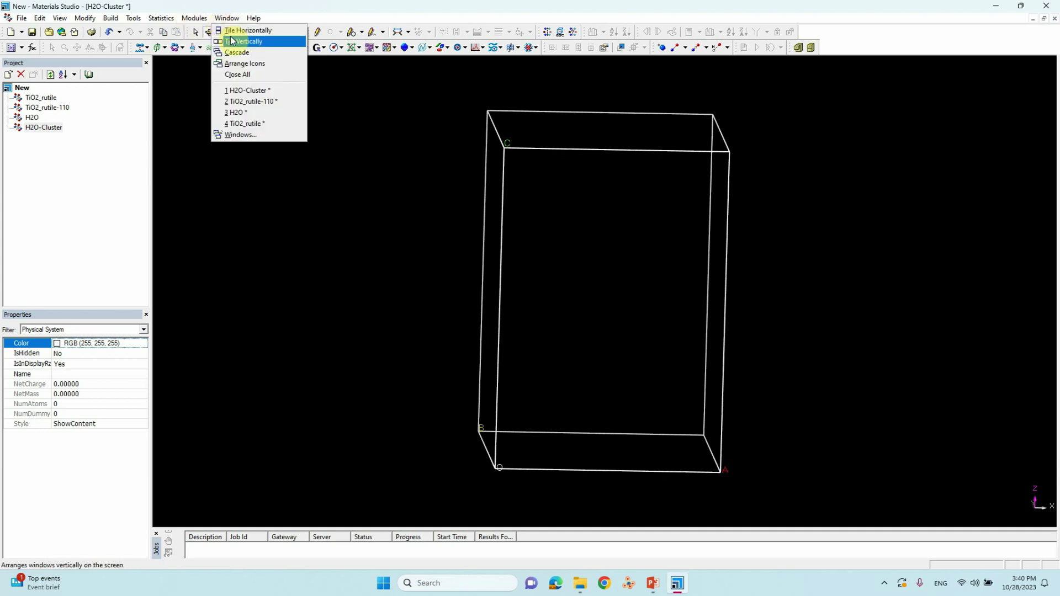
{"action": "mouse_move", "coordinate": [202, 42]}
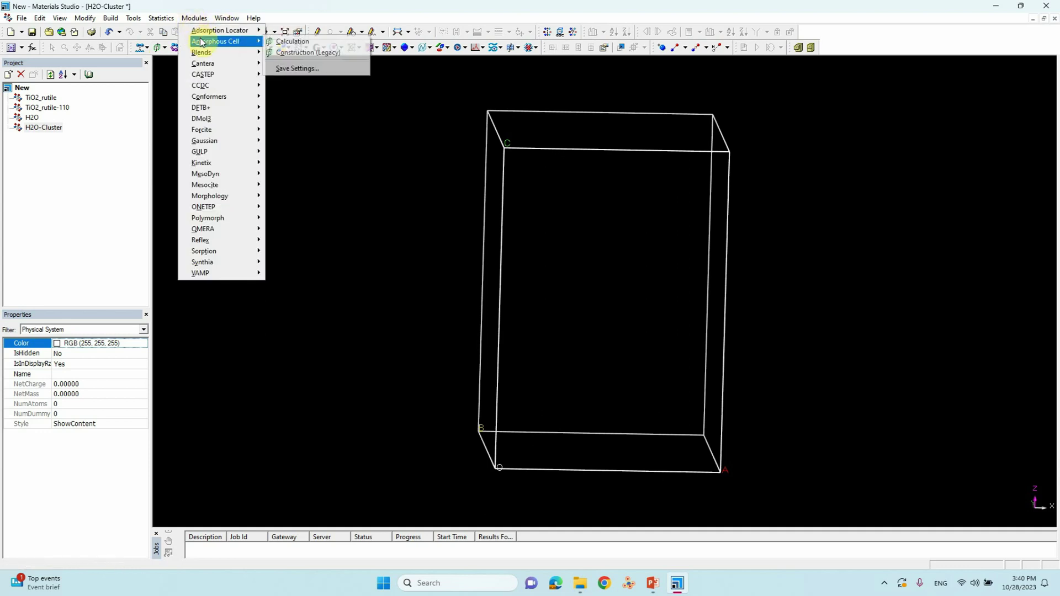
{"action": "left_click", "coordinate": [289, 41]}
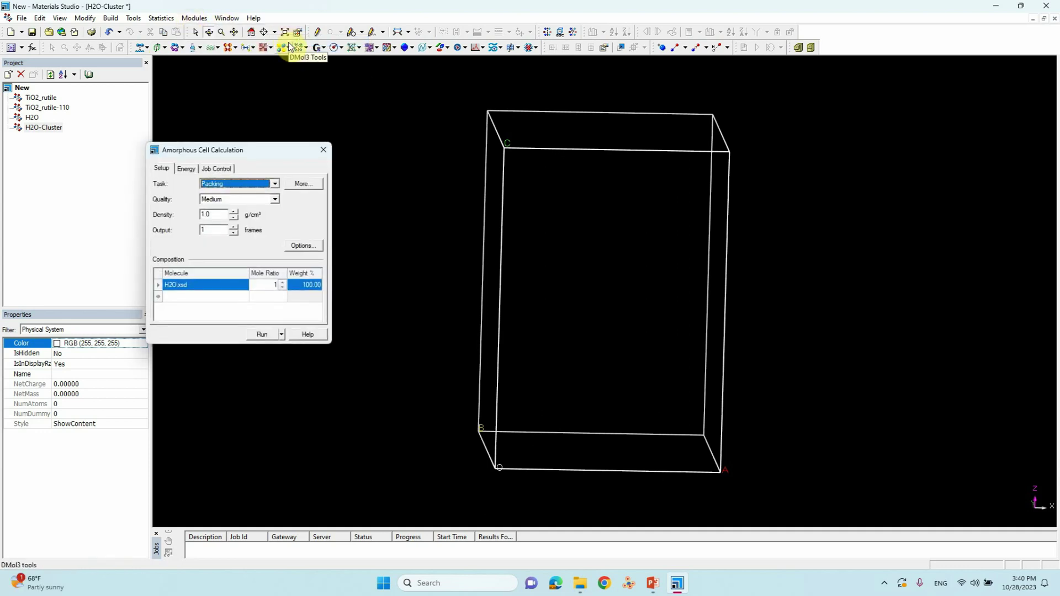
{"action": "left_click_drag", "start_coordinate": [241, 154], "coordinate": [259, 117]}
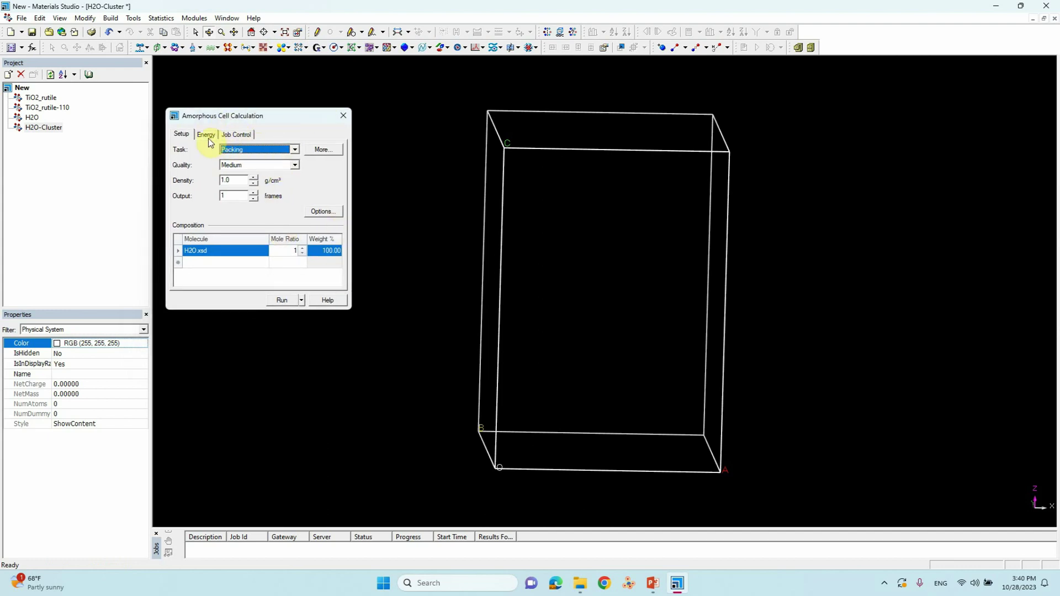
{"action": "left_click", "coordinate": [257, 150]}
{"action": "left_click", "coordinate": [253, 161]}
{"action": "left_click", "coordinate": [252, 152]}
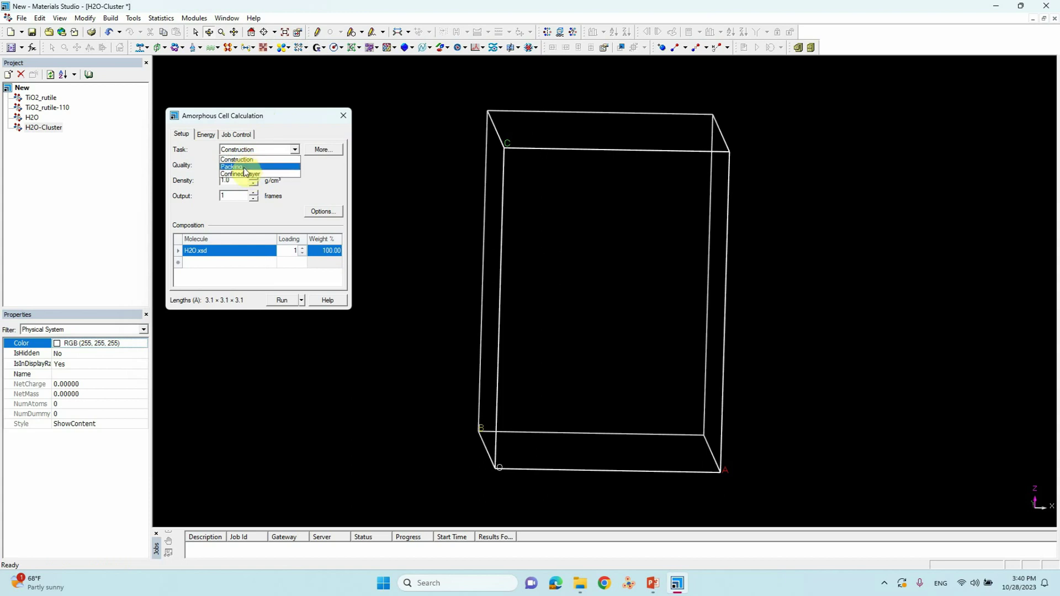
{"action": "left_click", "coordinate": [246, 167]}
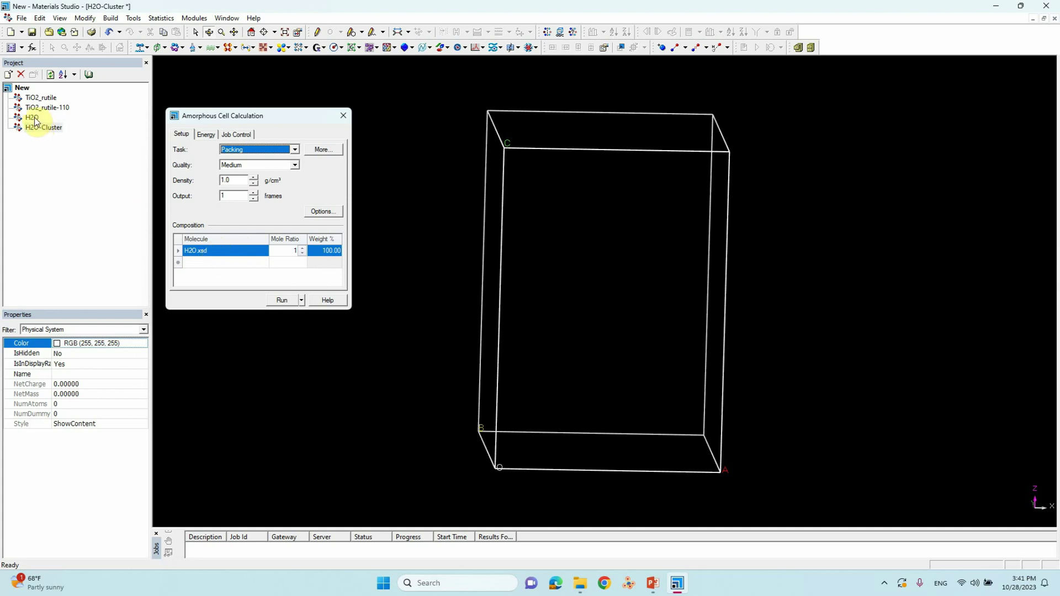
Choose H2O as the molecule to pack, run the Amorphous Cell packing job and close the finished calculation
{"action": "left_click", "coordinate": [224, 252]}
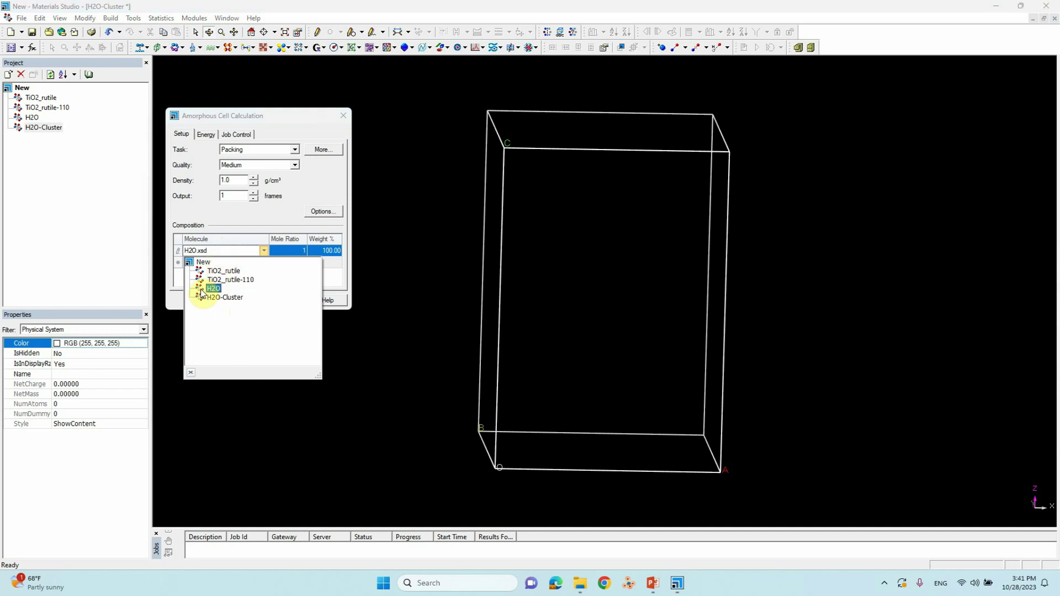
{"action": "left_click", "coordinate": [202, 291]}
{"action": "left_click", "coordinate": [212, 251]}
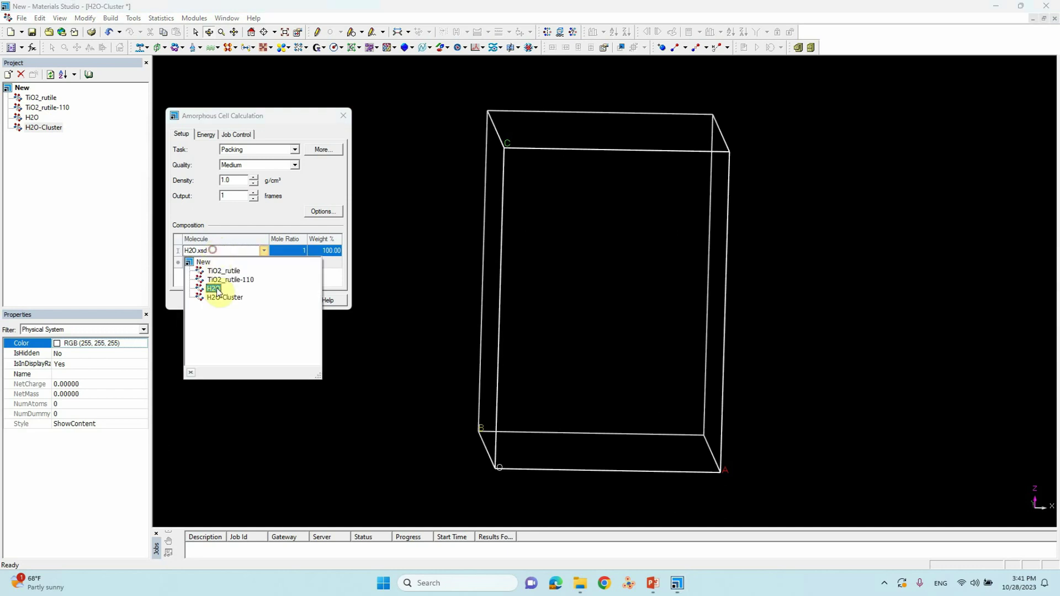
{"action": "left_click", "coordinate": [214, 288]}
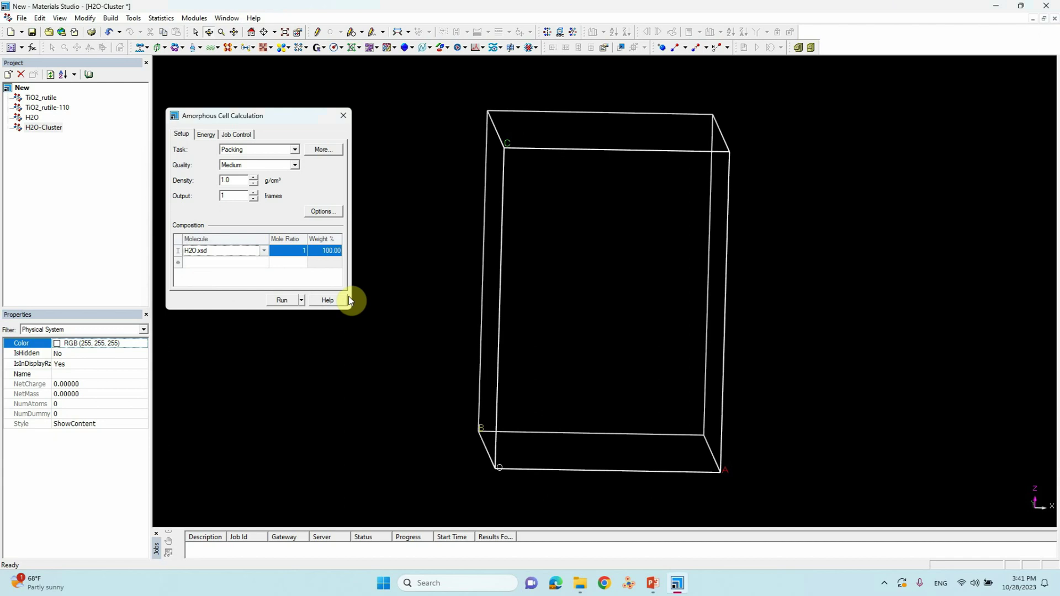
{"action": "left_click", "coordinate": [284, 300]}
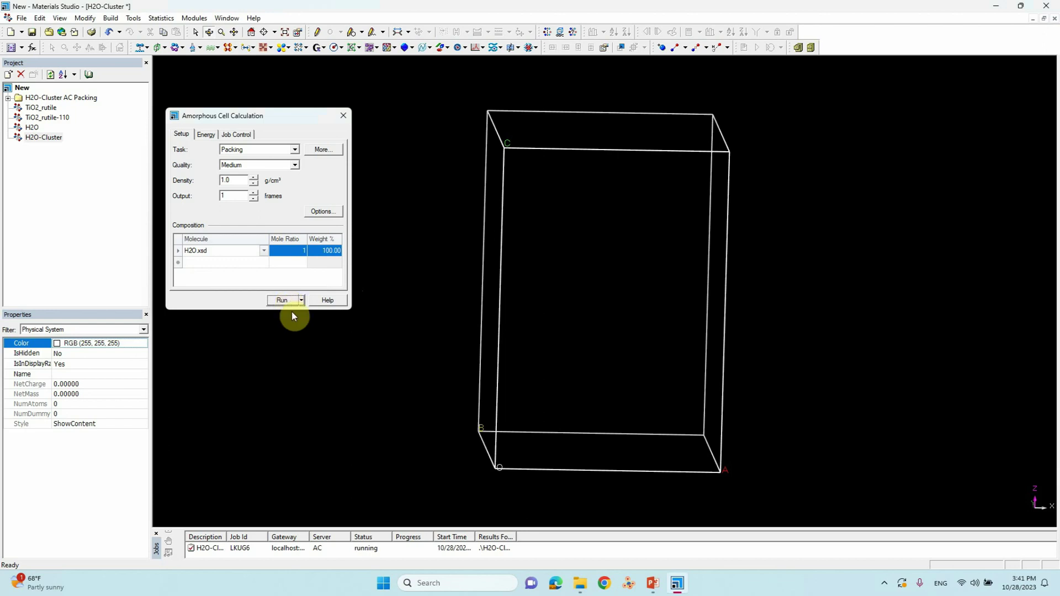
{"action": "left_click_drag", "start_coordinate": [397, 527], "coordinate": [390, 489]}
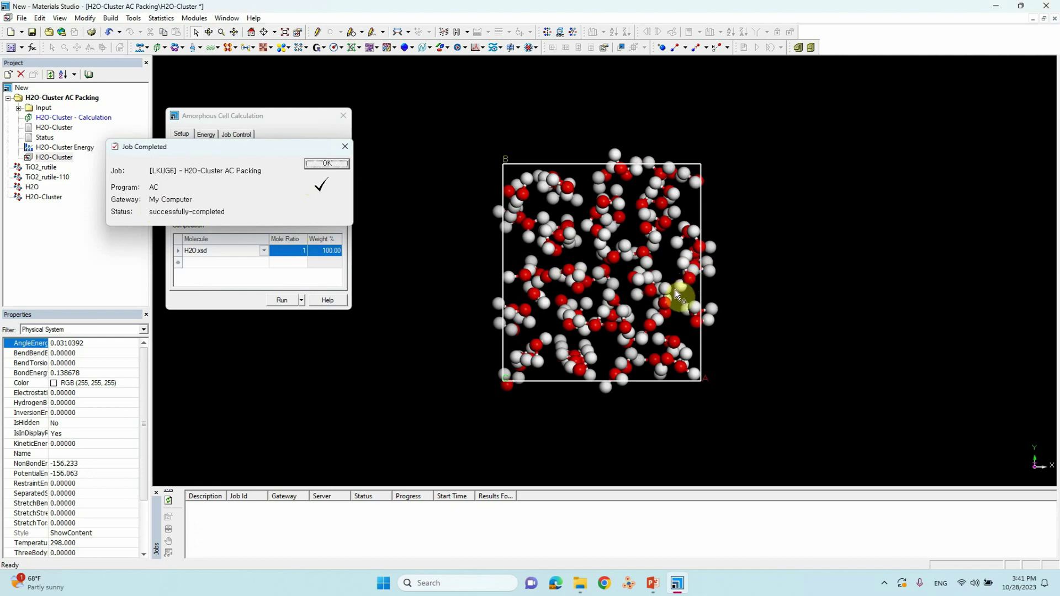
{"action": "left_click", "coordinate": [326, 163]}
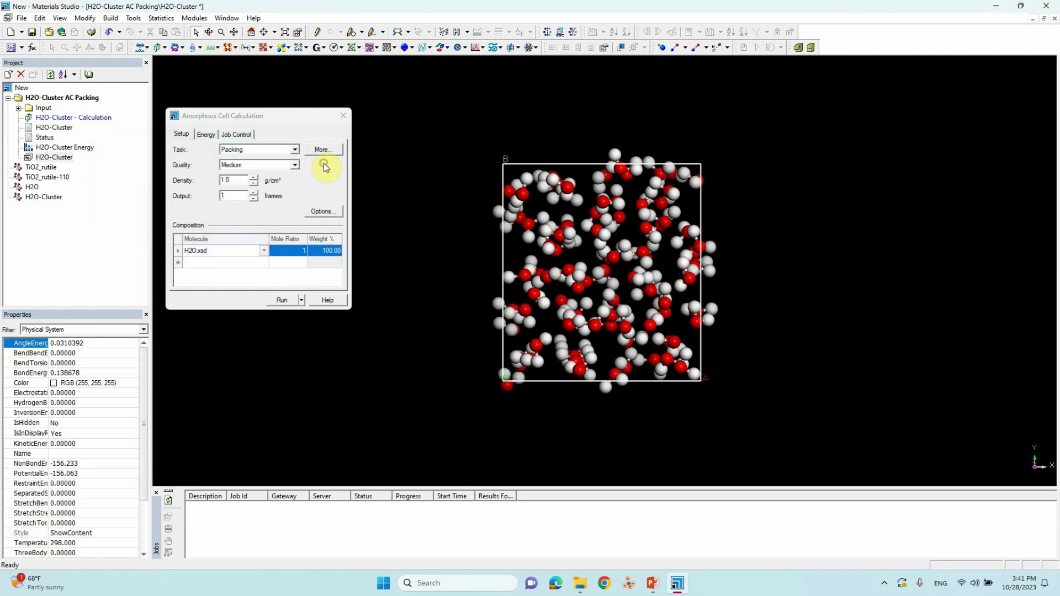
{"action": "left_click", "coordinate": [343, 116]}
Label the oxygen atom near the origin corner of the packed water cell with its Name property
{"action": "left_click", "coordinate": [209, 32]}
{"action": "left_click_drag", "start_coordinate": [602, 370], "coordinate": [610, 237]}
{"action": "left_click_drag", "start_coordinate": [750, 416], "coordinate": [688, 315]}
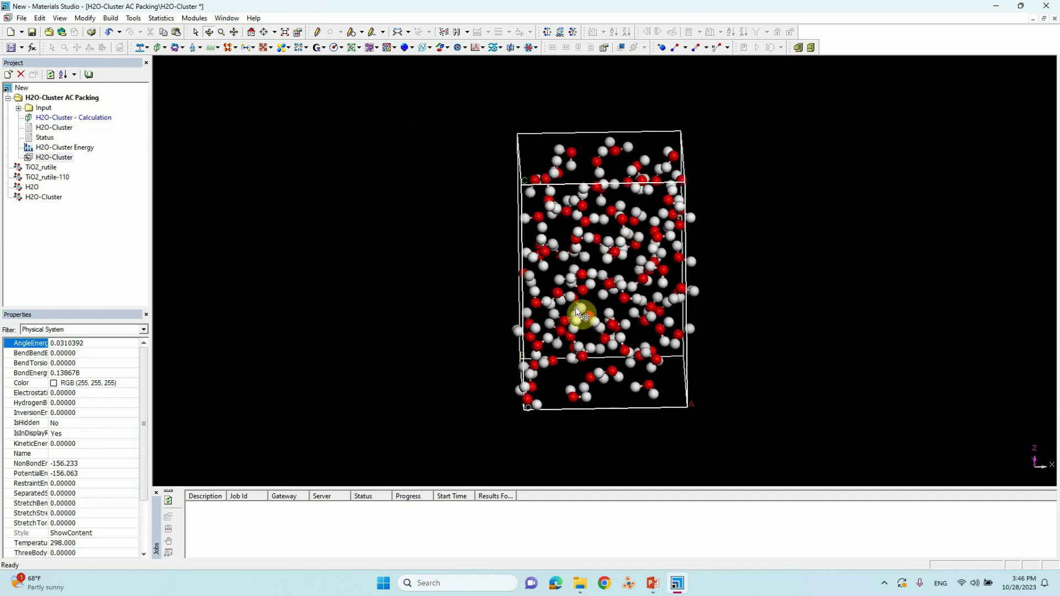
{"action": "left_click_drag", "start_coordinate": [575, 308], "coordinate": [568, 280]}
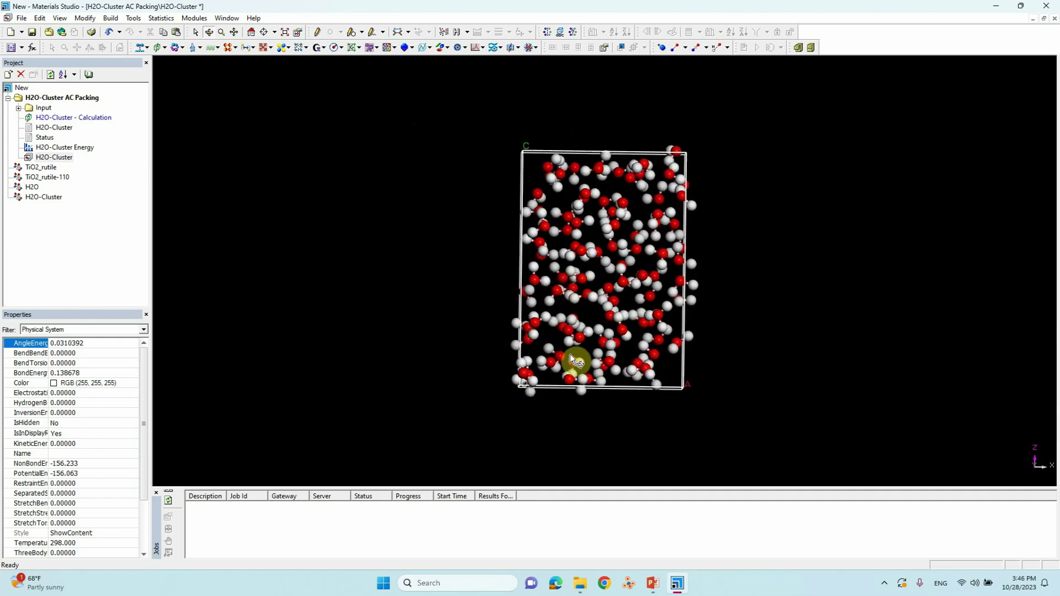
{"action": "left_click", "coordinate": [526, 378]}
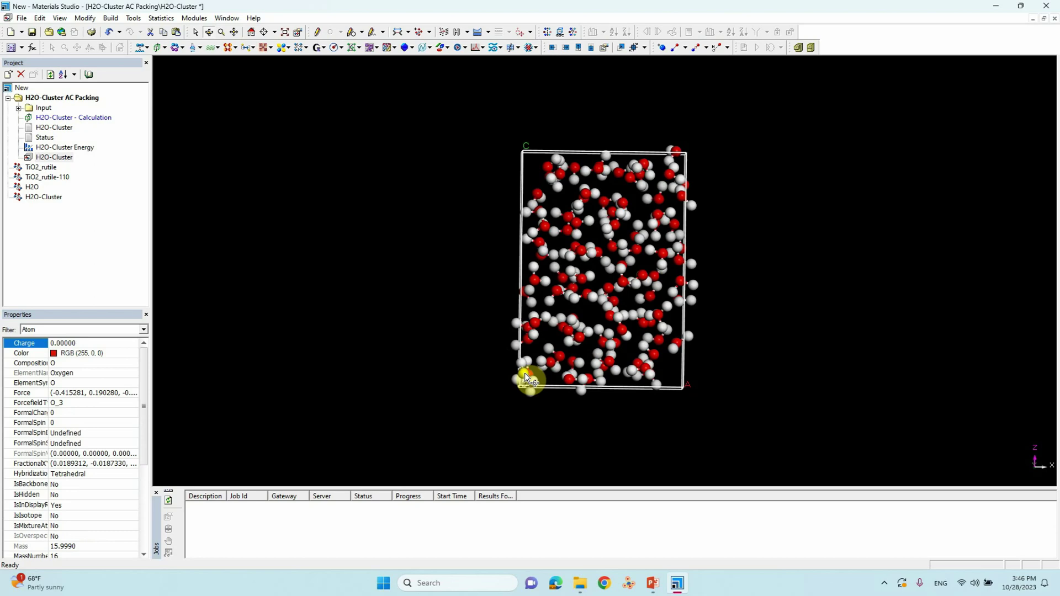
{"action": "right_click", "coordinate": [525, 376]}
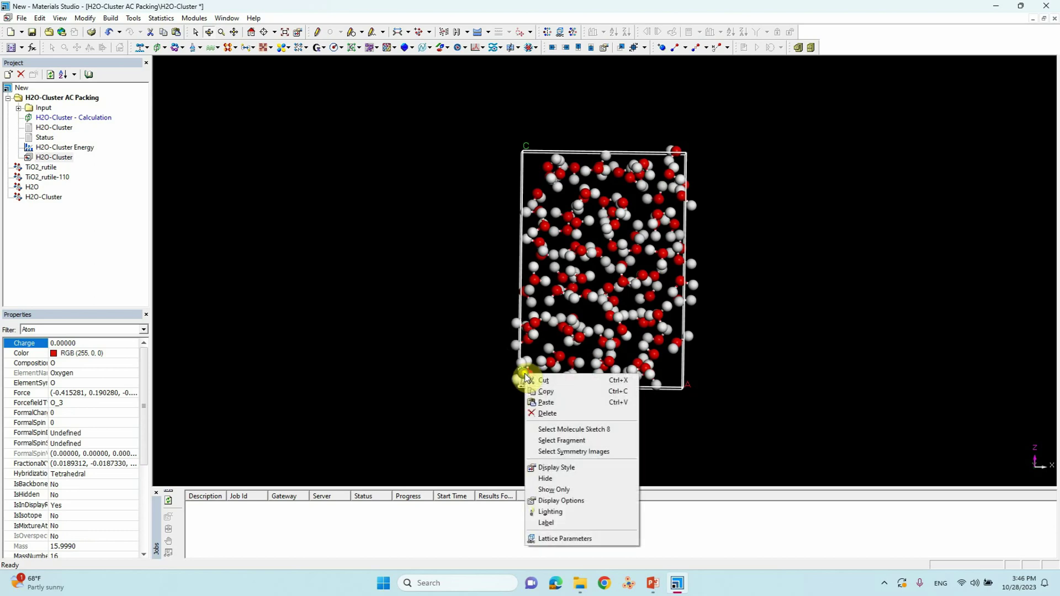
{"action": "left_click", "coordinate": [554, 523]}
{"action": "scroll", "coordinate": [279, 209], "scroll_direction": "down", "scroll_amount": 4}
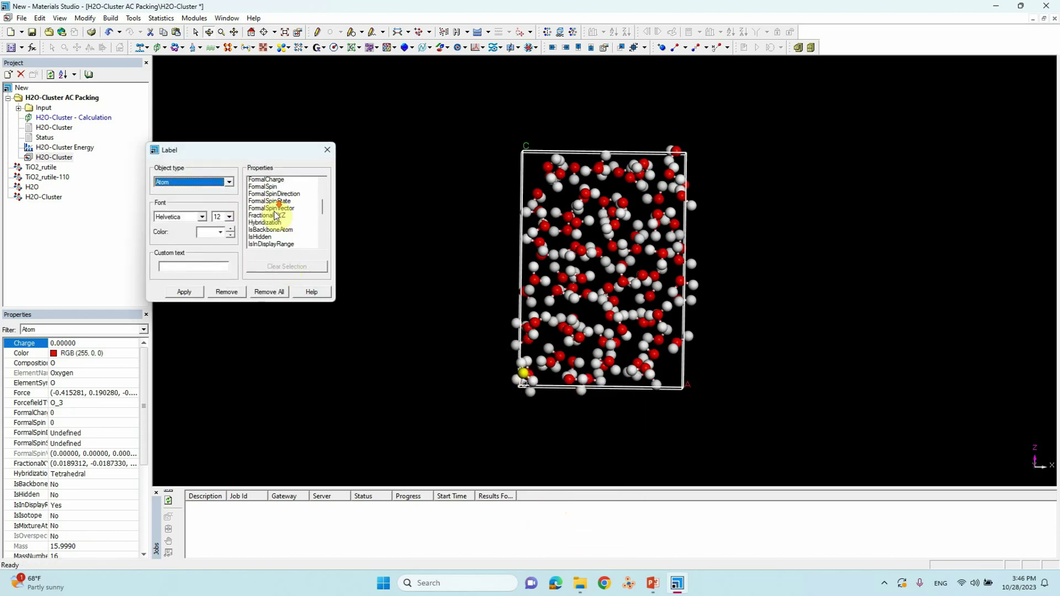
{"action": "left_click", "coordinate": [266, 231]}
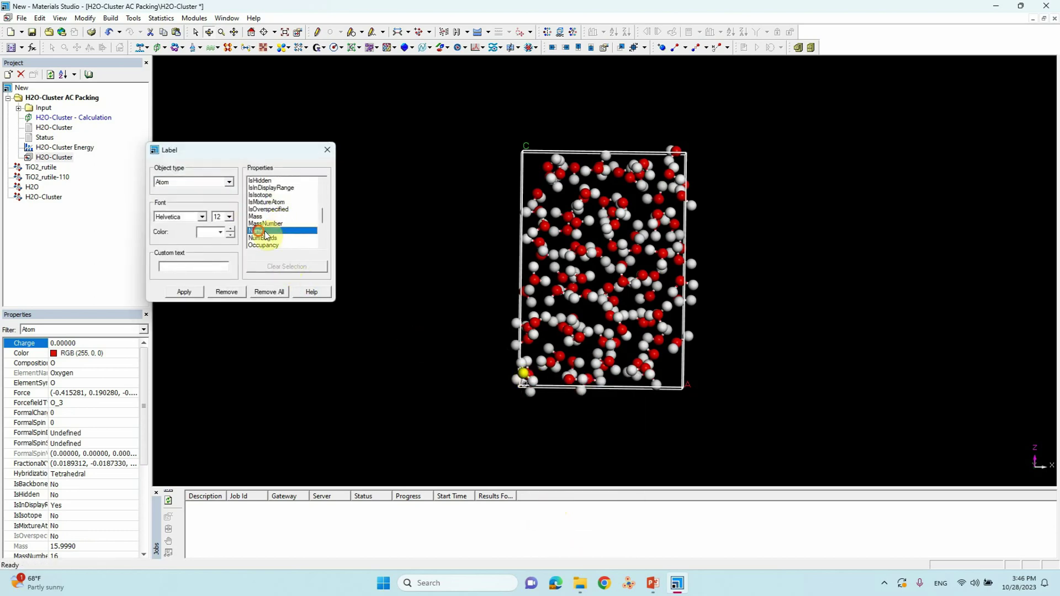
{"action": "left_click", "coordinate": [185, 293]}
{"action": "left_click", "coordinate": [329, 145]}
{"action": "left_click_drag", "start_coordinate": [407, 236], "coordinate": [584, 308]}
{"action": "left_click", "coordinate": [414, 377]}
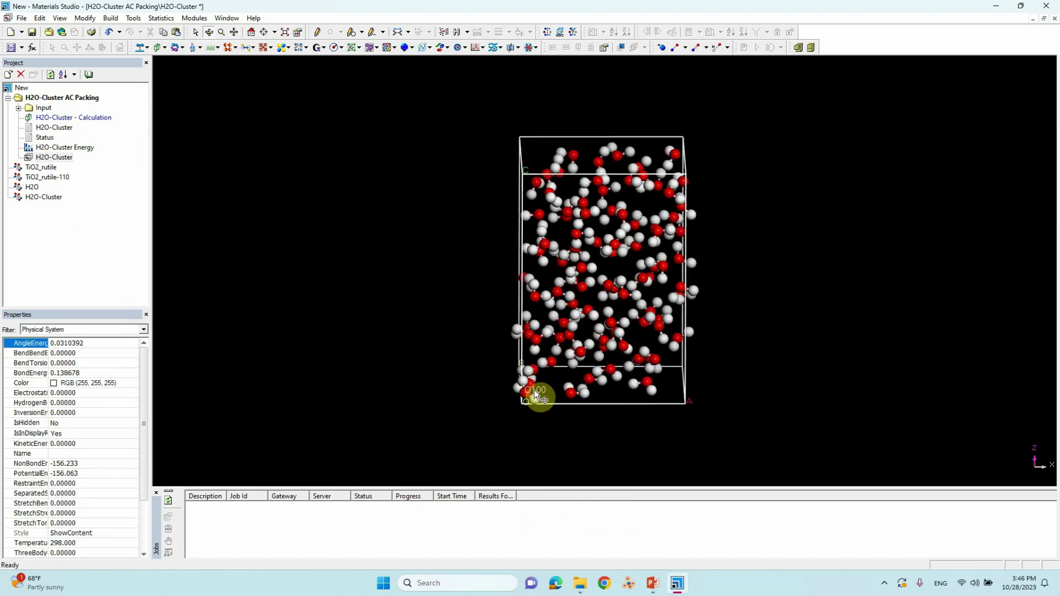
Select all water molecules in the packed H2O-Cluster cell and copy them
{"action": "mouse_move", "coordinate": [556, 372]}
{"action": "left_mouse_down"}
{"action": "mouse_move", "coordinate": [556, 349]}
{"action": "mouse_move", "coordinate": [547, 357]}
{"action": "left_mouse_up"}
{"action": "left_click_drag", "start_coordinate": [433, 130], "coordinate": [744, 399]}
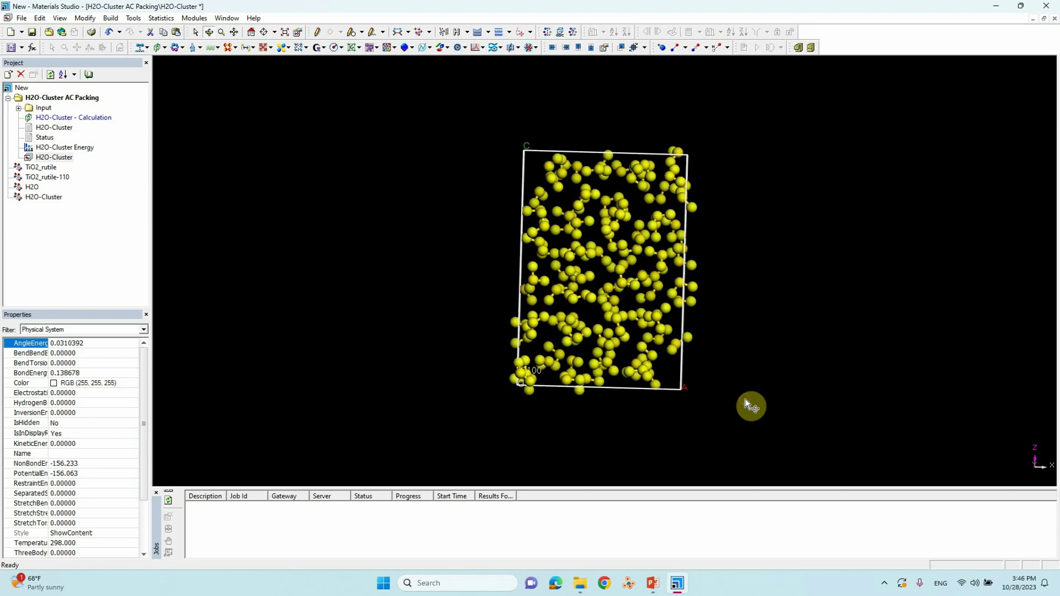
{"action": "right_click", "coordinate": [626, 304]}
{"action": "left_click", "coordinate": [644, 322]}
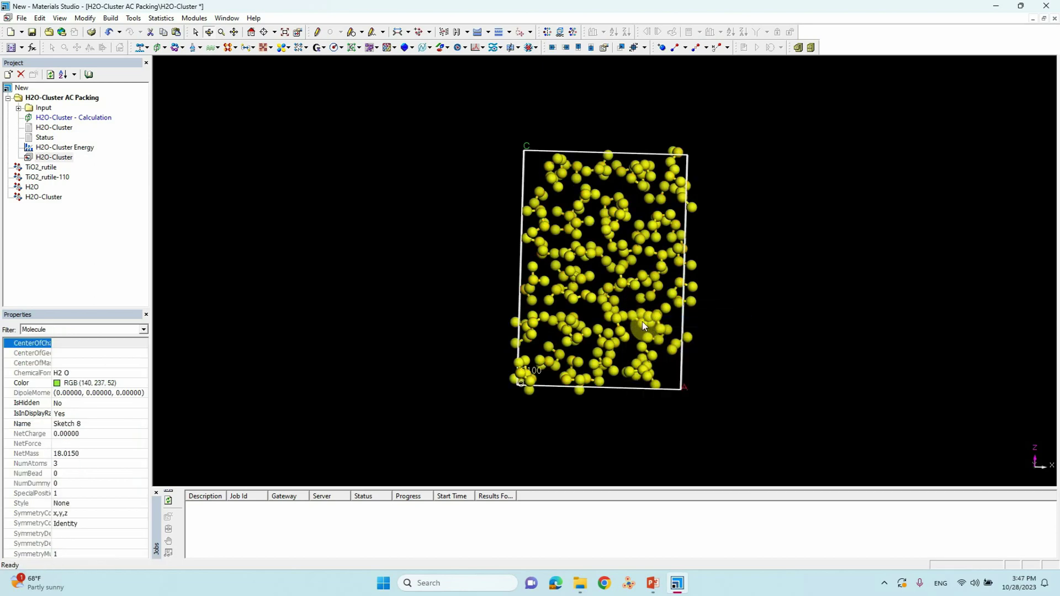
Paste the copied water molecules into the TiO2_rutile-110 cell and position them in the empty region above the slab
{"action": "double_click", "coordinate": [56, 177]}
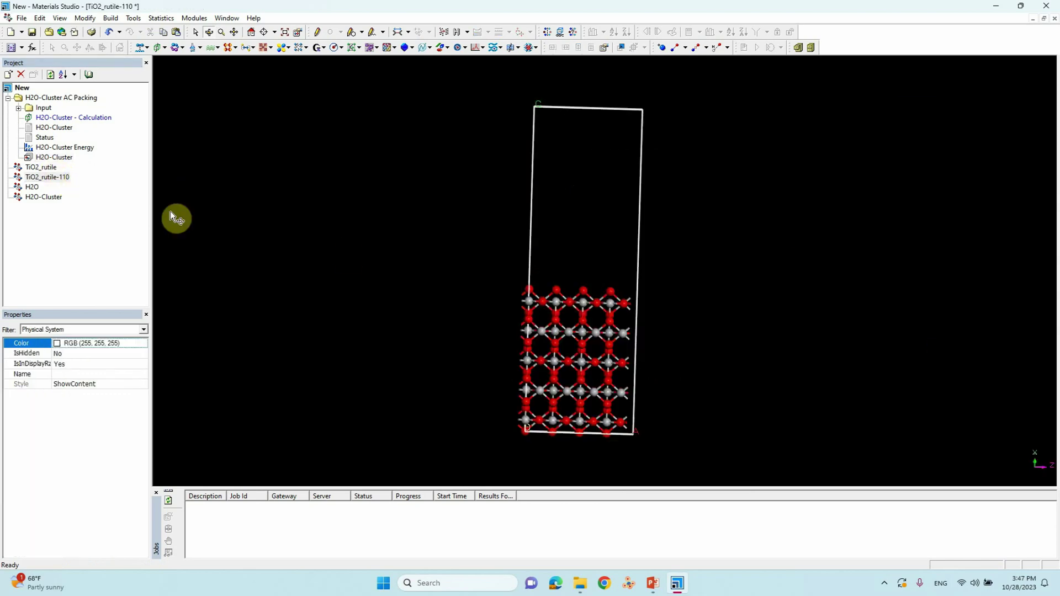
{"action": "right_click_drag", "start_coordinate": [572, 258], "coordinate": [577, 234]}
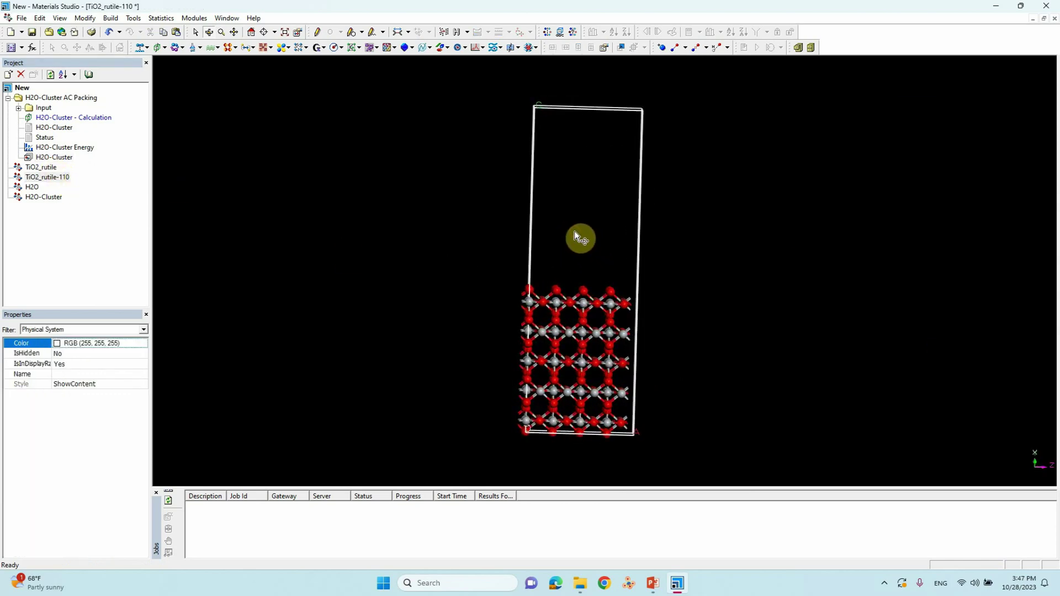
{"action": "right_click", "coordinate": [574, 231]}
{"action": "left_click", "coordinate": [603, 246]}
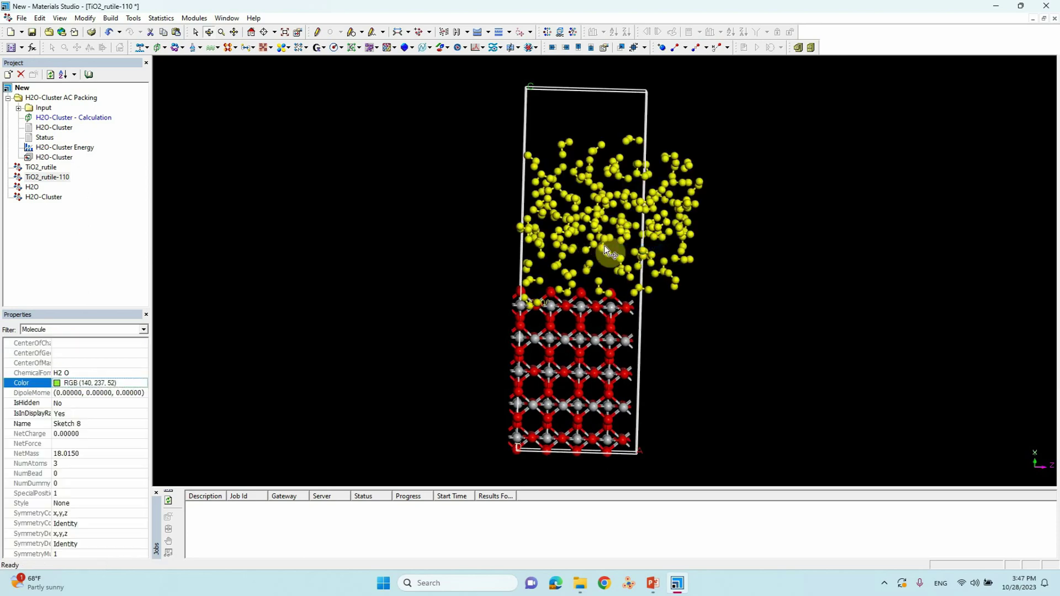
{"action": "right_click_drag", "start_coordinate": [604, 247], "coordinate": [497, 171], "text": "shift"}
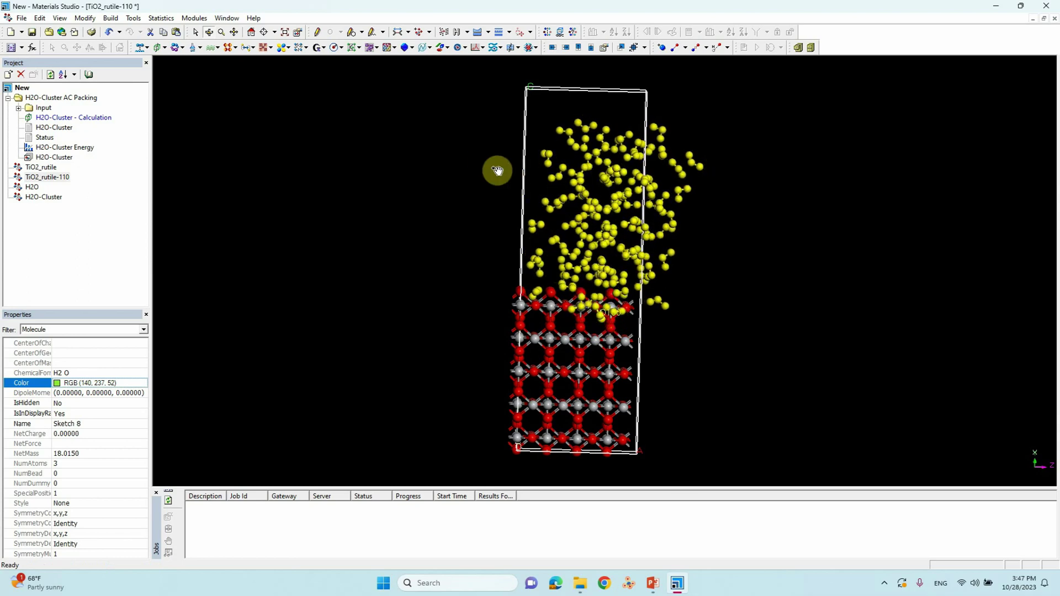
{"action": "right_click_drag", "start_coordinate": [639, 272], "coordinate": [602, 268], "text": "shift"}
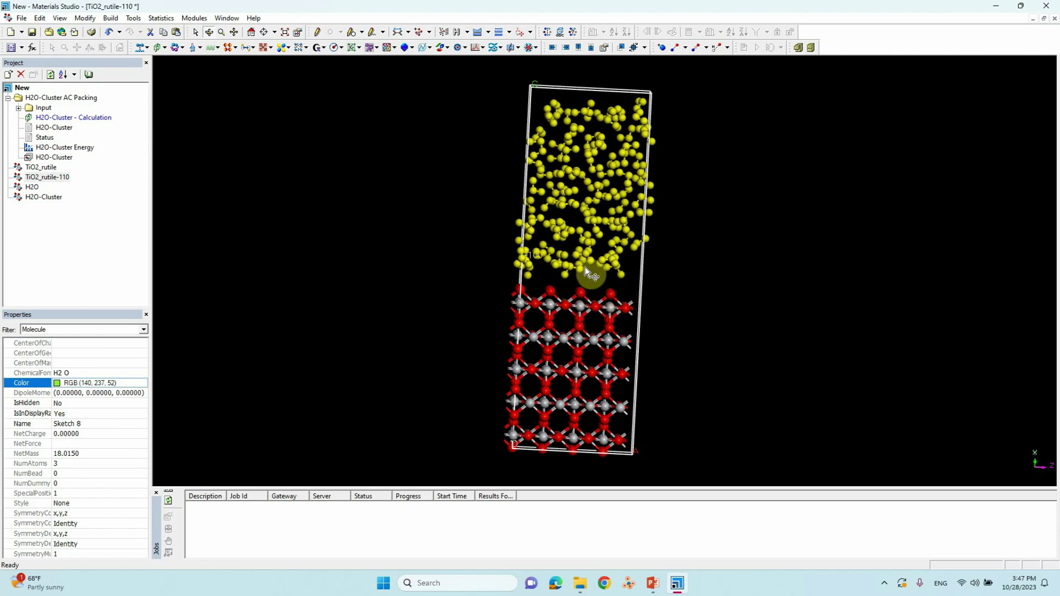
Compare the placement and orientation of the water block above the slab with the packed H2O-Cluster cell, using the labelled oxygen as reference
{"action": "left_click_drag", "start_coordinate": [558, 316], "coordinate": [577, 263]}
{"action": "left_click", "coordinate": [576, 421]}
{"action": "left_click_drag", "start_coordinate": [563, 338], "coordinate": [527, 290]}
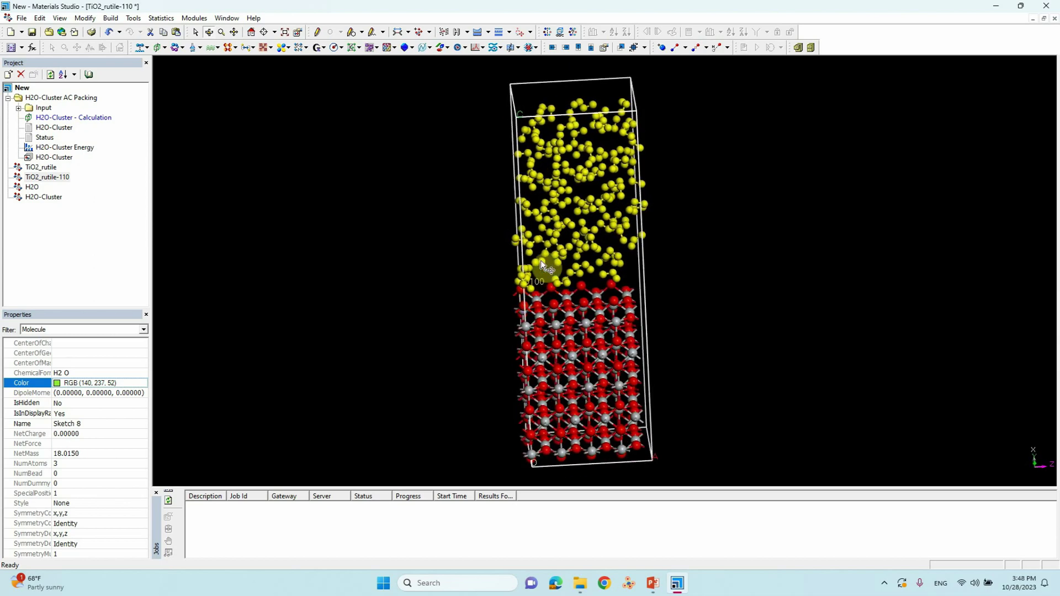
{"action": "double_click", "coordinate": [47, 157]}
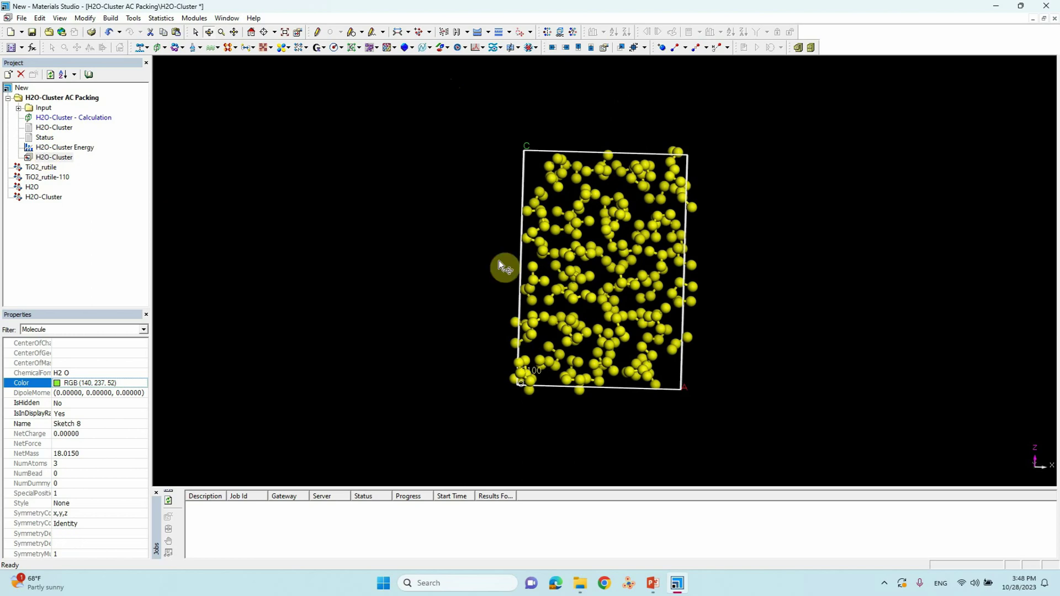
{"action": "left_click_drag", "start_coordinate": [581, 323], "coordinate": [571, 359]}
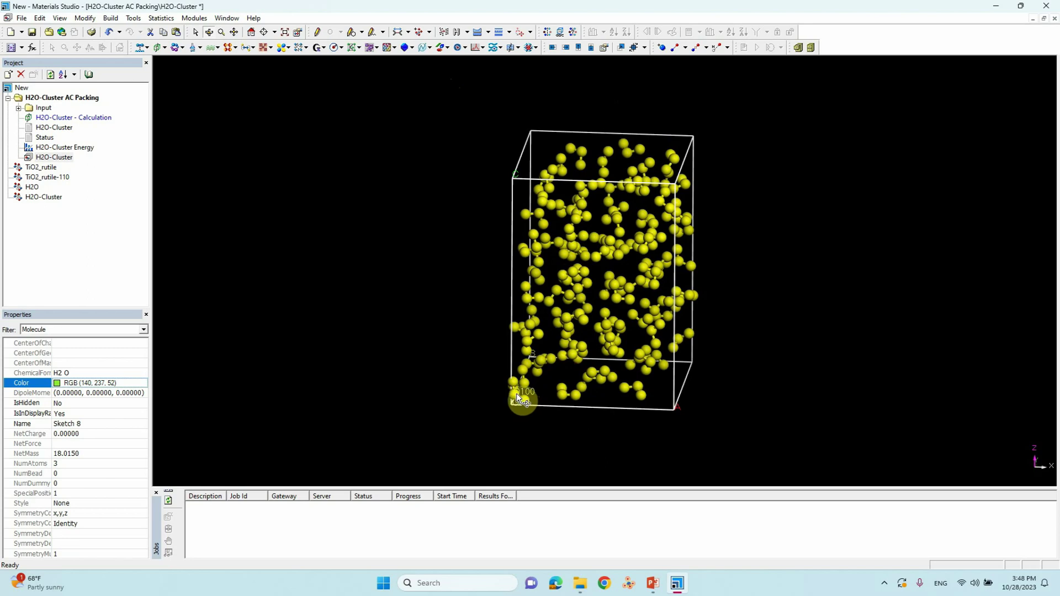
{"action": "left_click_drag", "start_coordinate": [552, 396], "coordinate": [563, 378]}
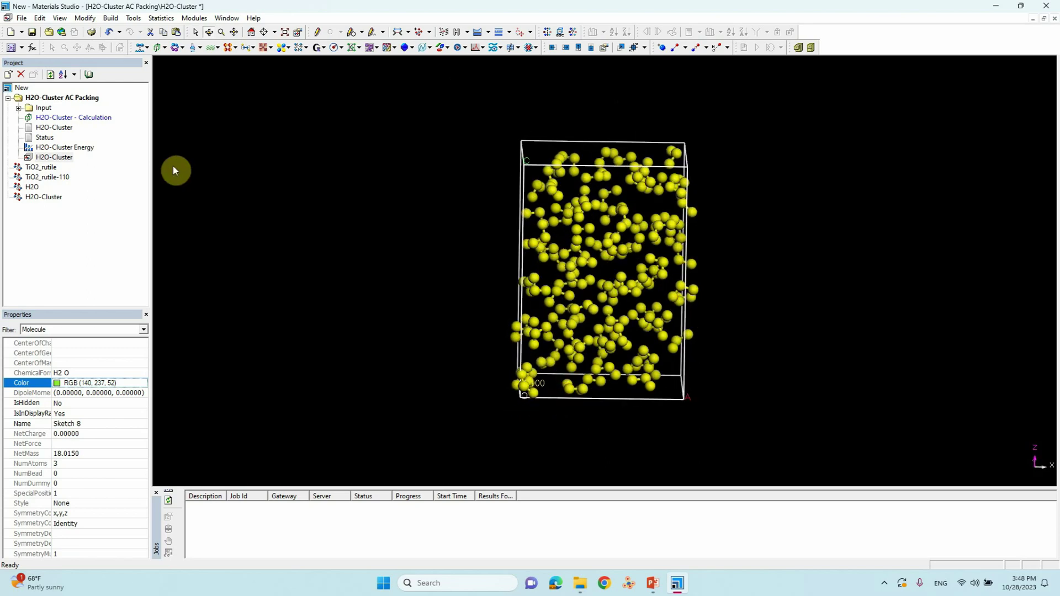
{"action": "double_click", "coordinate": [62, 176]}
{"action": "left_click_drag", "start_coordinate": [572, 326], "coordinate": [571, 278]}
{"action": "left_click_drag", "start_coordinate": [605, 243], "coordinate": [588, 214]}
Deselect the water molecules and set the lattice display range maximum along C to 2.00
{"action": "right_click", "coordinate": [345, 240]}
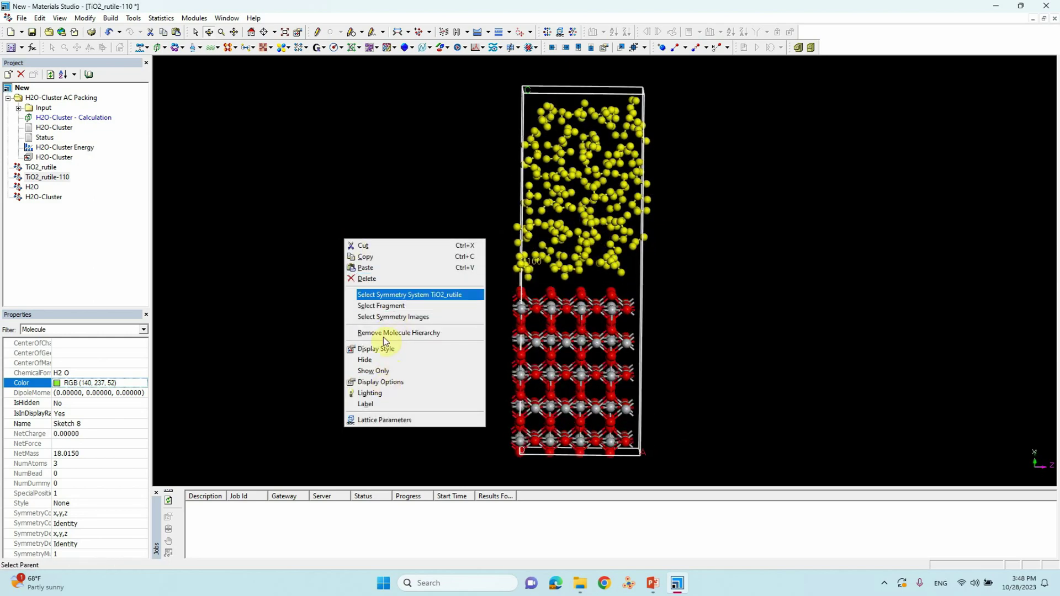
{"action": "left_click", "coordinate": [276, 244]}
{"action": "left_click", "coordinate": [274, 243]}
{"action": "right_click", "coordinate": [270, 218]}
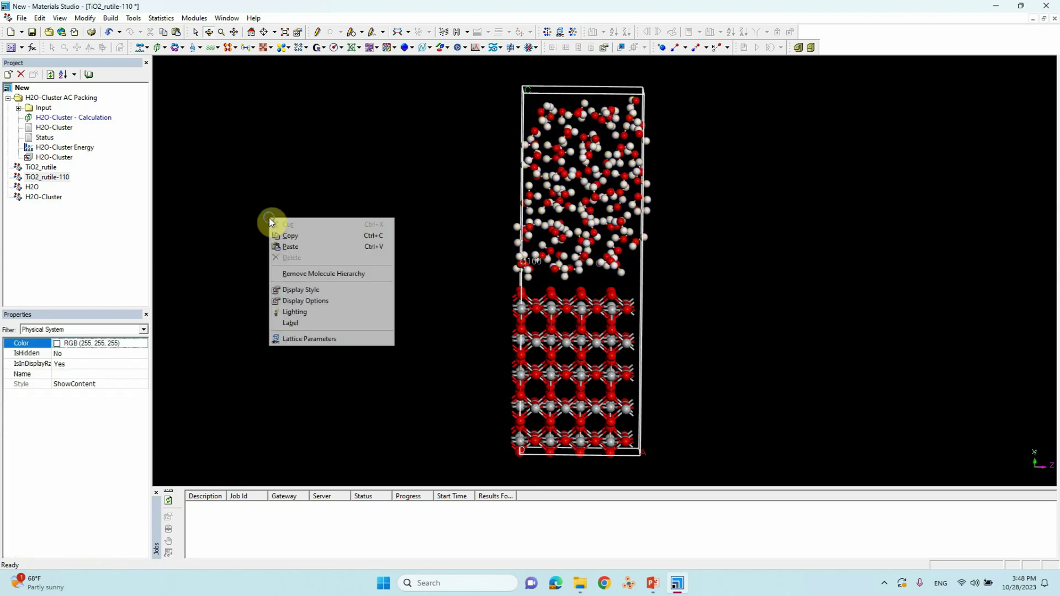
{"action": "left_click", "coordinate": [303, 289]}
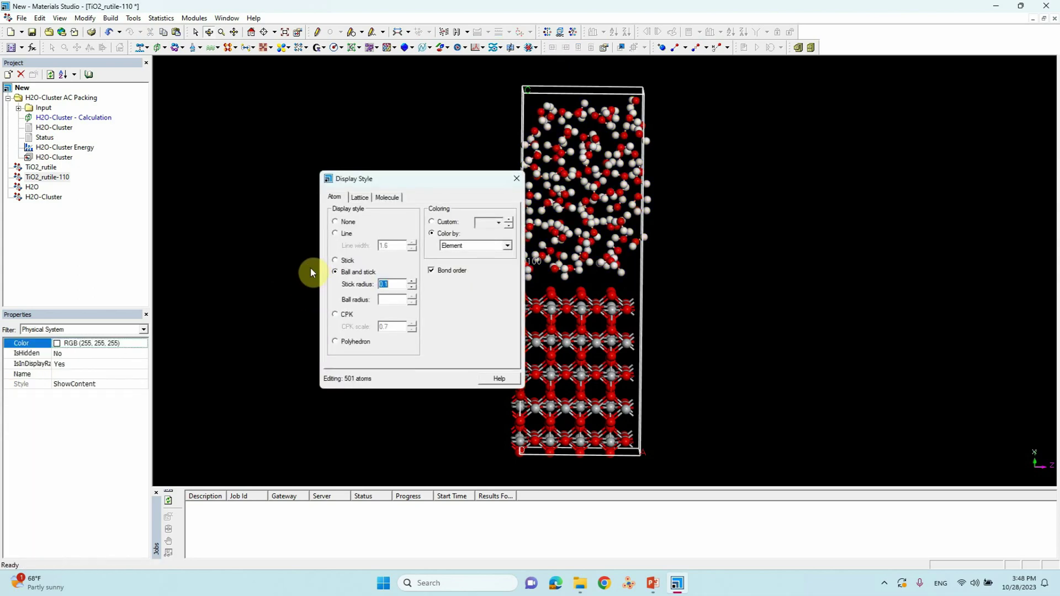
{"action": "left_click", "coordinate": [360, 197]}
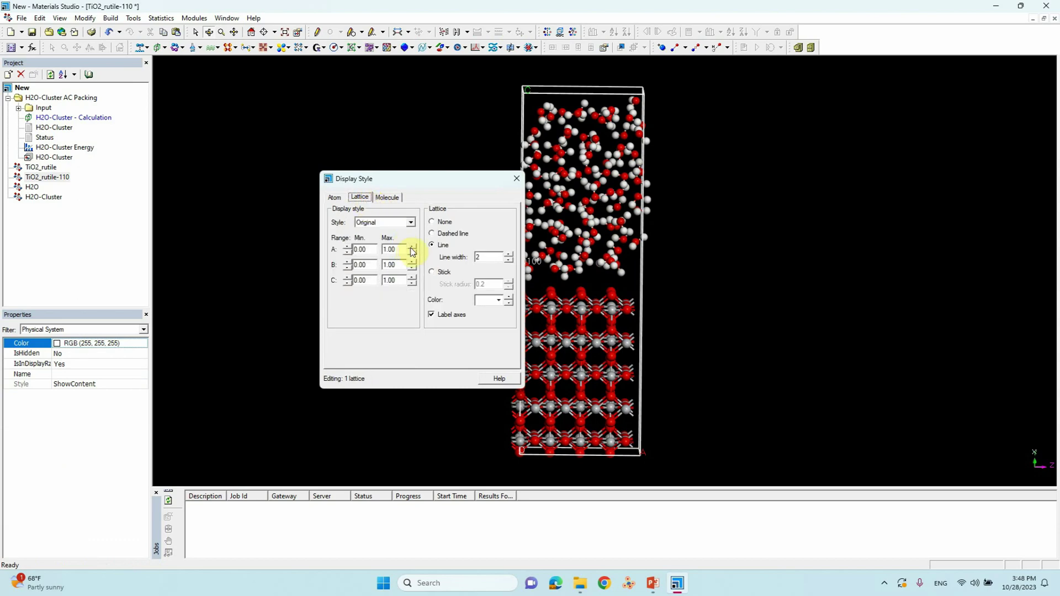
{"action": "left_click", "coordinate": [412, 278]}
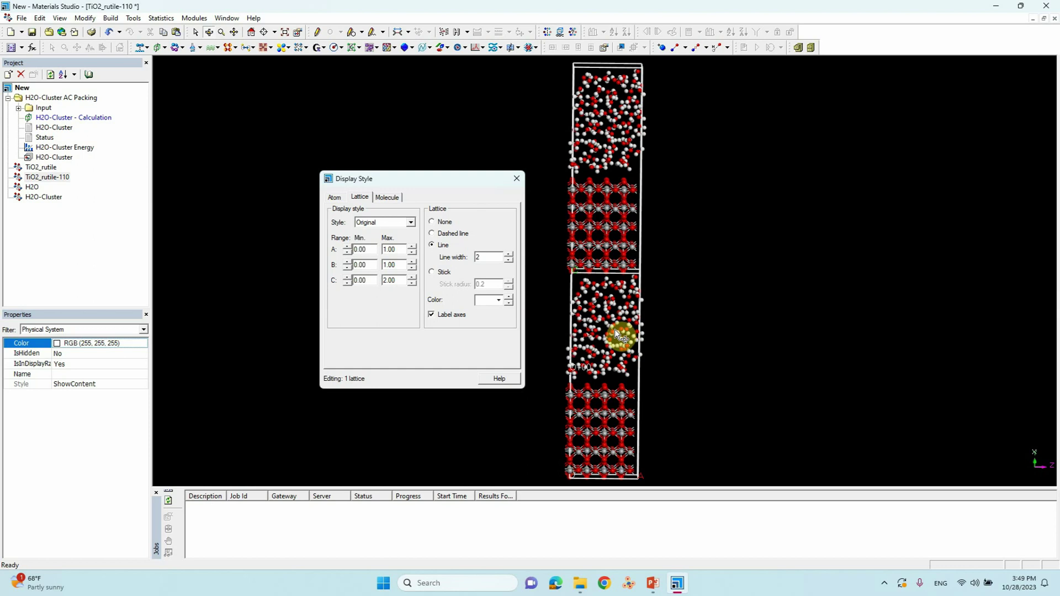
{"action": "left_click", "coordinate": [518, 179]}
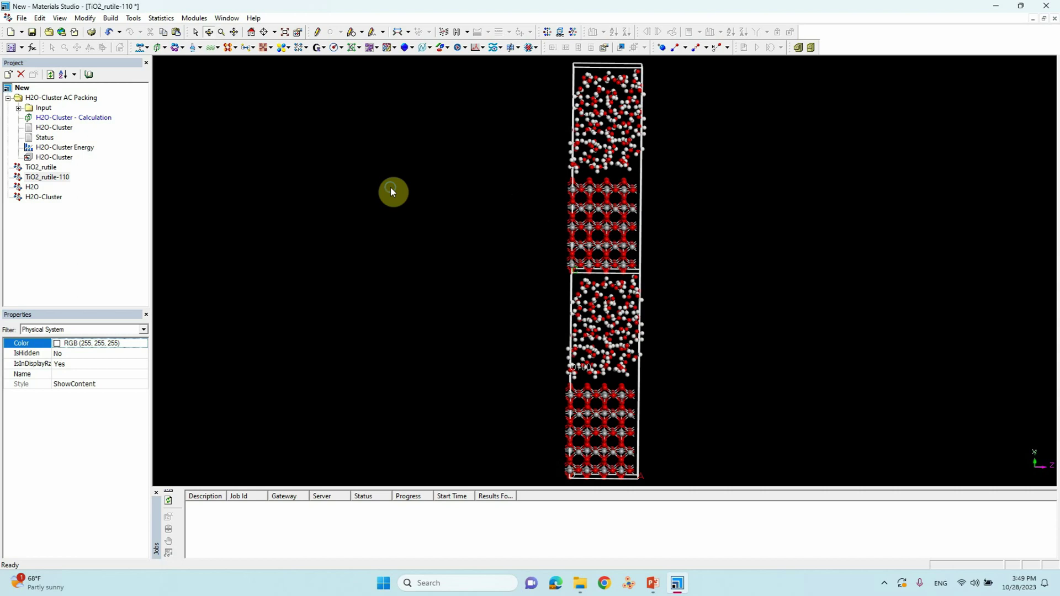
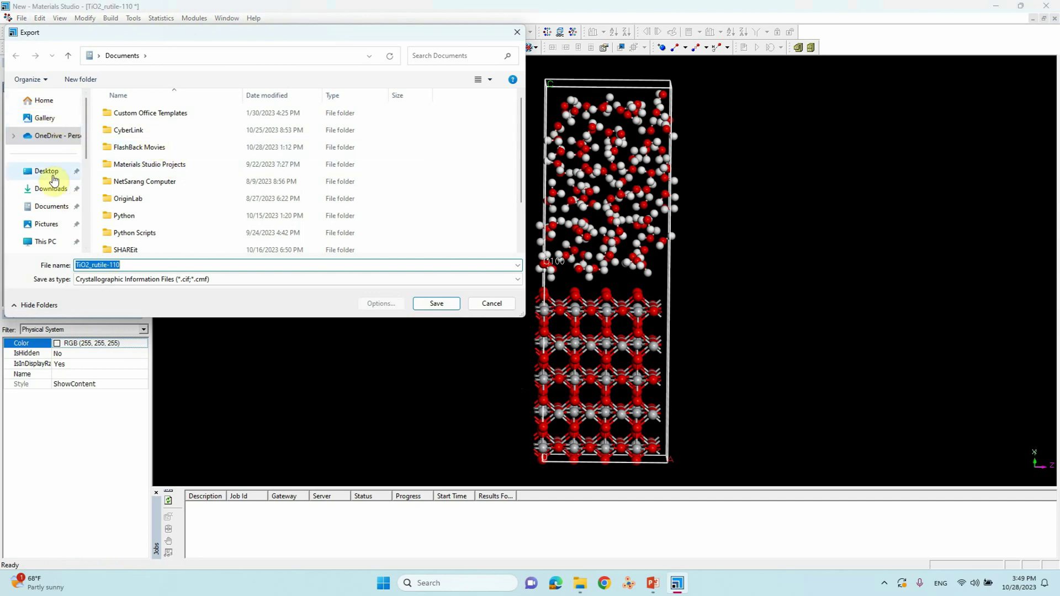
Export the interface structure as a CIF file named TiO2-H2O into a new Desktop folder named TiO2
{"action": "left_click", "coordinate": [47, 172]}
{"action": "scroll", "coordinate": [157, 212], "scroll_direction": "down", "scroll_amount": 2}
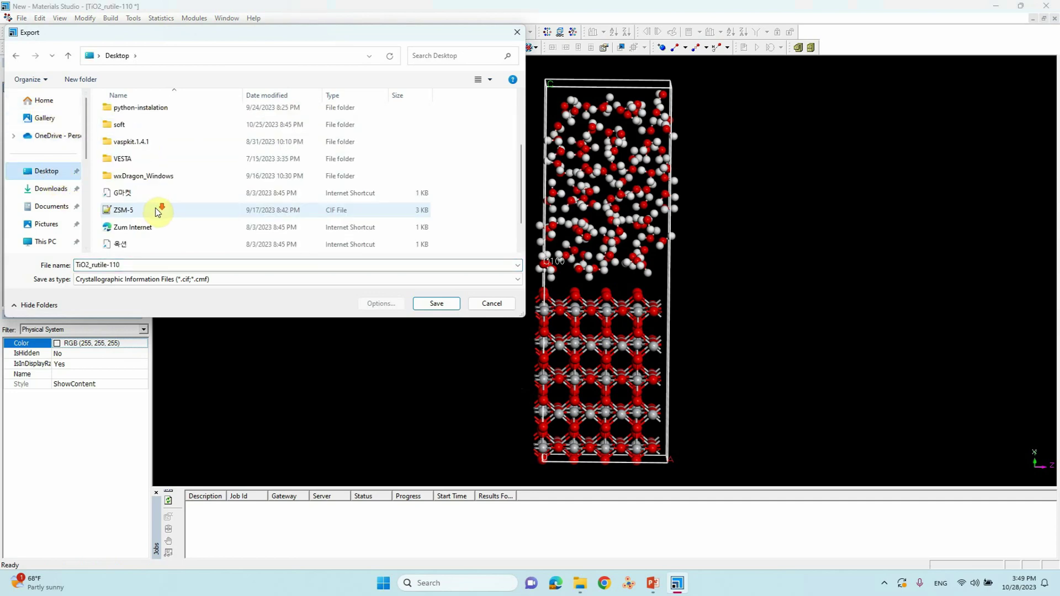
{"action": "scroll", "coordinate": [156, 214], "scroll_direction": "up", "scroll_amount": 2}
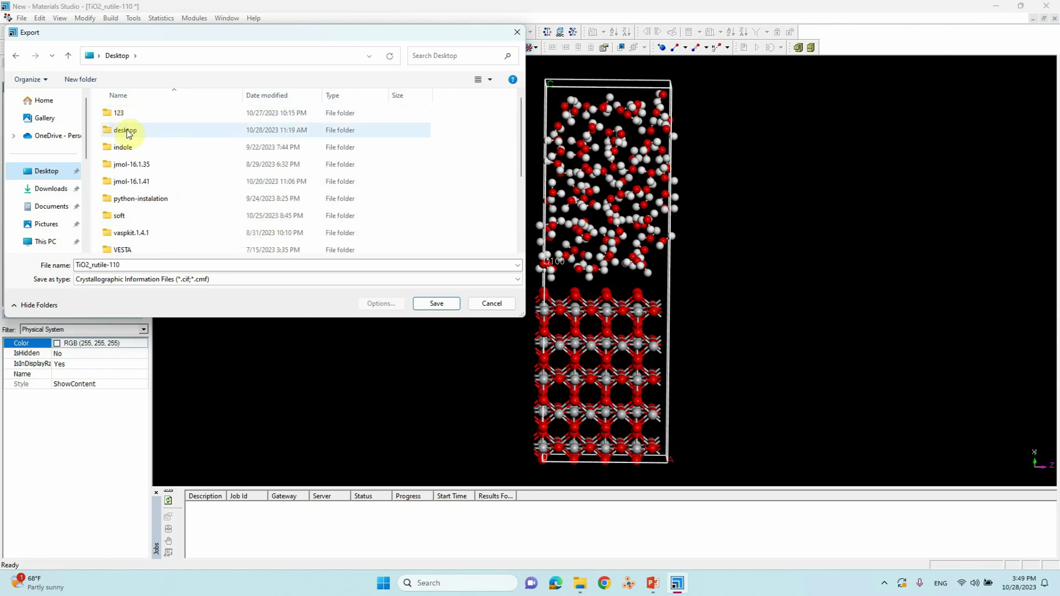
{"action": "left_click", "coordinate": [80, 78]}
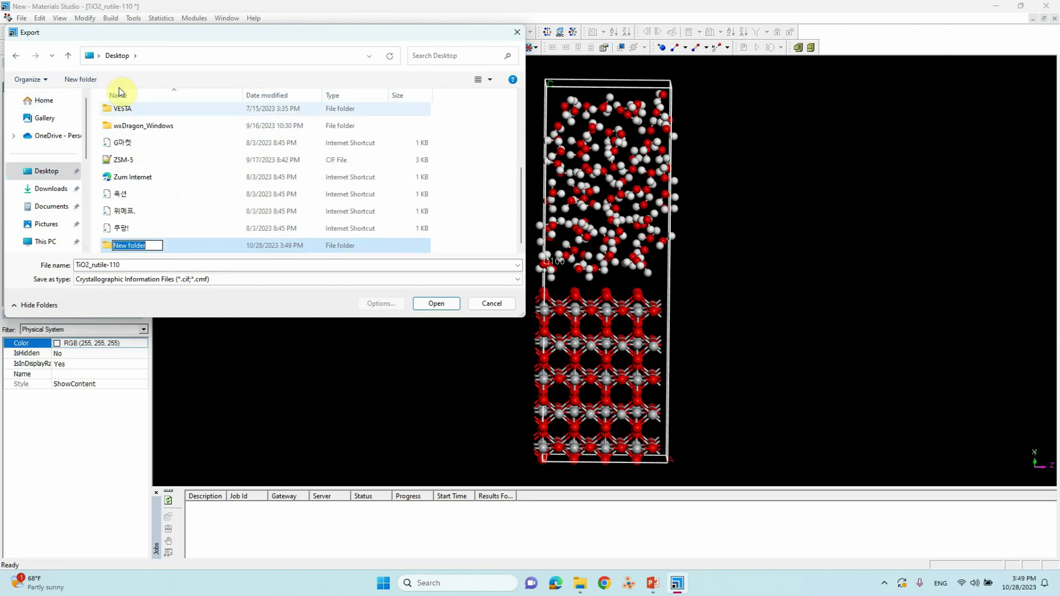
{"action": "type", "text": "TiO2"}
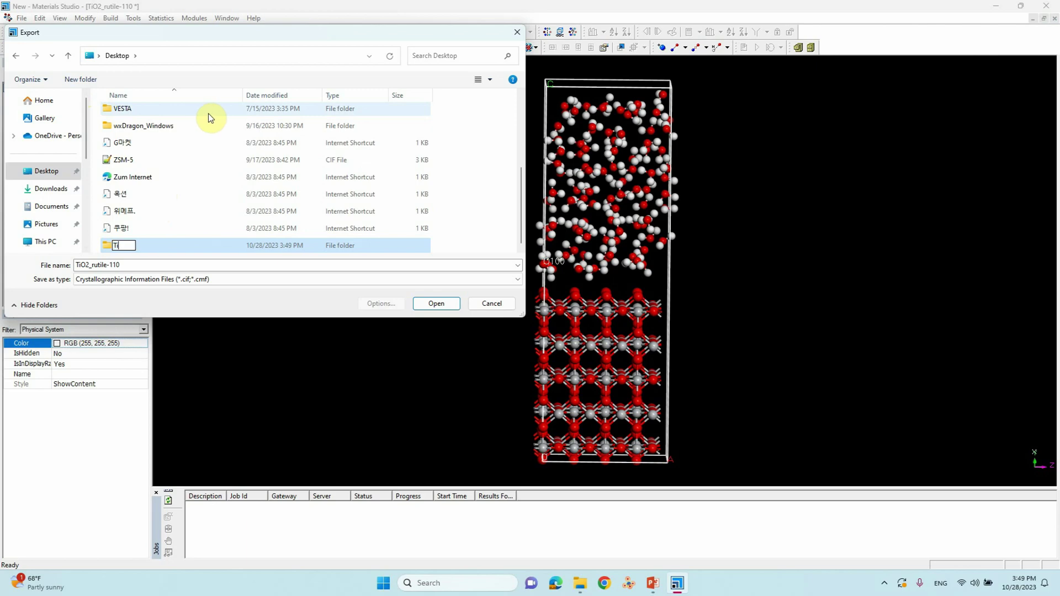
{"action": "left_click", "coordinate": [241, 190]}
{"action": "left_click", "coordinate": [117, 247]}
{"action": "double_click", "coordinate": [117, 247]}
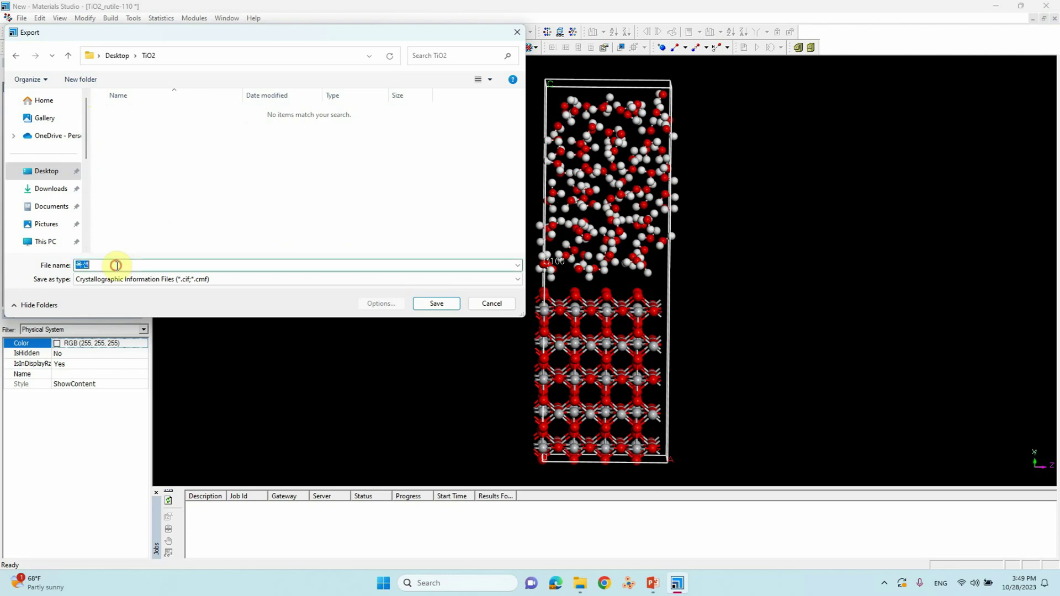
{"action": "type", "text": "TiO2-H2O"}
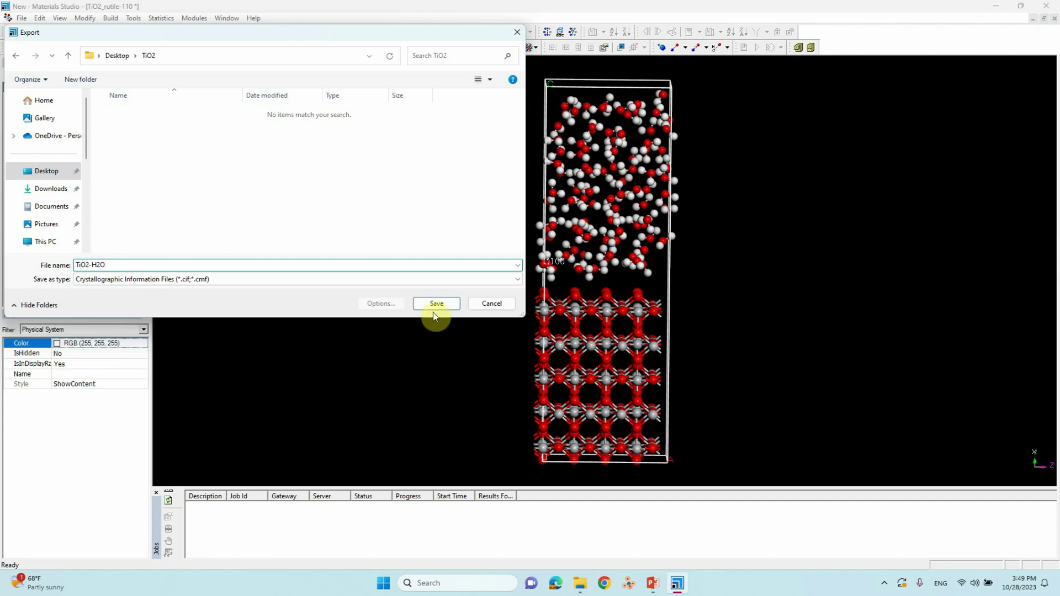
{"action": "left_click", "coordinate": [436, 304]}
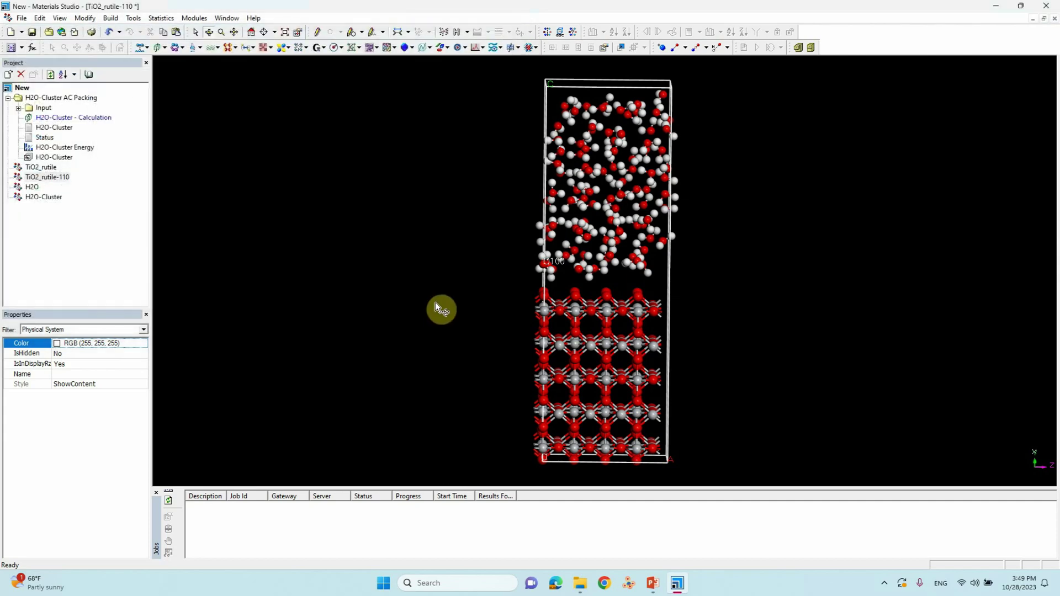
Load TiO2-H2O.cif from the Desktop TiO2 folder into VESTA and view the interface side-on in a maximized window
{"action": "left_click", "coordinate": [997, 6]}
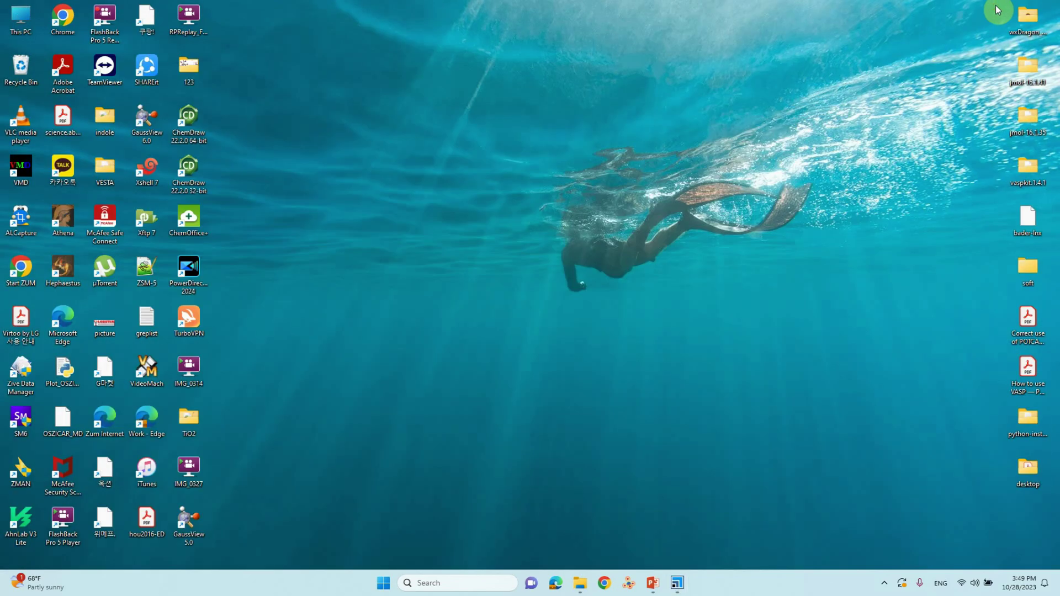
{"action": "double_click", "coordinate": [193, 417]}
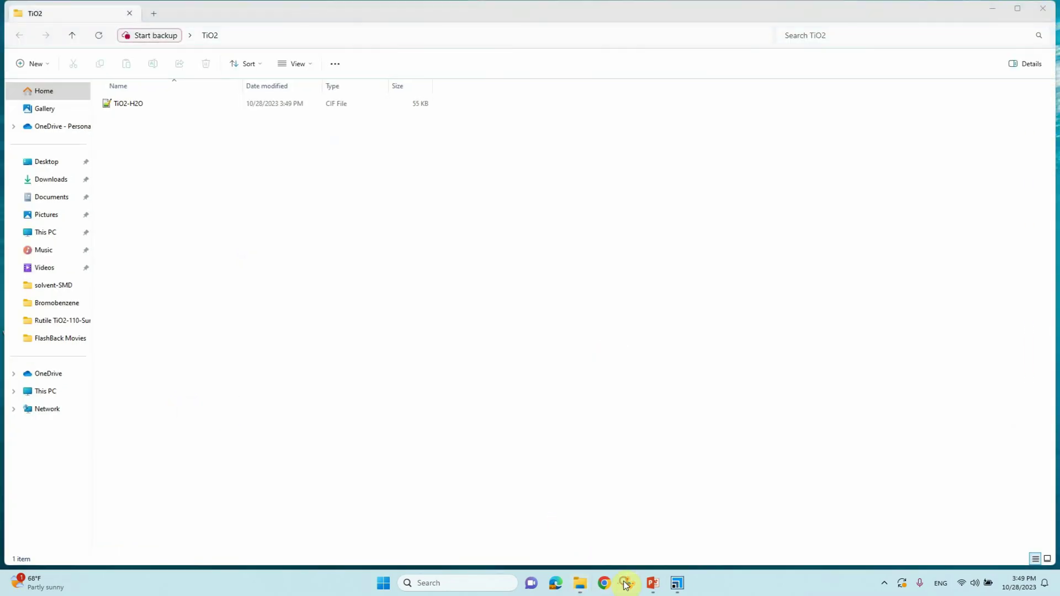
{"action": "left_click", "coordinate": [630, 583]}
{"action": "left_click_drag", "start_coordinate": [128, 104], "coordinate": [705, 196]}
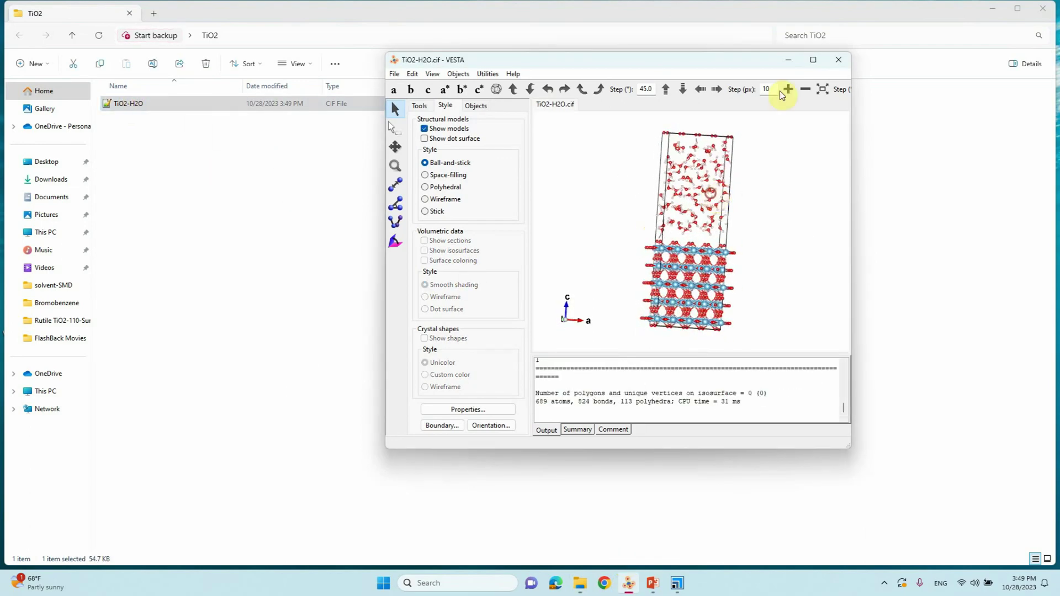
{"action": "left_click", "coordinate": [813, 60]}
{"action": "scroll", "coordinate": [682, 313], "scroll_direction": "up", "scroll_amount": 2}
{"action": "left_click_drag", "start_coordinate": [682, 313], "coordinate": [599, 265]}
Export the structure as a VASP file named POSCAR with fractional coordinates in the TiO2 folder
{"action": "left_click", "coordinate": [9, 17]}
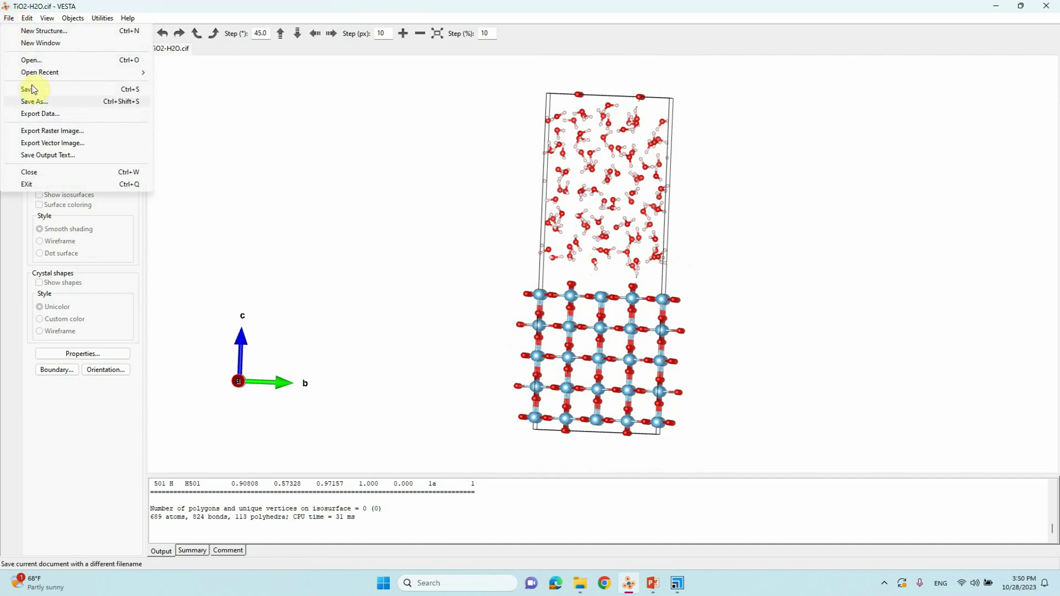
{"action": "left_click", "coordinate": [36, 115]}
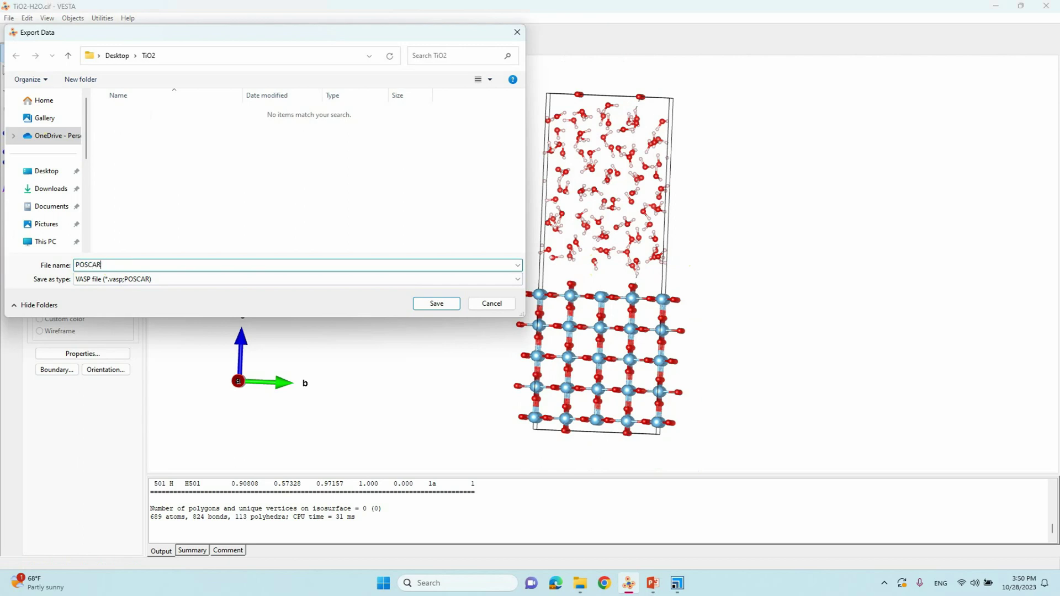
{"action": "left_click", "coordinate": [434, 303]}
{"action": "left_click", "coordinate": [124, 147]}
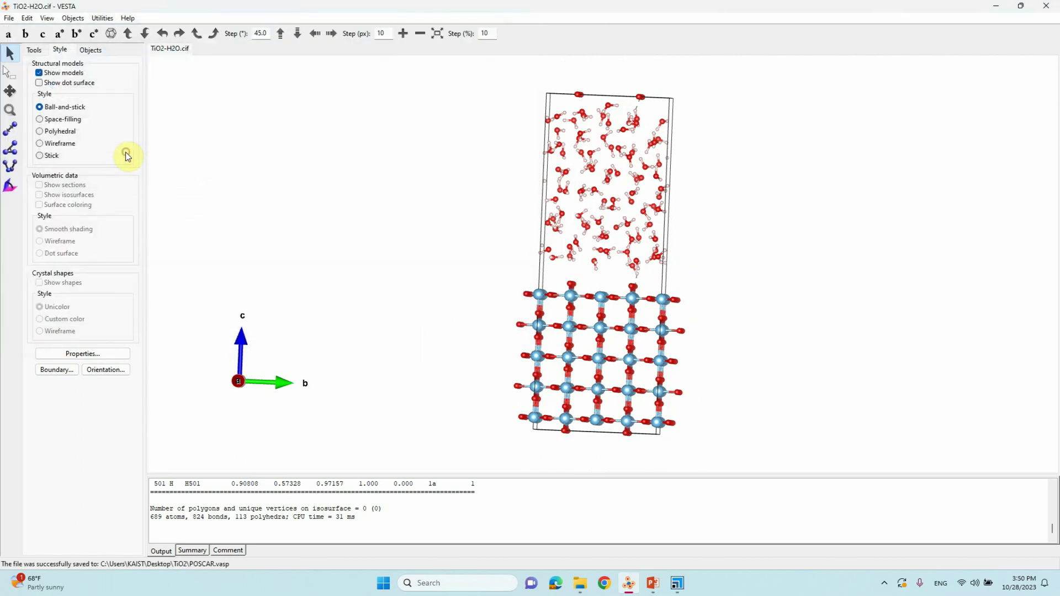
Open POSCAR.vasp from the TiO2 folder in Notepad++ and examine its lattice vectors, atom counts and coordinates
{"action": "left_click", "coordinate": [996, 7]}
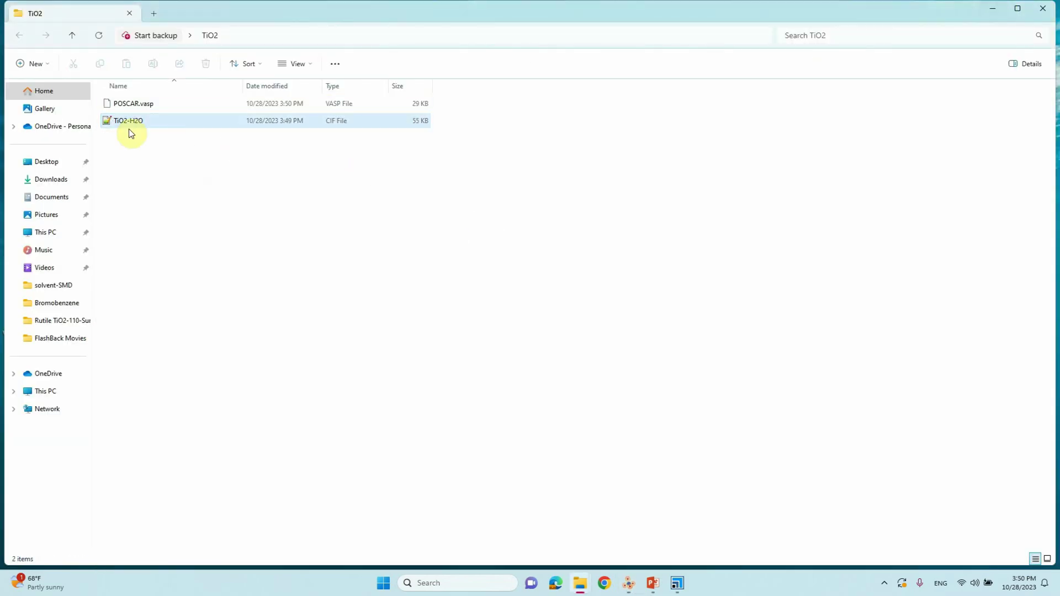
{"action": "left_click", "coordinate": [131, 104]}
{"action": "right_click", "coordinate": [130, 104]}
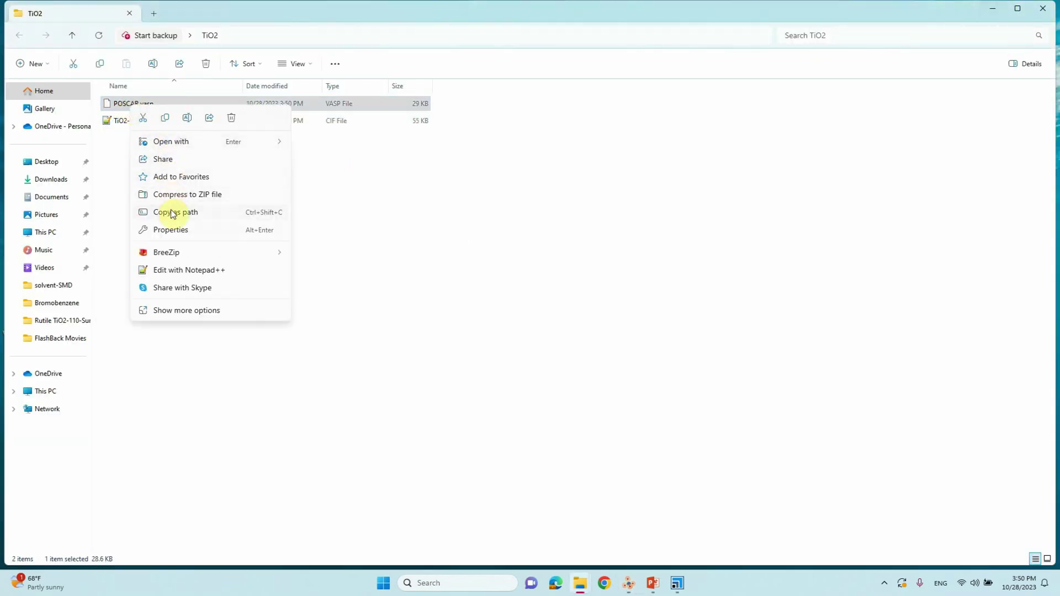
{"action": "left_click", "coordinate": [175, 270]}
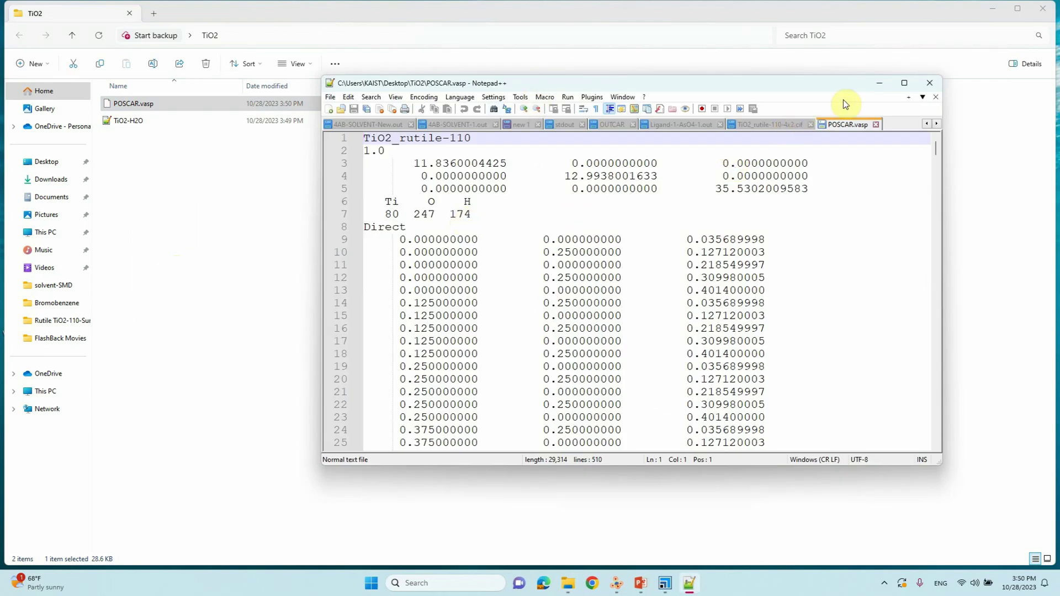
{"action": "left_click", "coordinate": [905, 83]}
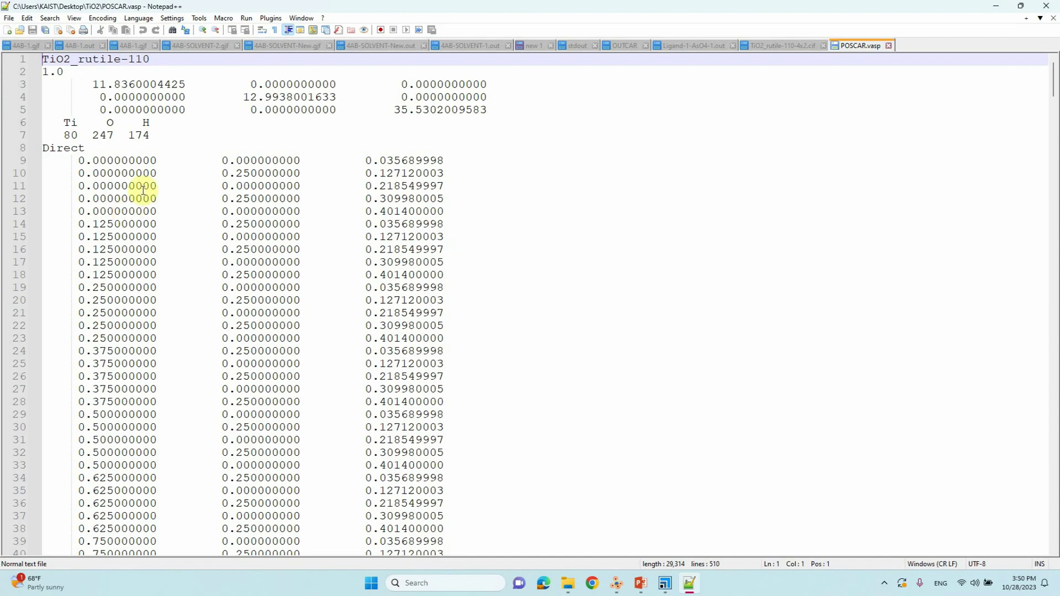
{"action": "left_click", "coordinate": [995, 7]}
Switch to the PowerPoint presentation and start the slide show from the second slide
{"action": "left_click", "coordinate": [641, 583]}
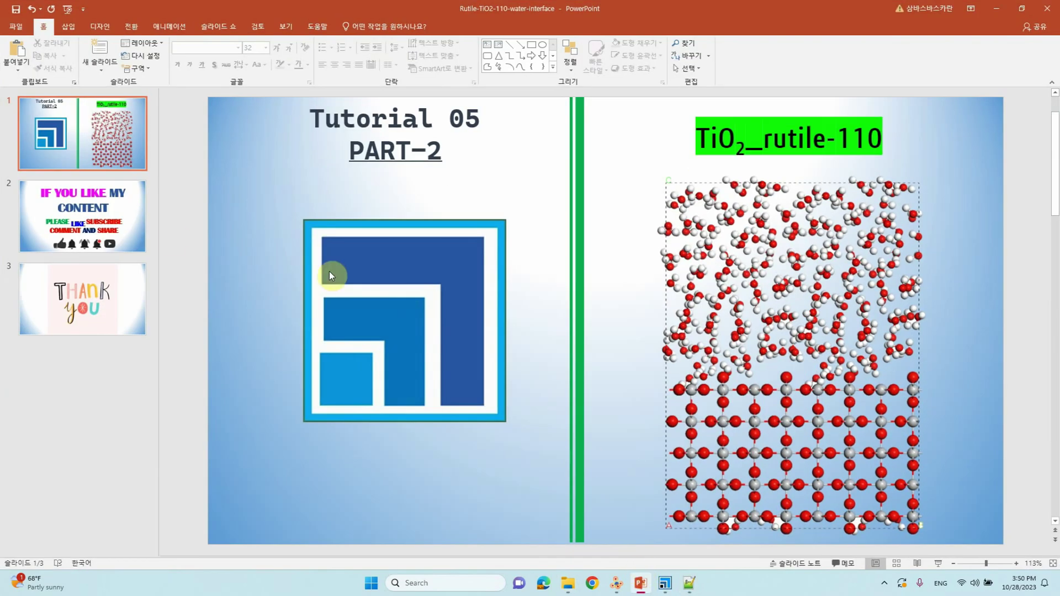
{"action": "scroll", "coordinate": [339, 276], "scroll_direction": "down", "scroll_amount": 1}
{"action": "left_click", "coordinate": [940, 563]}
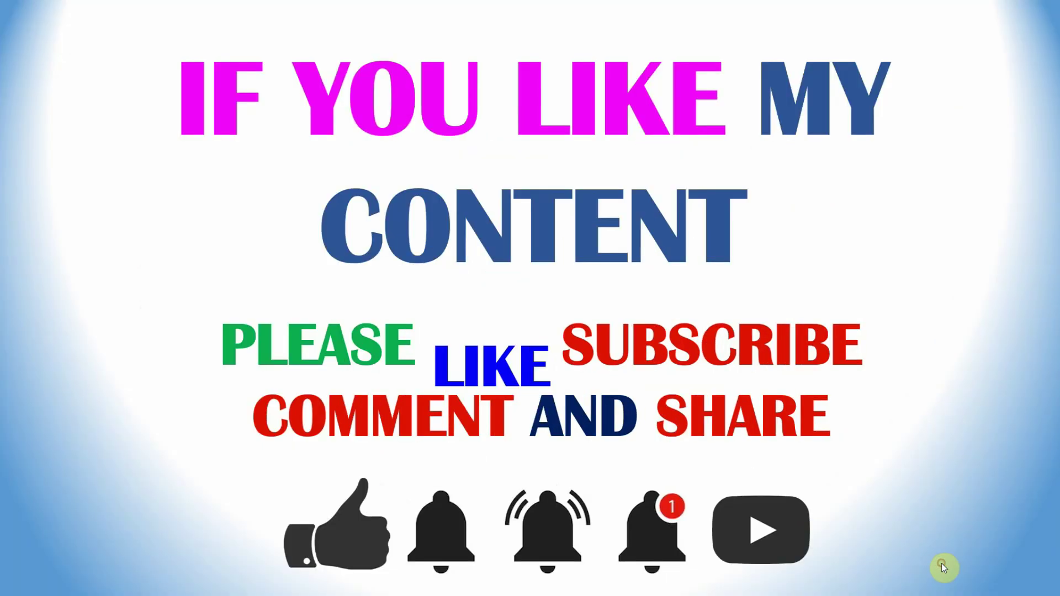